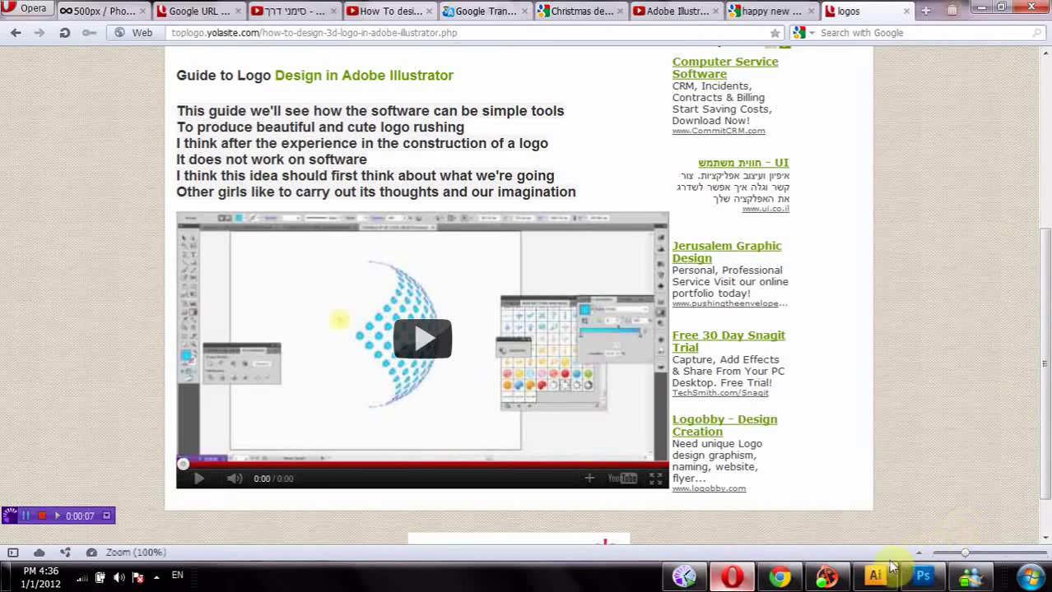
- Switch from the Opera tutorial page to Illustrator's blank Untitled-5 document
{"action": "left_click", "coordinate": [876, 576]}
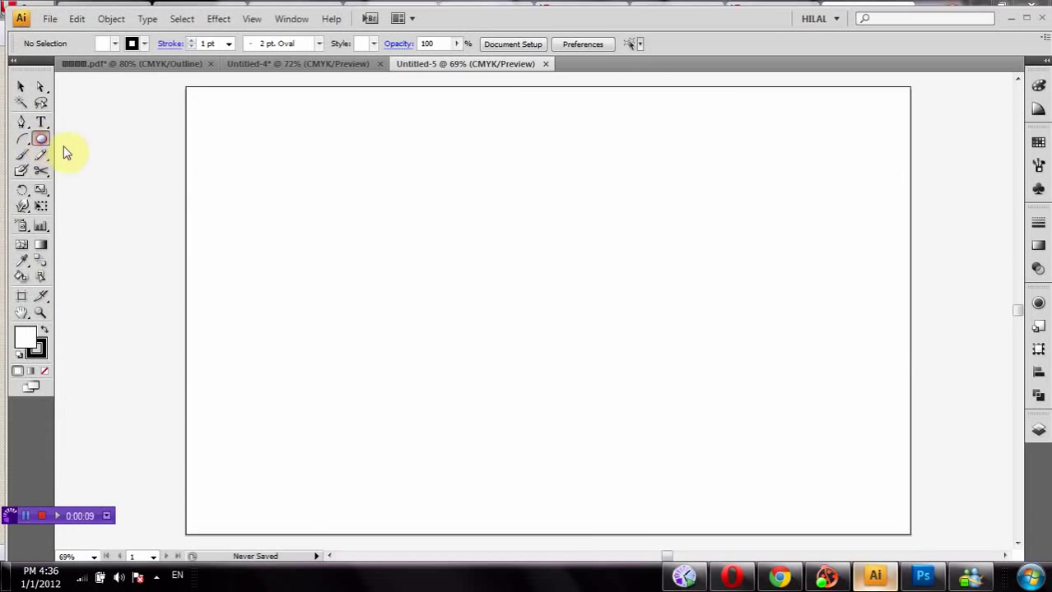
- Draw a long thin rectangle near the top of the page and fill it black
{"action": "left_click_drag", "start_coordinate": [41, 139], "coordinate": [103, 142]}
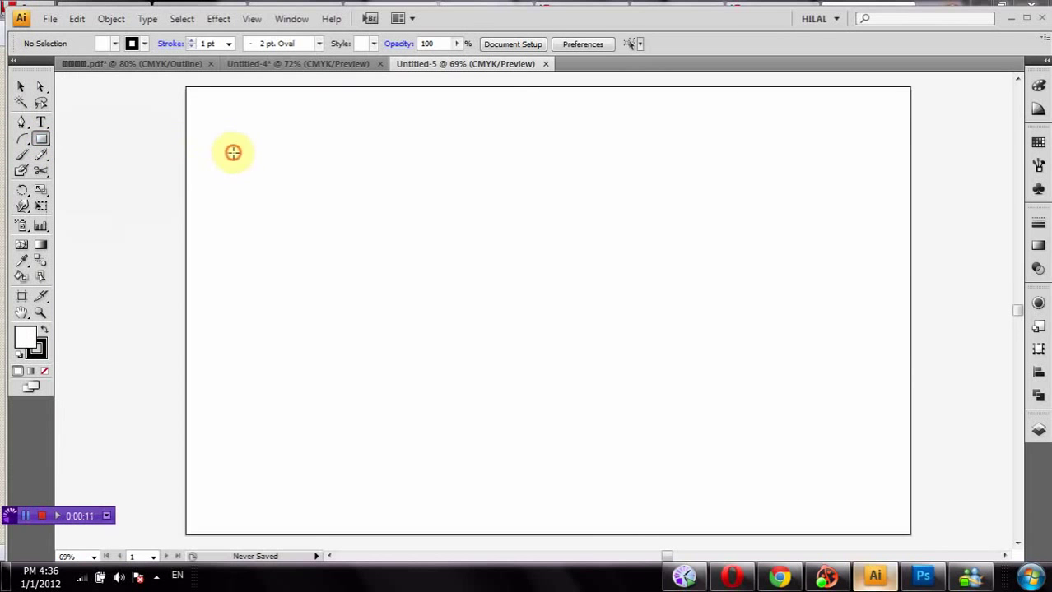
{"action": "mouse_move", "coordinate": [232, 152]}
{"action": "left_mouse_down"}
{"action": "mouse_move", "coordinate": [799, 214]}
{"action": "mouse_move", "coordinate": [804, 206]}
{"action": "left_mouse_up"}
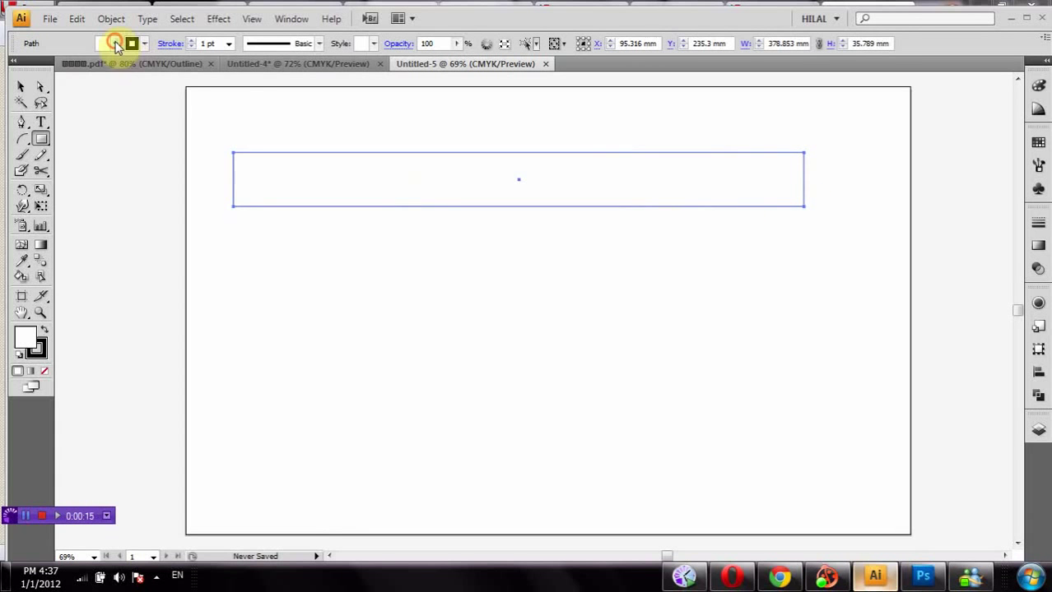
{"action": "left_click", "coordinate": [115, 44]}
{"action": "left_click", "coordinate": [37, 62]}
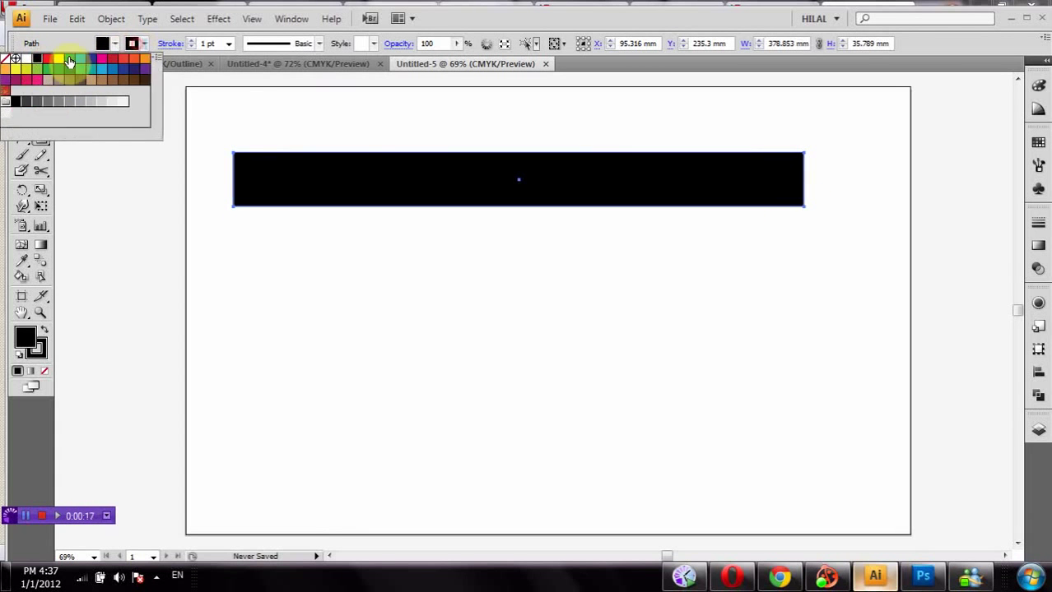
{"action": "right_click", "coordinate": [262, 177]}
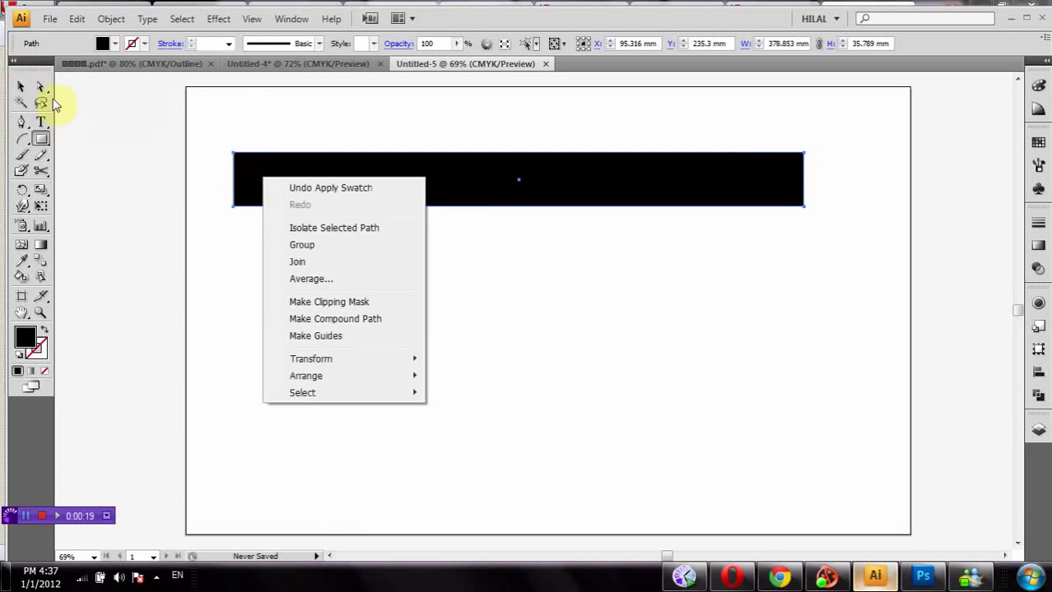
- Taper the bar's left end by moving its top-left and bottom-left anchors inward, then select the whole bar
{"action": "left_click", "coordinate": [38, 87]}
{"action": "left_click", "coordinate": [89, 156]}
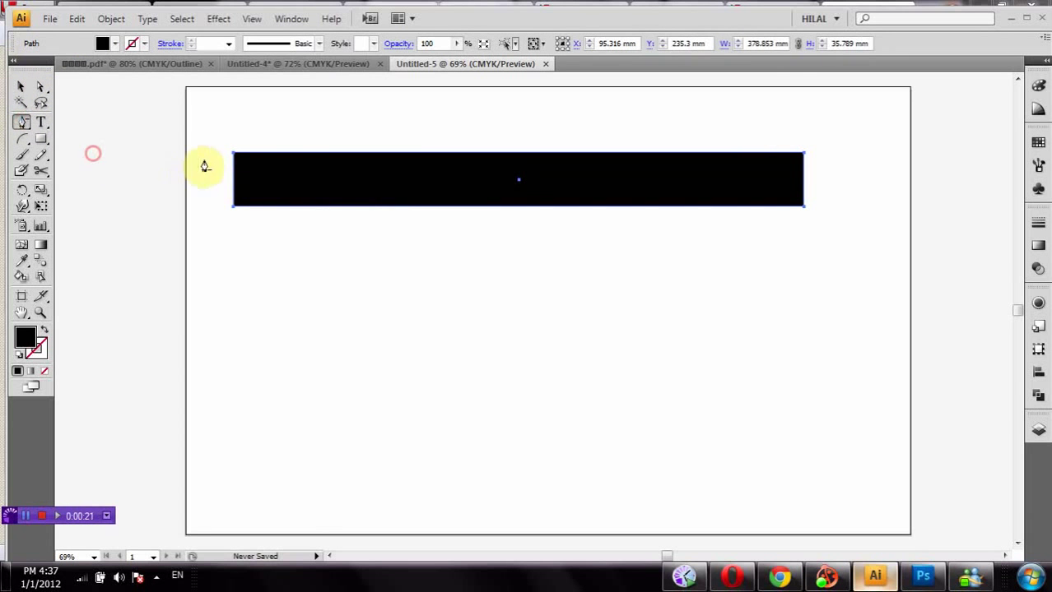
{"action": "left_click_drag", "start_coordinate": [23, 122], "coordinate": [65, 138]}
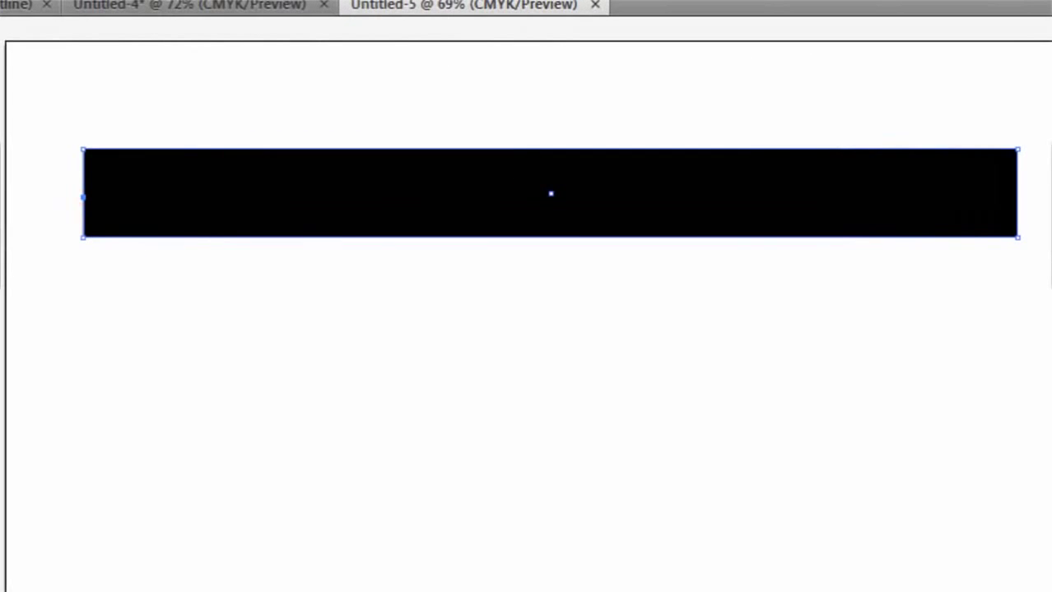
{"action": "left_click", "coordinate": [17, 183]}
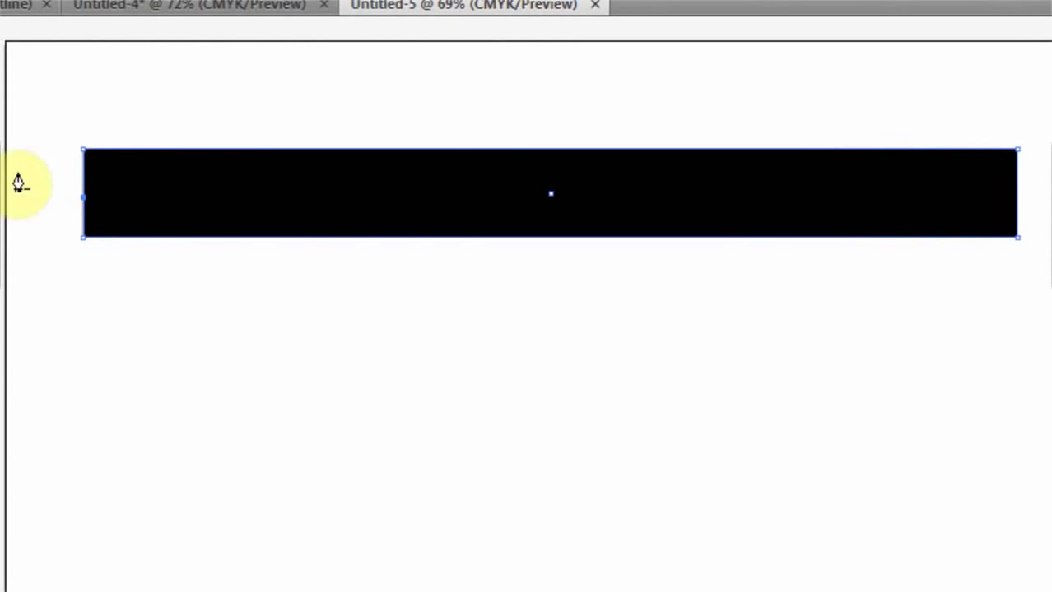
{"action": "left_click_drag", "start_coordinate": [85, 161], "coordinate": [83, 197]}
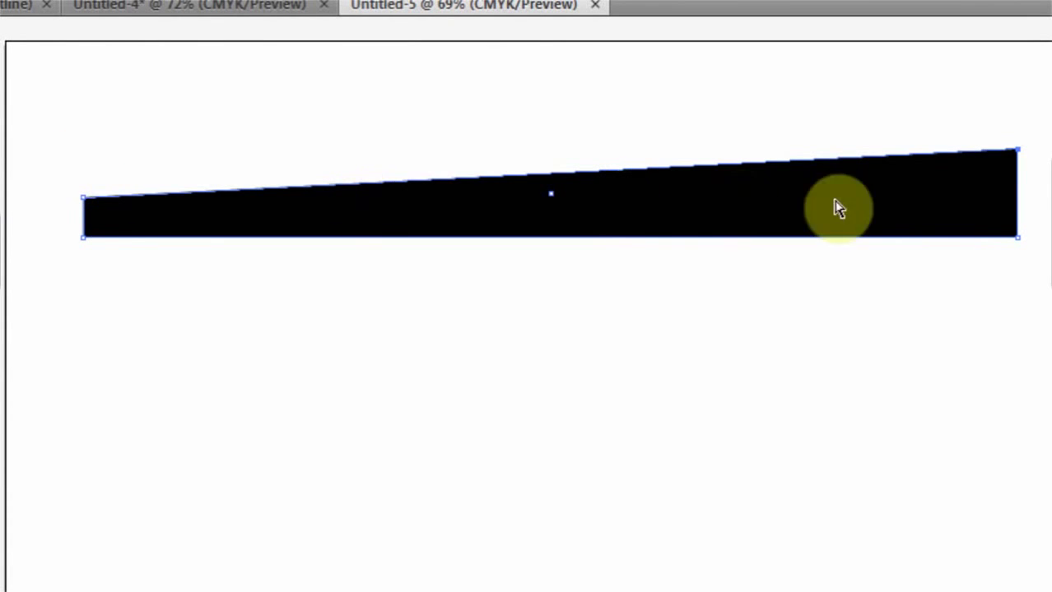
{"action": "left_click", "coordinate": [562, 162]}
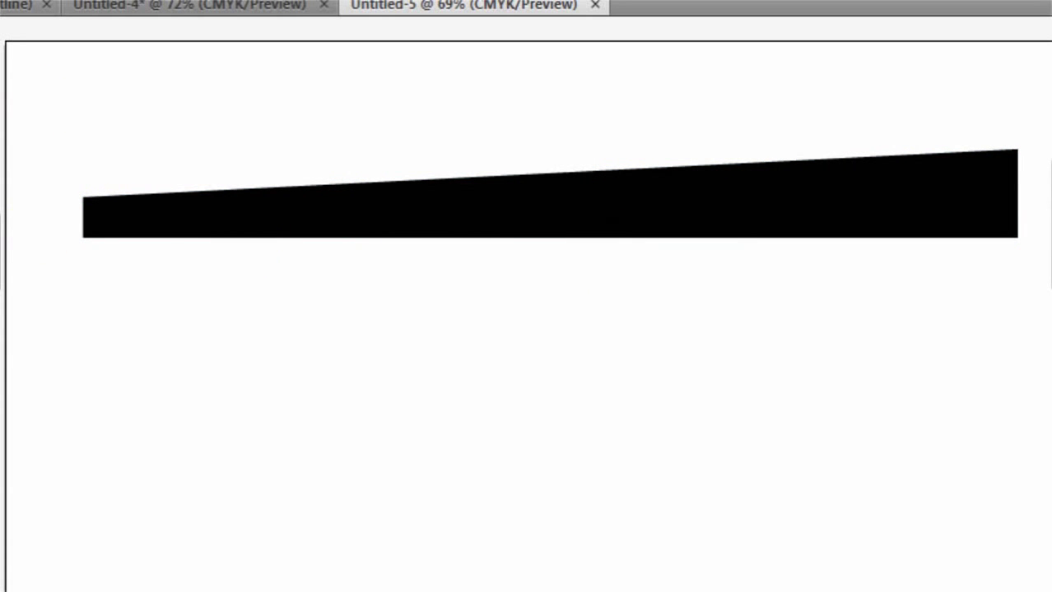
{"action": "left_click", "coordinate": [153, 226]}
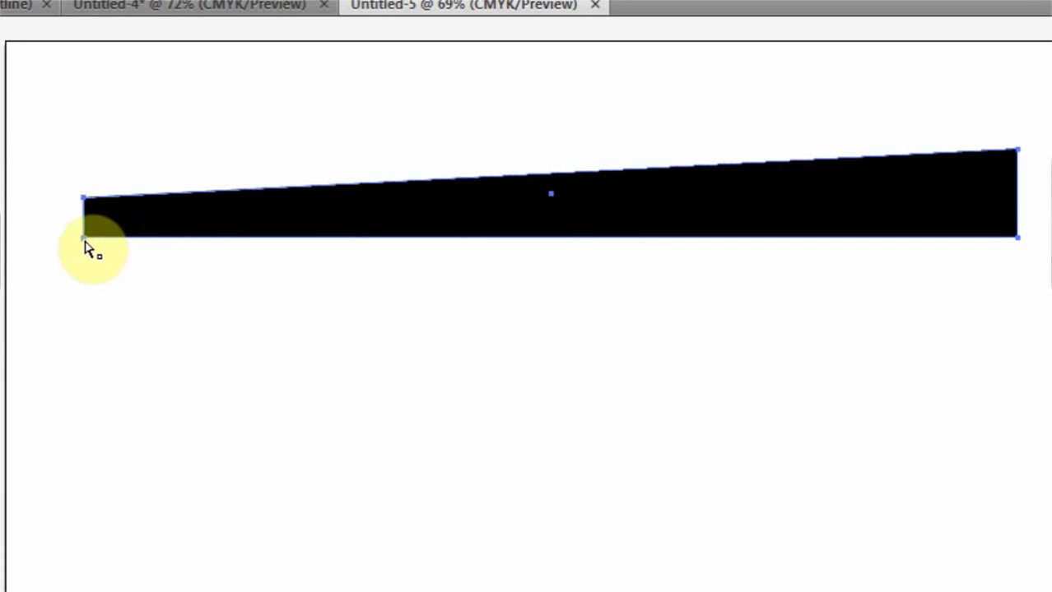
{"action": "left_click_drag", "start_coordinate": [83, 237], "coordinate": [83, 227]}
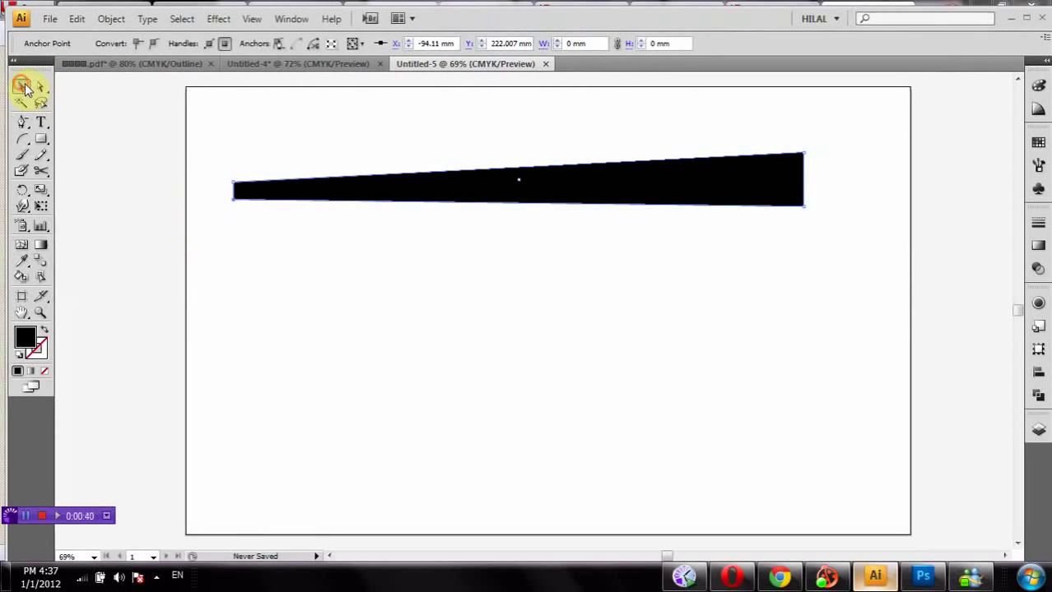
{"action": "left_click", "coordinate": [23, 88]}
{"action": "left_click", "coordinate": [286, 172]}
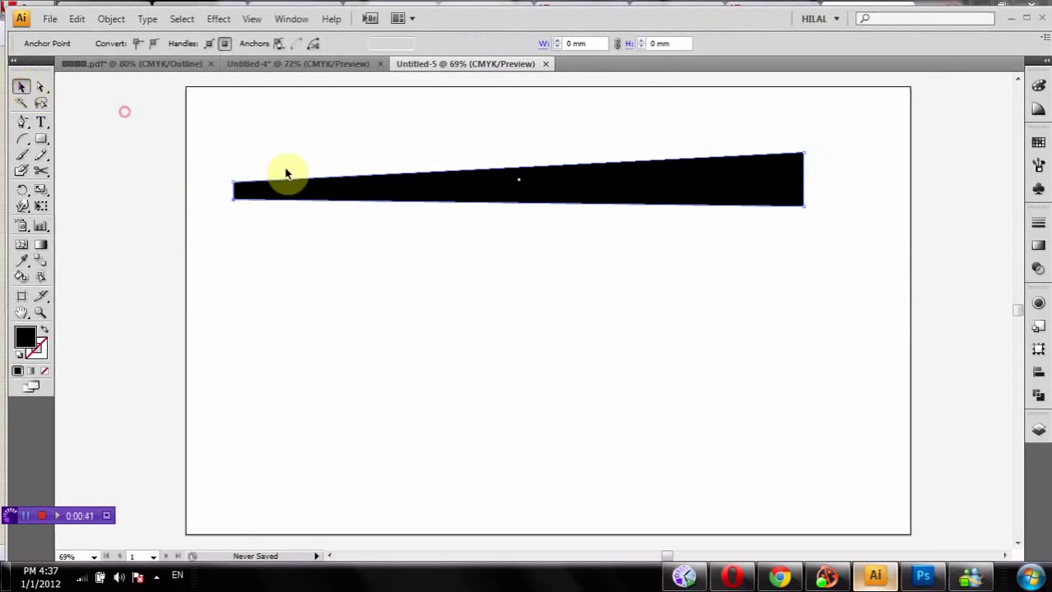
{"action": "left_click", "coordinate": [494, 141]}
{"action": "left_click", "coordinate": [513, 199]}
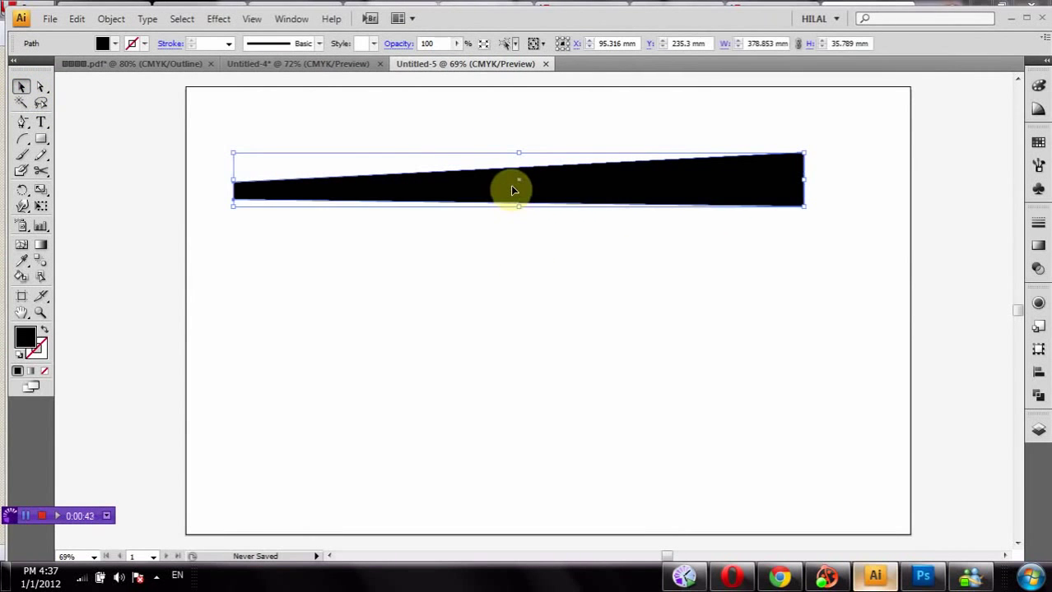
- Copy and rotate the tapered bar into four stripes fanning downward
{"action": "left_click_drag", "start_coordinate": [507, 186], "coordinate": [502, 247]}
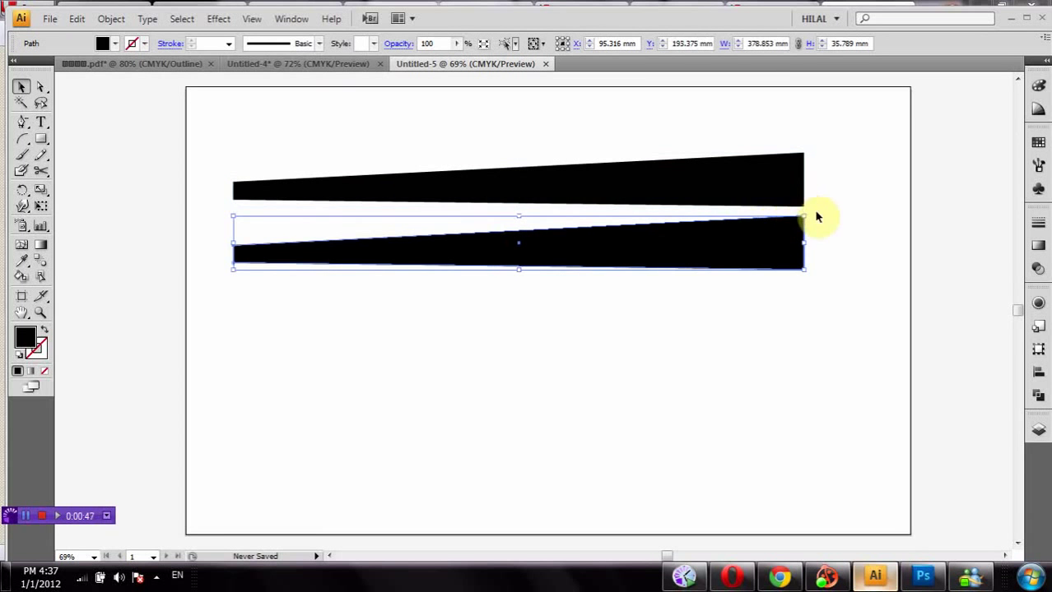
{"action": "mouse_move", "coordinate": [809, 213]}
{"action": "left_mouse_down"}
{"action": "mouse_move", "coordinate": [817, 229]}
{"action": "mouse_move", "coordinate": [804, 243]}
{"action": "mouse_move", "coordinate": [748, 254]}
{"action": "mouse_move", "coordinate": [802, 280]}
{"action": "left_mouse_up"}
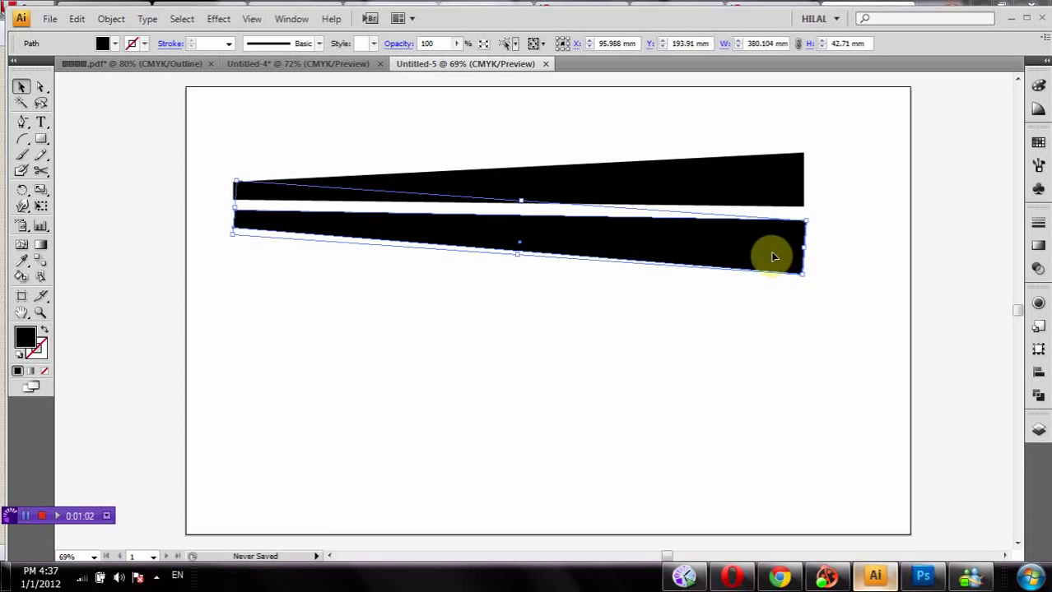
{"action": "key", "text": "Up"}
{"action": "key", "text": "Up"}
{"action": "key", "text": "Up"}
{"action": "key", "text": "Up"}
{"action": "key", "text": "Up"}
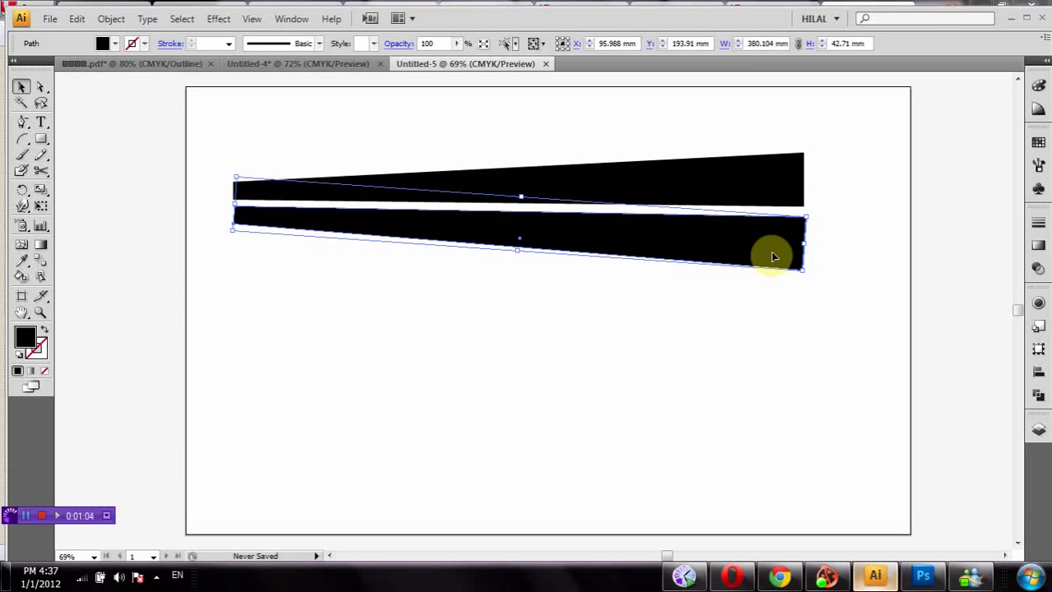
{"action": "key", "text": "Up"}
{"action": "mouse_move", "coordinate": [634, 146]}
{"action": "left_mouse_down"}
{"action": "mouse_move", "coordinate": [656, 243]}
{"action": "mouse_move", "coordinate": [655, 366]}
{"action": "mouse_move", "coordinate": [655, 357]}
{"action": "left_mouse_up"}
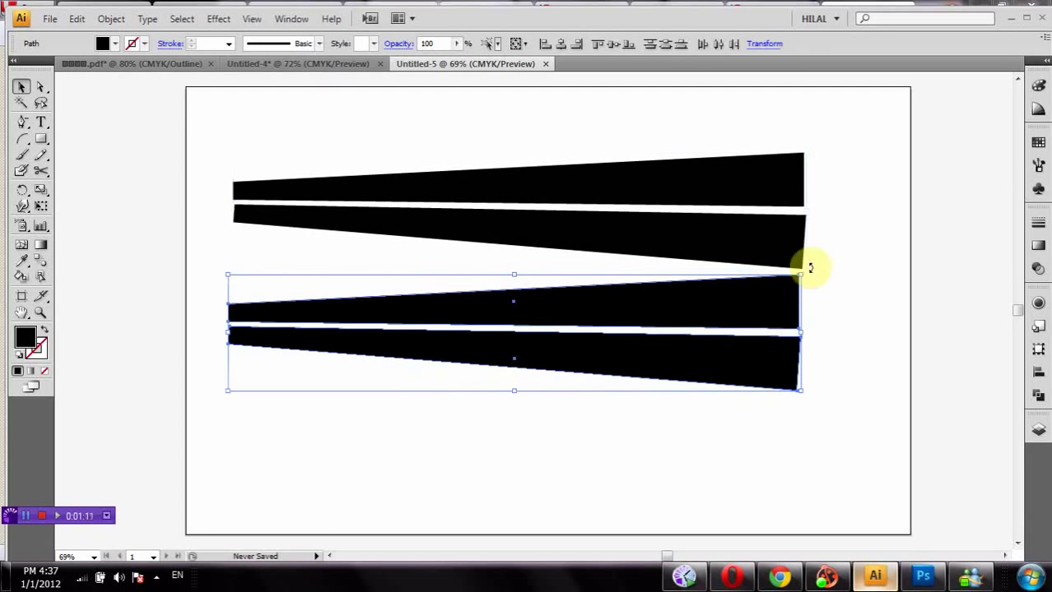
{"action": "left_click_drag", "start_coordinate": [804, 269], "coordinate": [810, 307]}
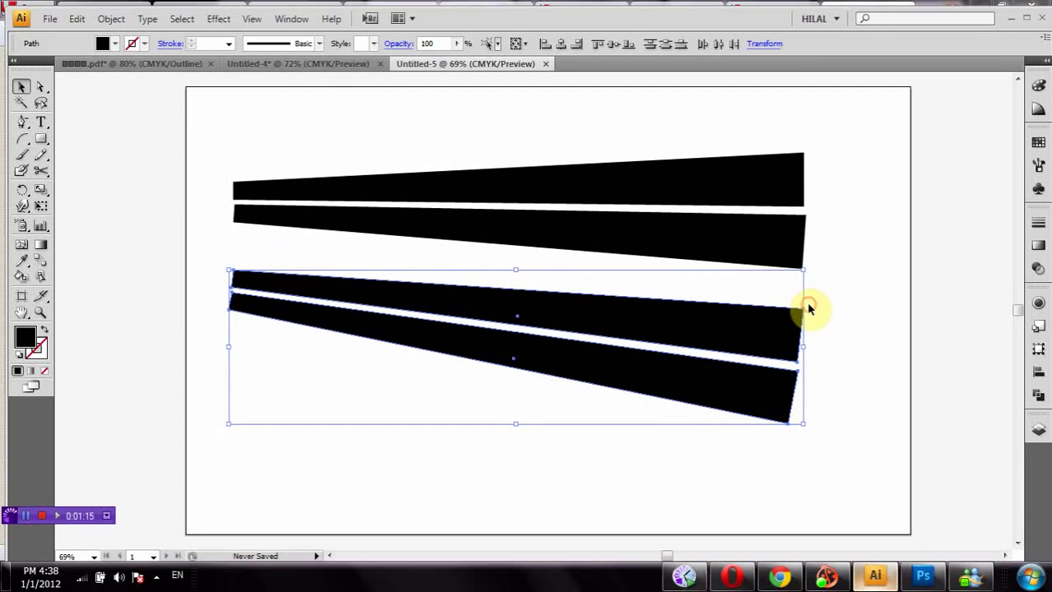
{"action": "left_click_drag", "start_coordinate": [670, 325], "coordinate": [668, 291]}
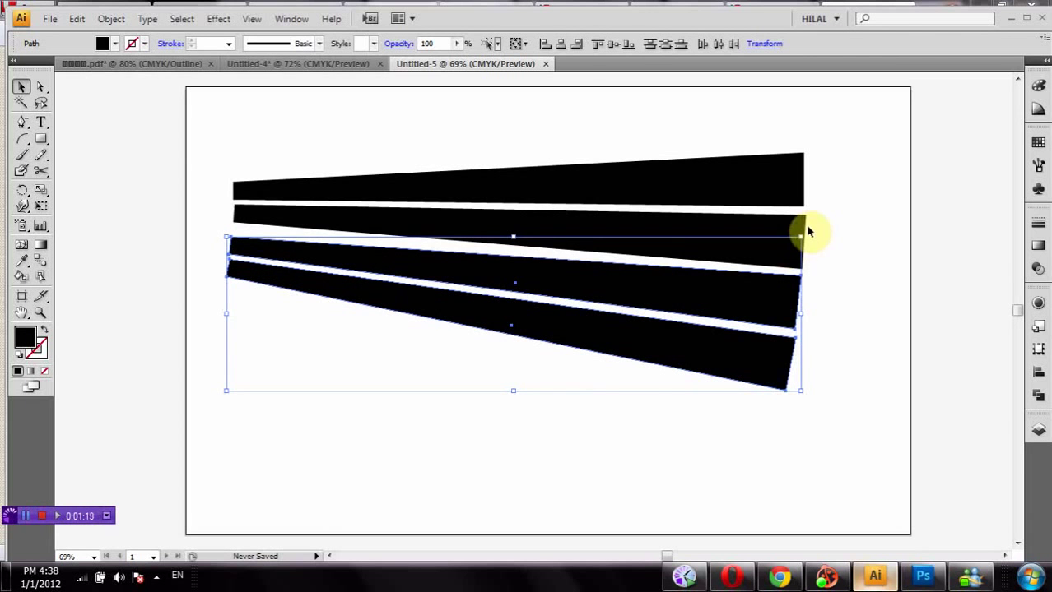
{"action": "left_click_drag", "start_coordinate": [803, 230], "coordinate": [816, 235]}
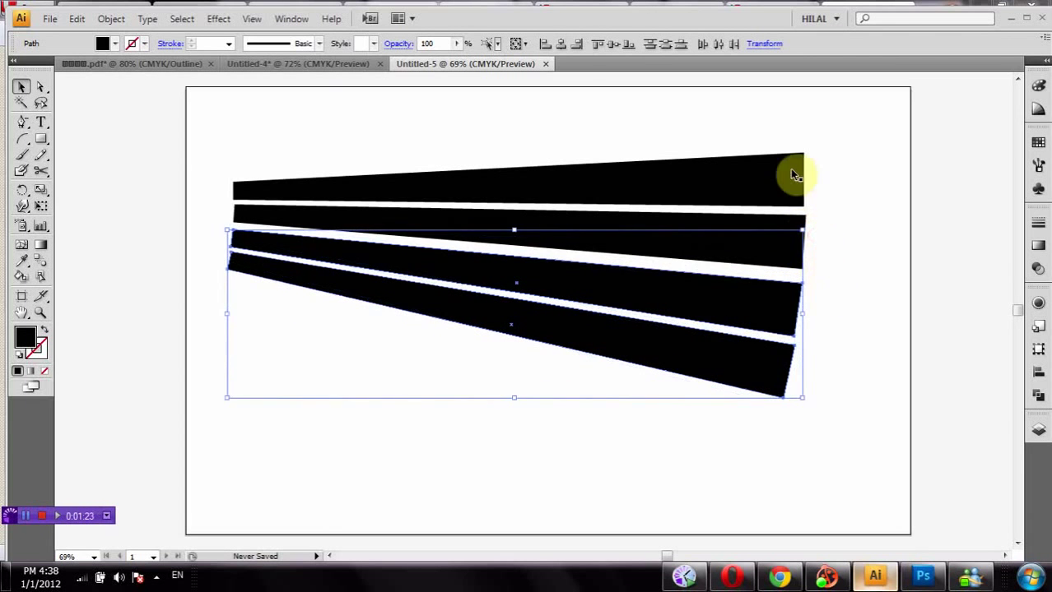
- Select all four stripes and save them as a new symbol in the Symbols panel
{"action": "left_click", "coordinate": [704, 142]}
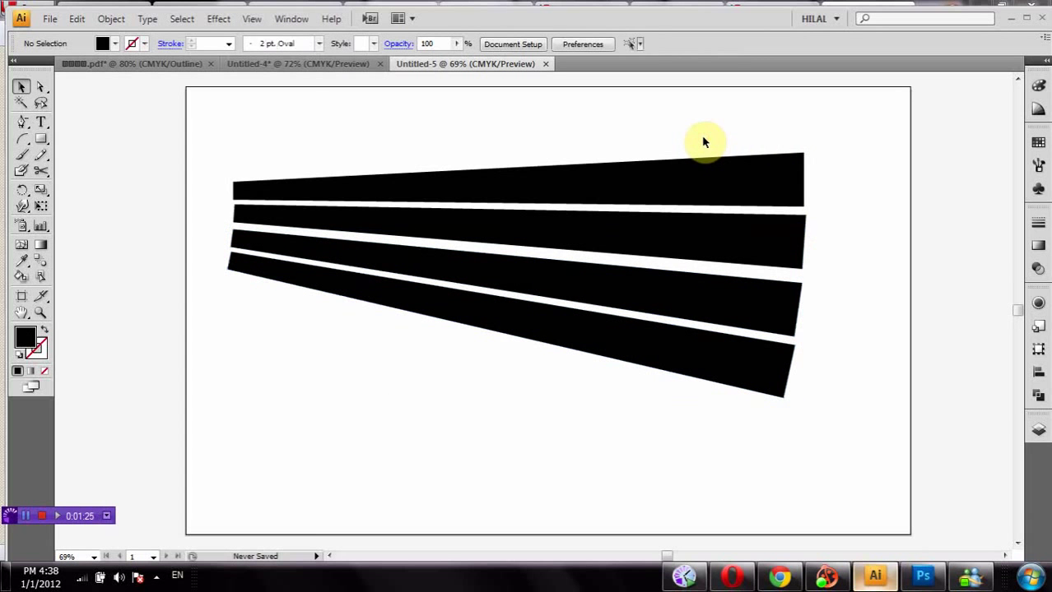
{"action": "left_click_drag", "start_coordinate": [703, 142], "coordinate": [674, 380]}
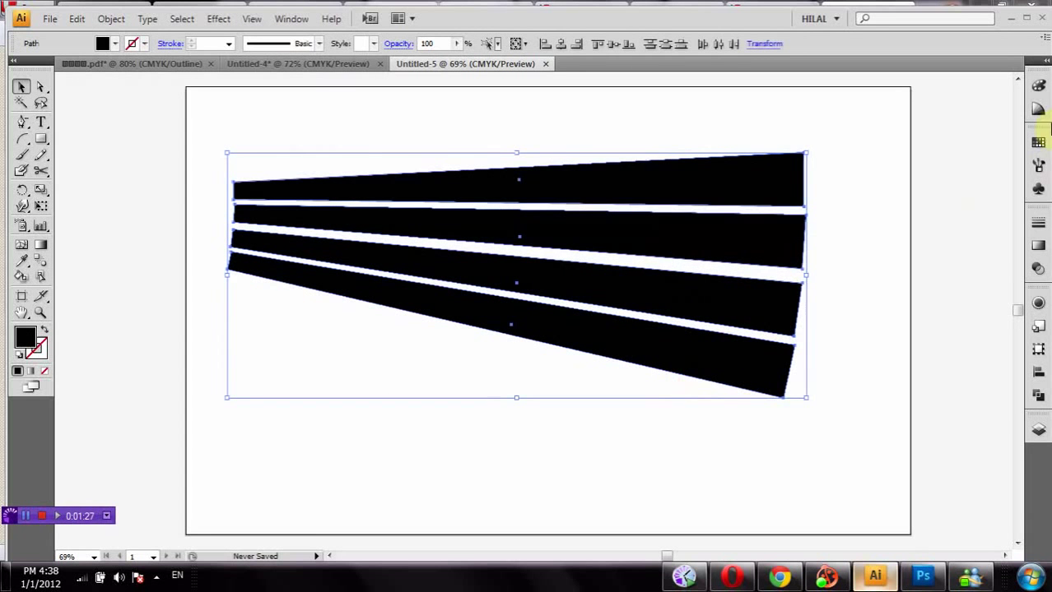
{"action": "left_click", "coordinate": [1038, 188]}
{"action": "left_click_drag", "start_coordinate": [730, 187], "coordinate": [918, 200]}
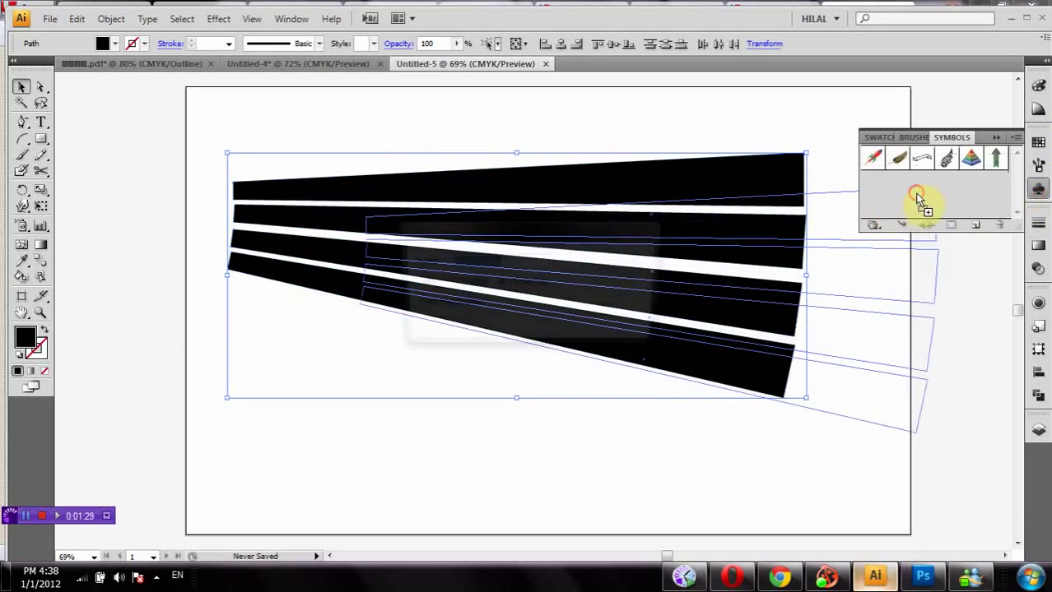
{"action": "left_click", "coordinate": [617, 262]}
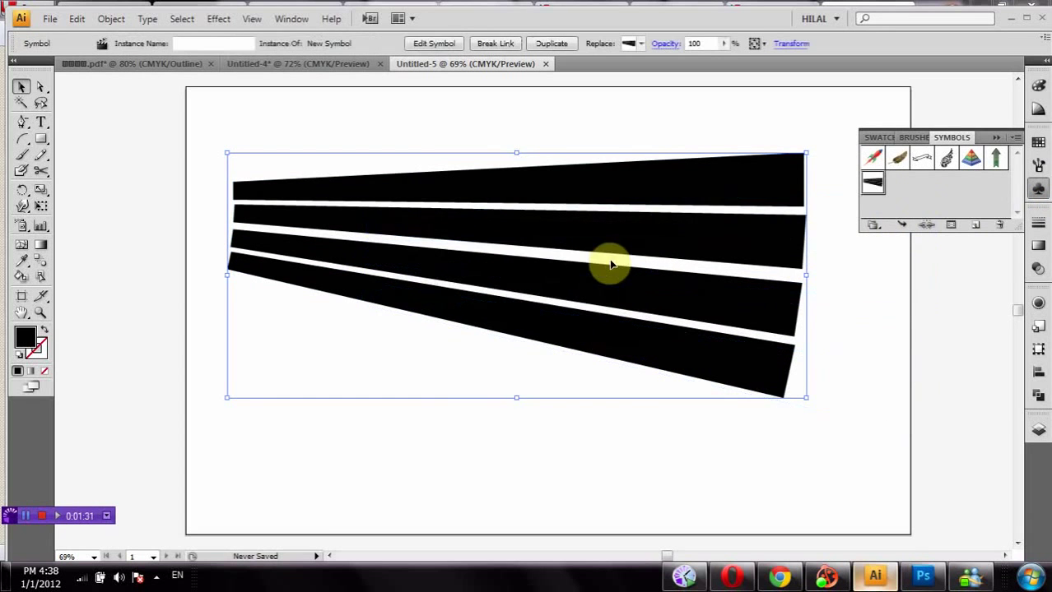
- Clear the stripes from the page and draw a large black circle
{"action": "key", "text": "Delete"}
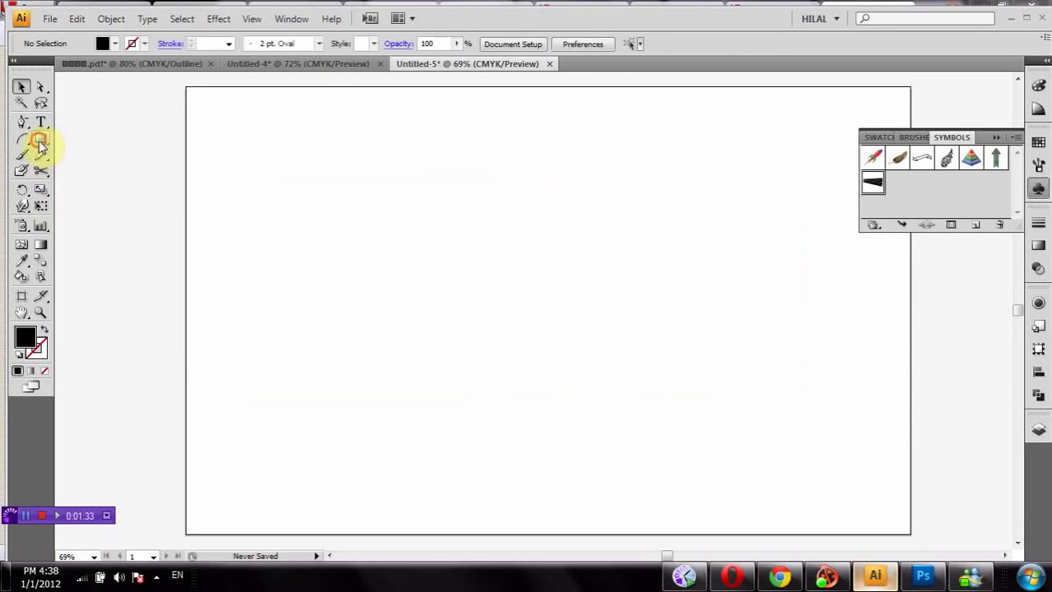
{"action": "left_click_drag", "start_coordinate": [40, 146], "coordinate": [134, 186]}
{"action": "left_click_drag", "start_coordinate": [393, 191], "coordinate": [616, 390]}
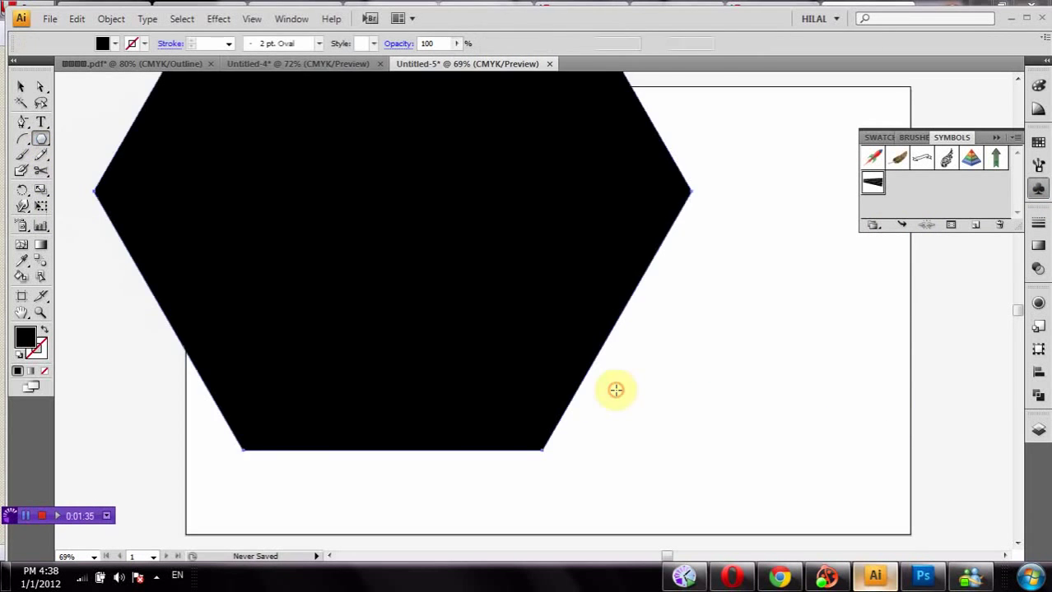
{"action": "key", "text": "Delete"}
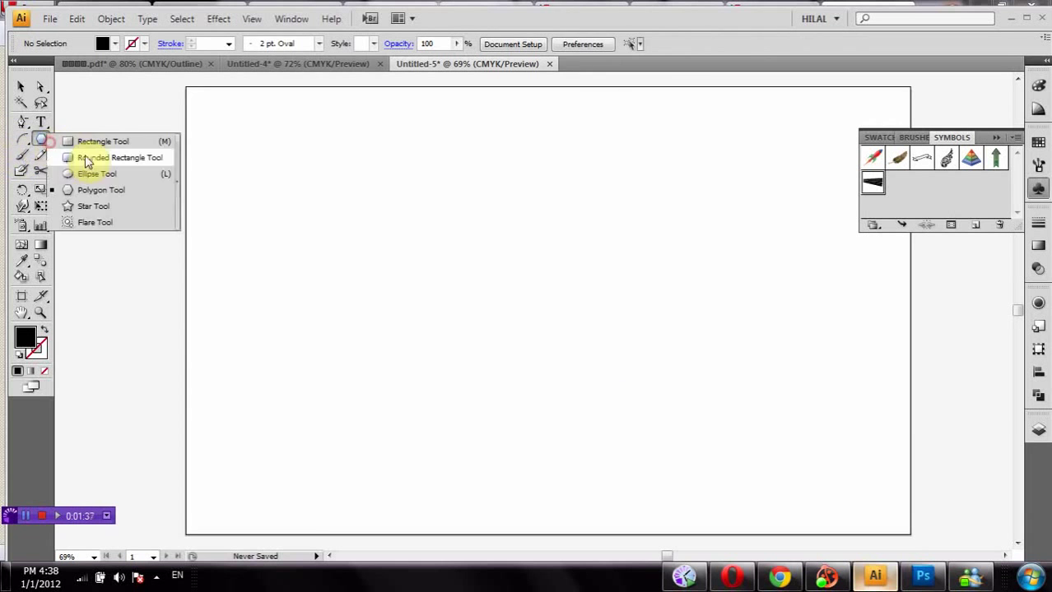
{"action": "left_click_drag", "start_coordinate": [39, 146], "coordinate": [115, 160]}
{"action": "left_click_drag", "start_coordinate": [399, 188], "coordinate": [714, 455]}
{"action": "left_click", "coordinate": [22, 84]}
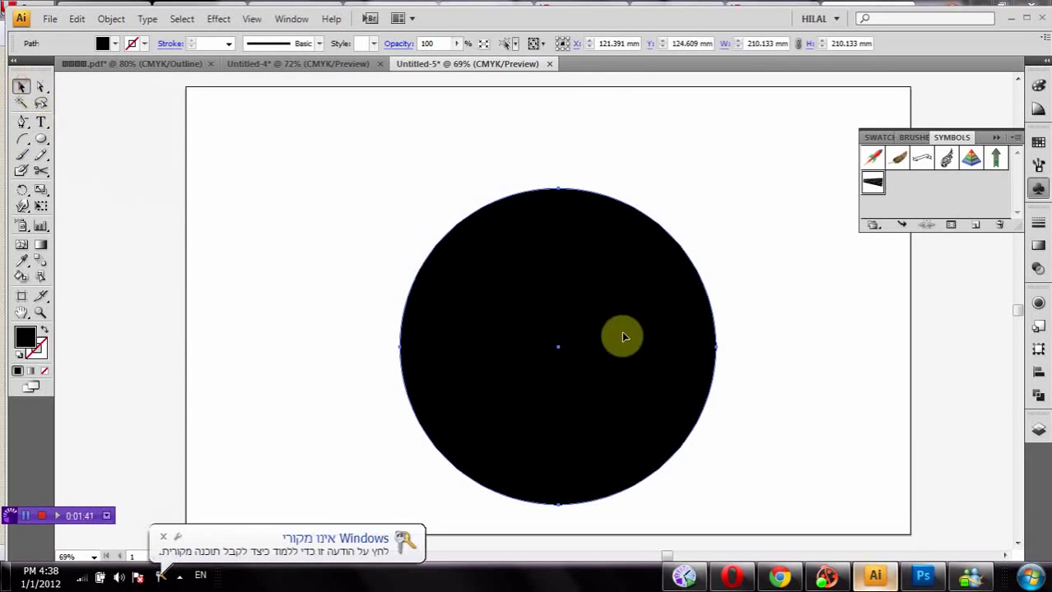
{"action": "left_click_drag", "start_coordinate": [584, 302], "coordinate": [556, 253]}
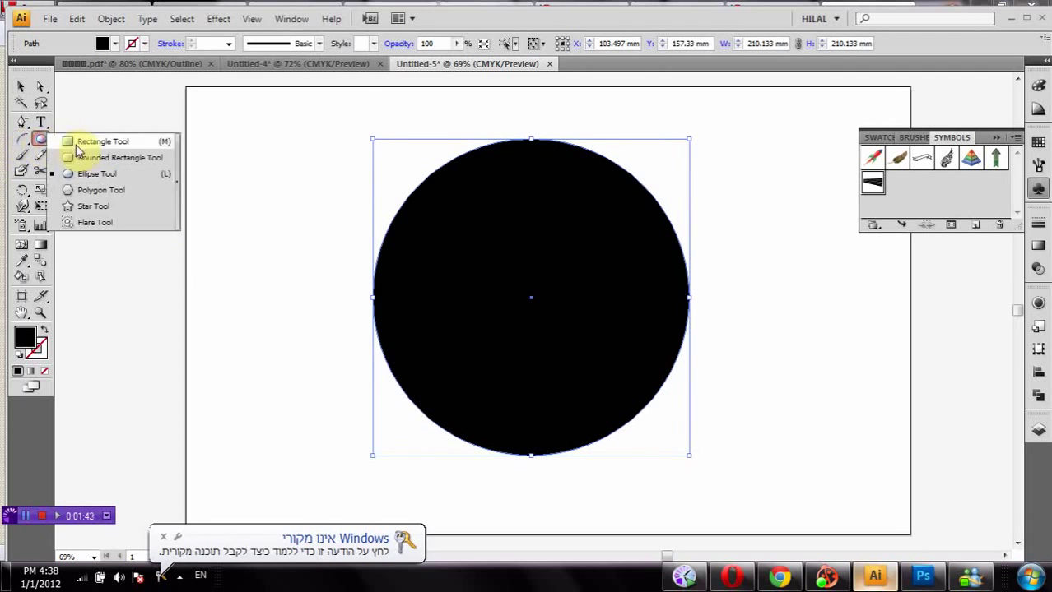
- Draw a rectangle over the circle's left half and subtract it with Pathfinder Minus Front
{"action": "left_click_drag", "start_coordinate": [41, 141], "coordinate": [99, 141]}
{"action": "mouse_move", "coordinate": [349, 103]}
{"action": "left_mouse_down"}
{"action": "mouse_move", "coordinate": [525, 428]}
{"action": "mouse_move", "coordinate": [531, 467]}
{"action": "left_mouse_up"}
{"action": "left_click", "coordinate": [22, 85]}
{"action": "left_click", "coordinate": [617, 262]}
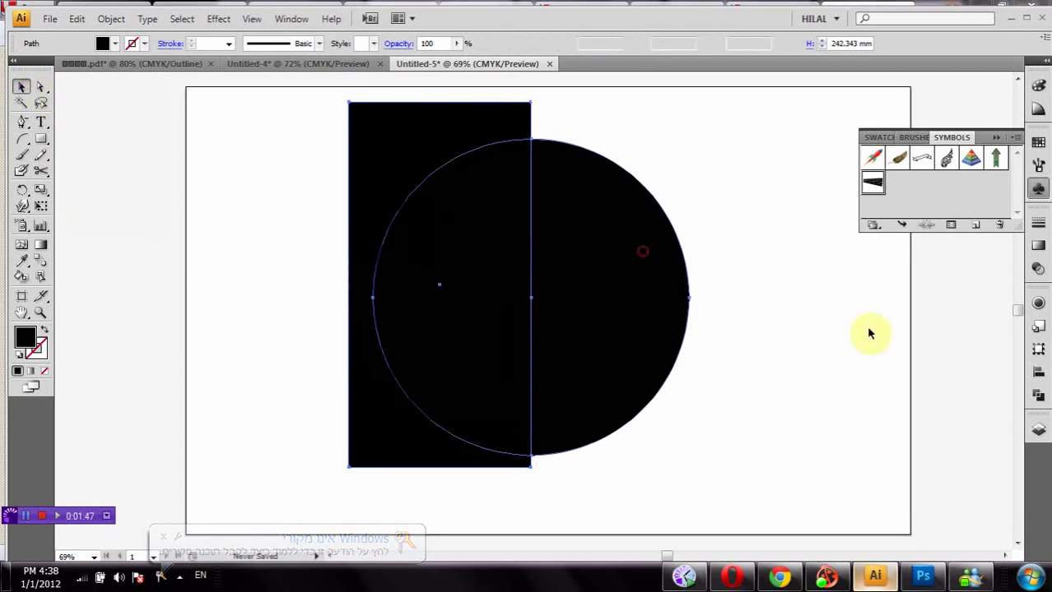
{"action": "key", "text": "ctrl+a"}
{"action": "left_click", "coordinate": [1037, 397]}
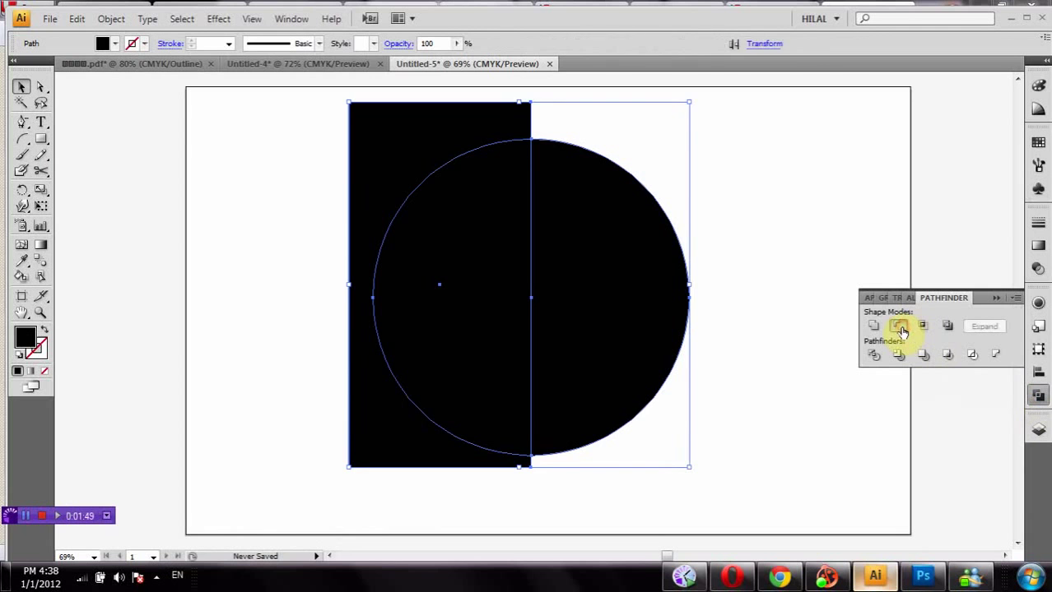
{"action": "left_click", "coordinate": [898, 326]}
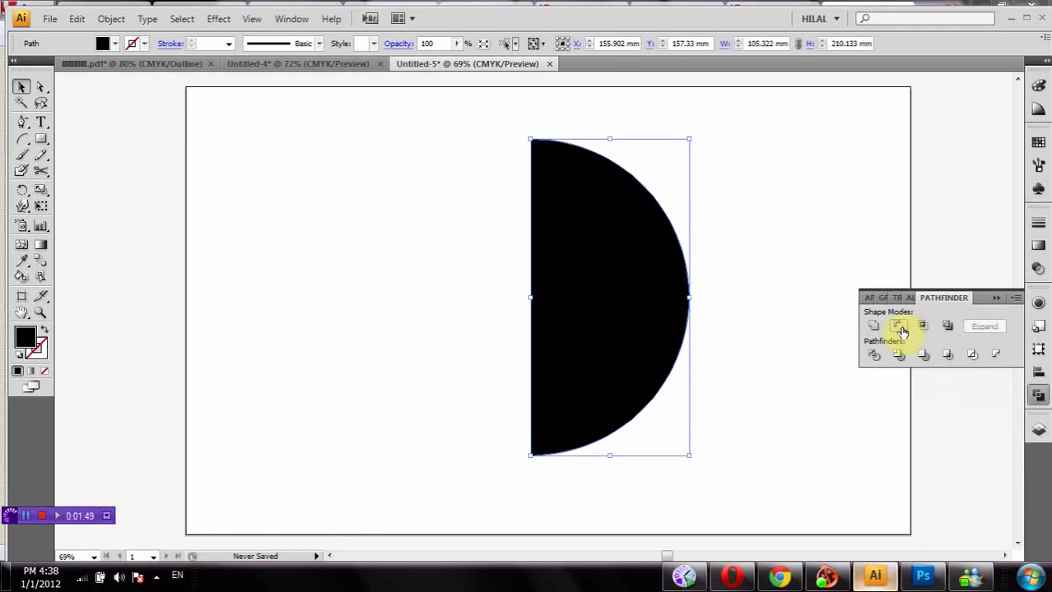
- Apply 3D Revolve with preview and map New Symbol onto the sphere with Invisible Geometry
{"action": "left_click", "coordinate": [252, 18]}
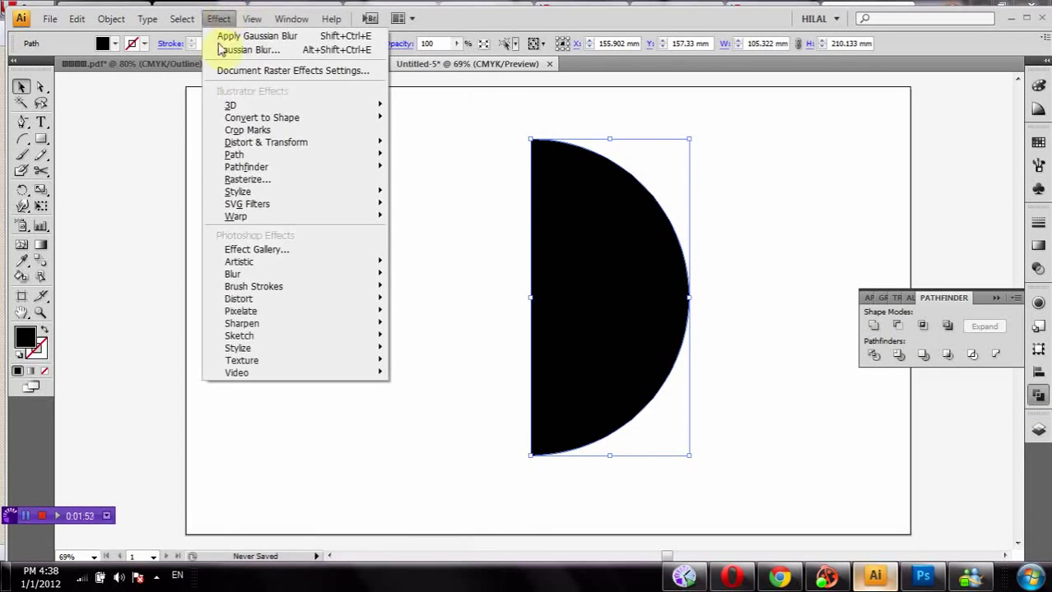
{"action": "mouse_move", "coordinate": [231, 106]}
{"action": "left_click", "coordinate": [457, 126]}
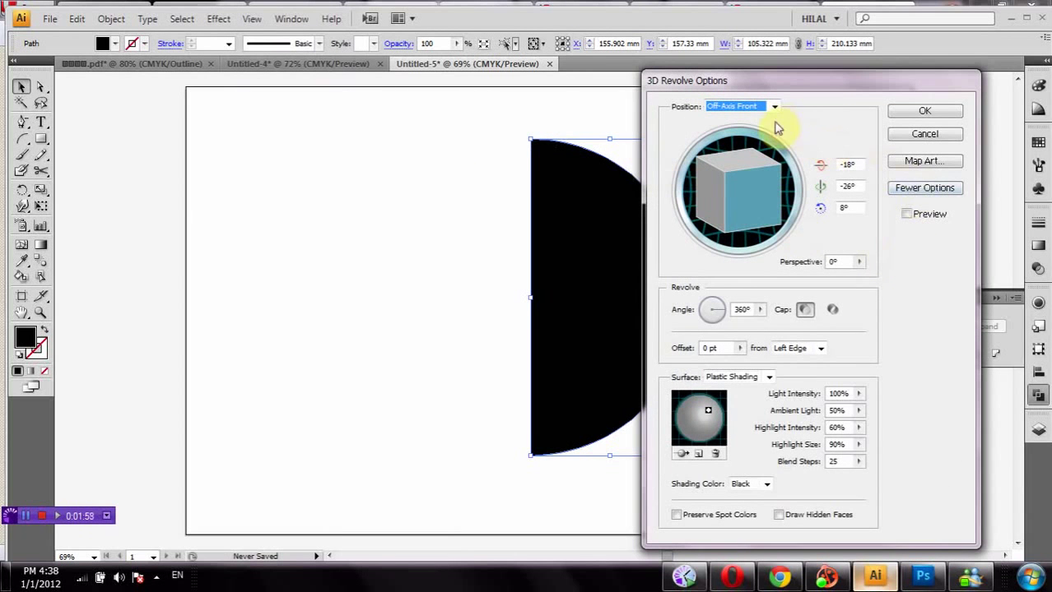
{"action": "left_click", "coordinate": [924, 219]}
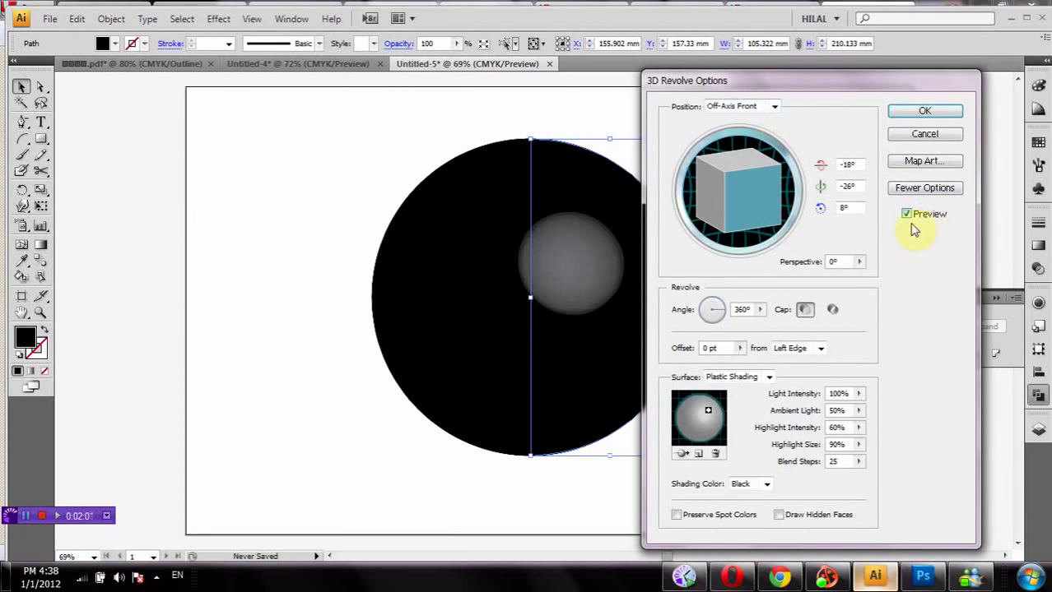
{"action": "left_click", "coordinate": [929, 161]}
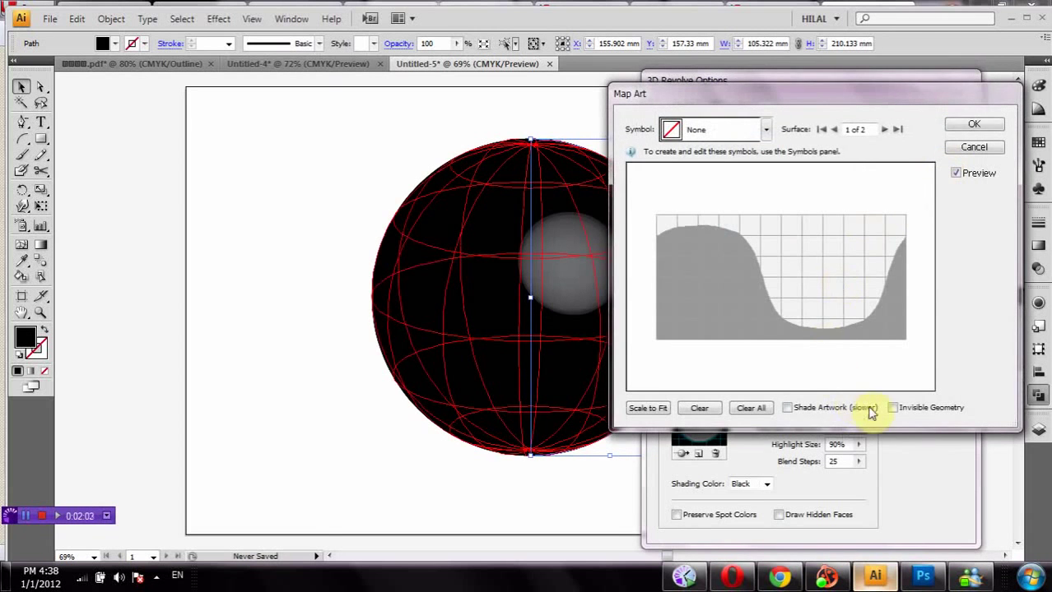
{"action": "left_click", "coordinate": [892, 409]}
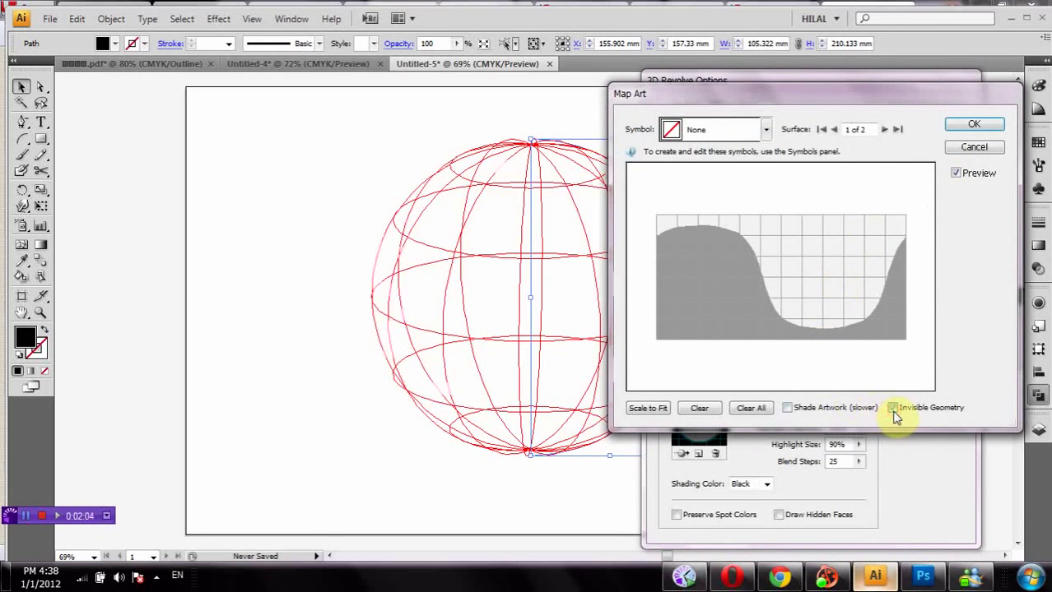
{"action": "left_click", "coordinate": [766, 128]}
{"action": "left_click_drag", "start_coordinate": [772, 174], "coordinate": [765, 284]}
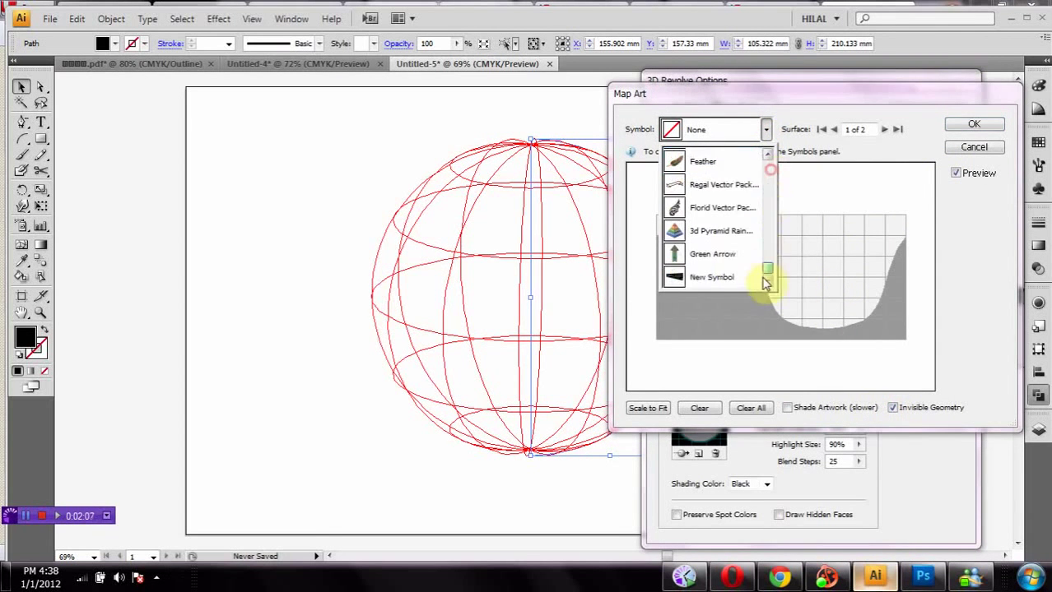
{"action": "left_click", "coordinate": [710, 277]}
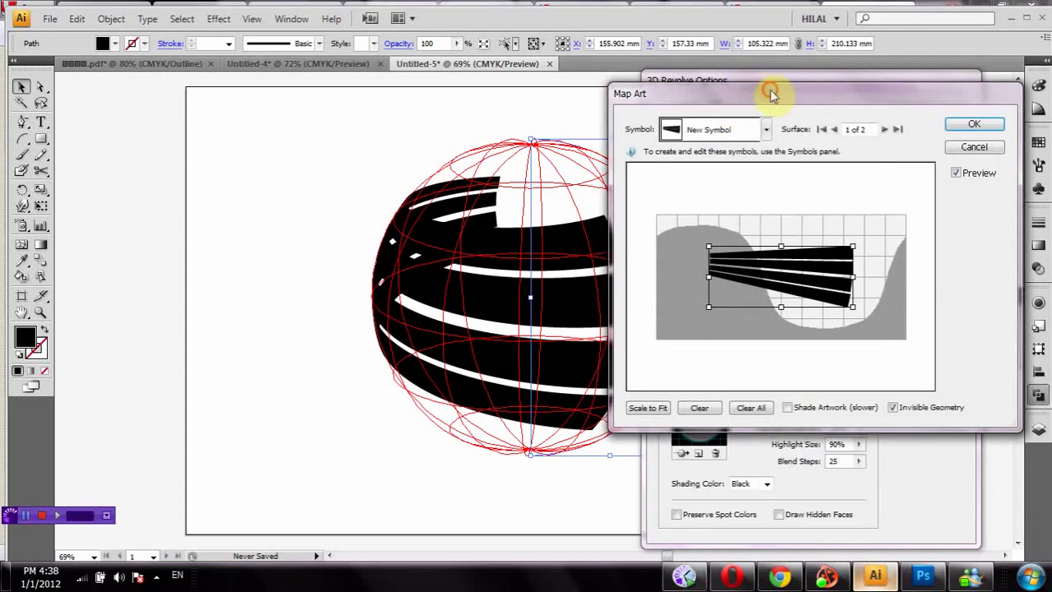
- Rotate the mapped stripes into diagonal bands across the sphere
{"action": "left_click_drag", "start_coordinate": [770, 93], "coordinate": [869, 120]}
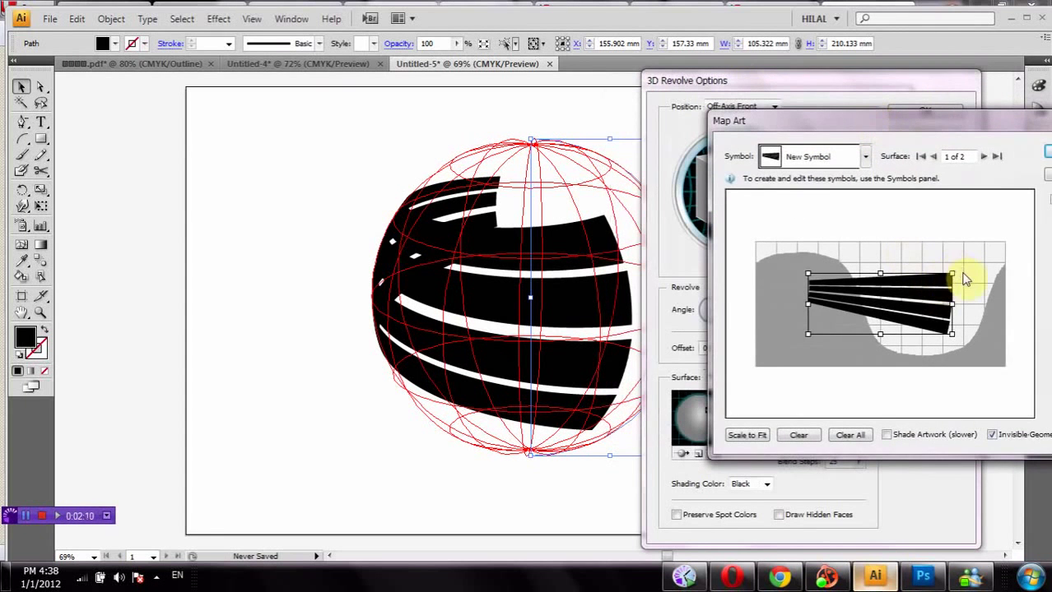
{"action": "left_click_drag", "start_coordinate": [955, 270], "coordinate": [940, 239]}
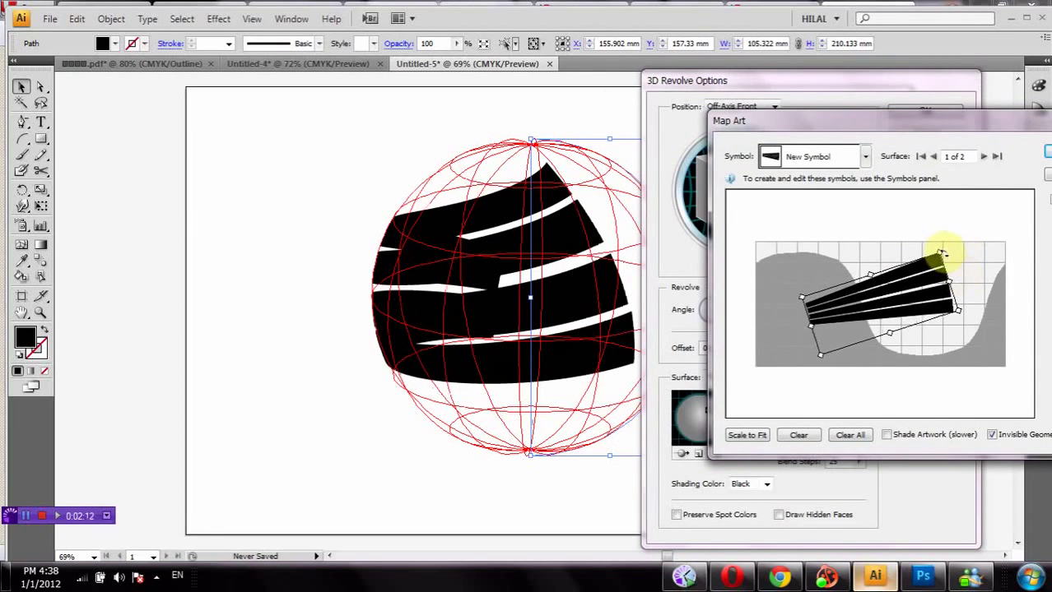
{"action": "mouse_move", "coordinate": [933, 244]}
{"action": "left_mouse_down"}
{"action": "mouse_move", "coordinate": [953, 282]}
{"action": "mouse_move", "coordinate": [992, 252]}
{"action": "left_mouse_up"}
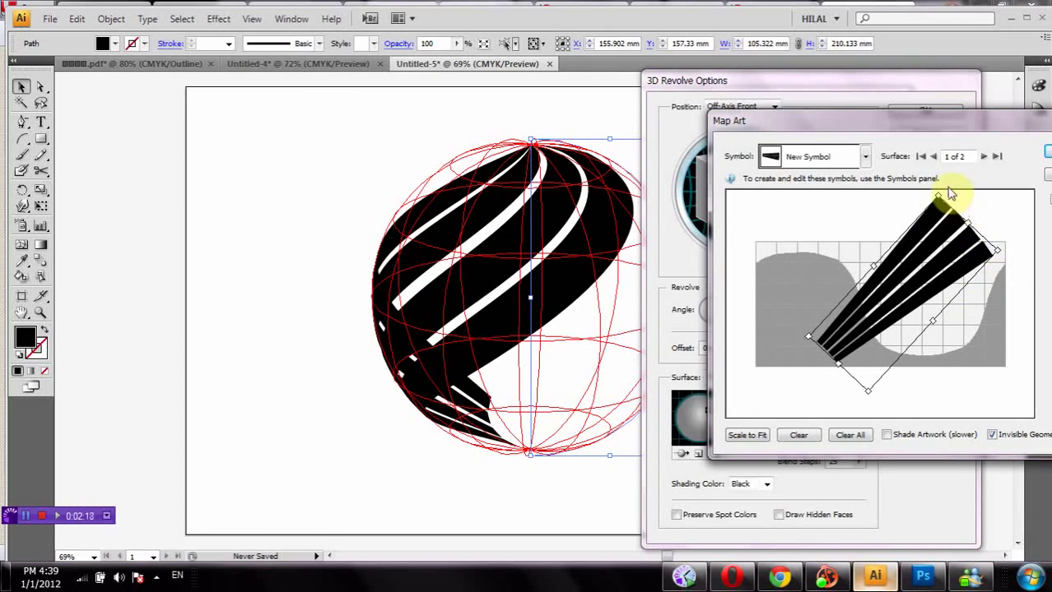
{"action": "left_click_drag", "start_coordinate": [941, 196], "coordinate": [977, 218]}
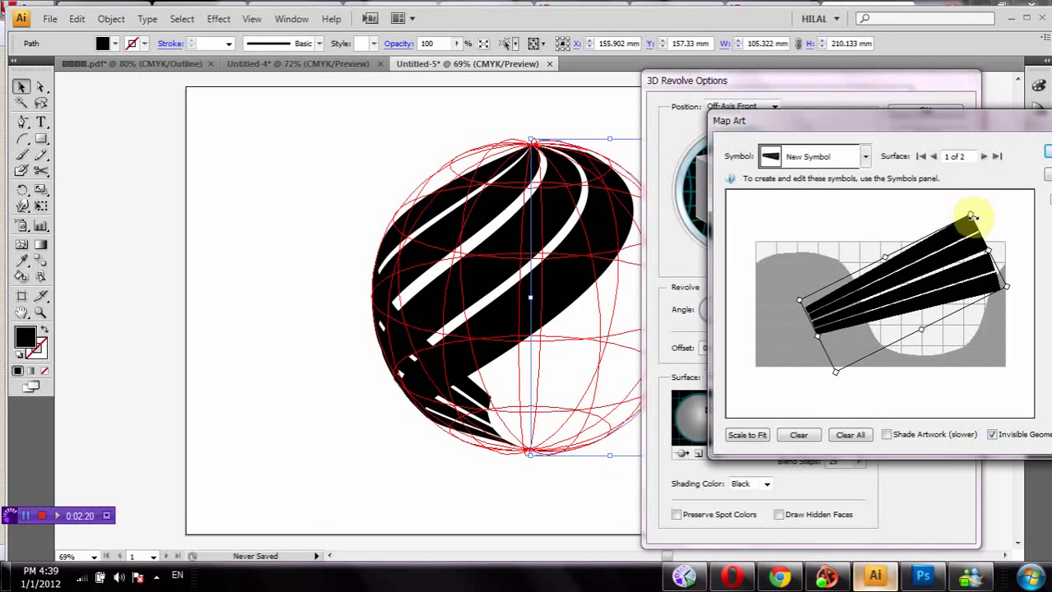
{"action": "mouse_move", "coordinate": [881, 278]}
{"action": "left_mouse_down"}
{"action": "mouse_move", "coordinate": [917, 350]}
{"action": "mouse_move", "coordinate": [900, 347]}
{"action": "left_mouse_up"}
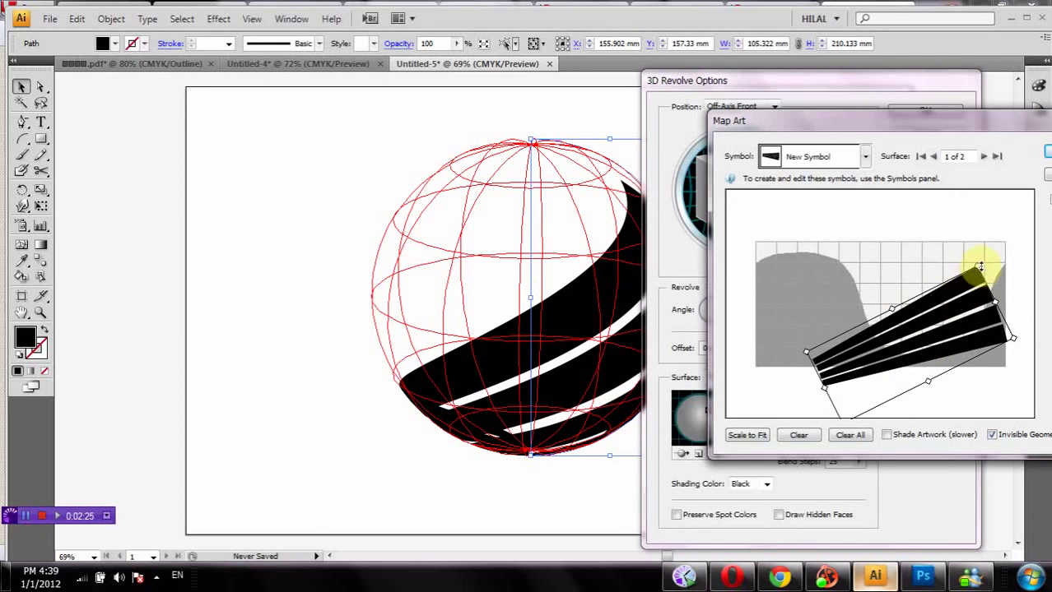
{"action": "left_click_drag", "start_coordinate": [979, 263], "coordinate": [994, 255]}
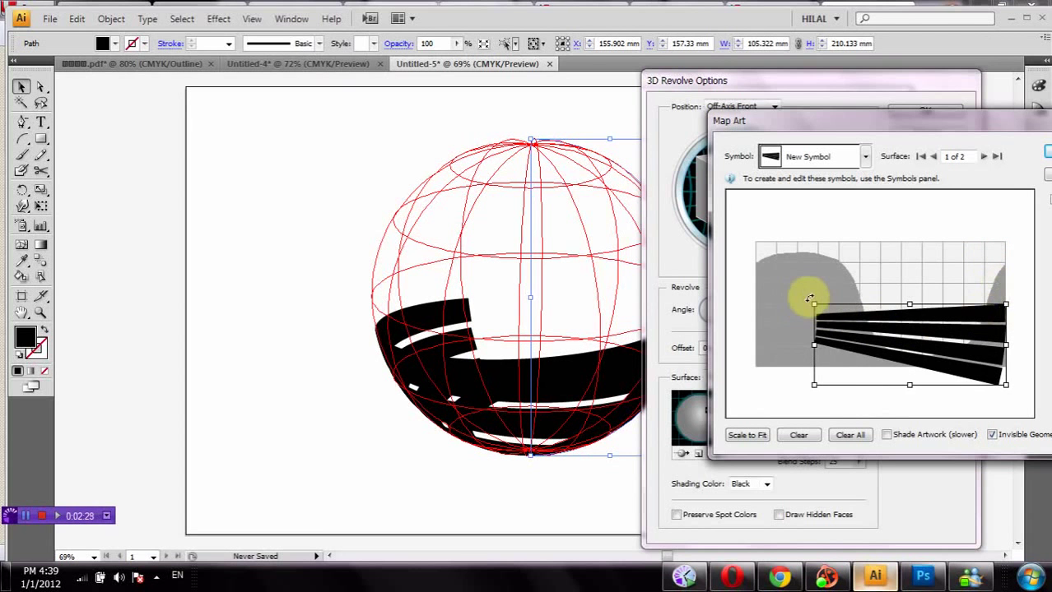
{"action": "left_click_drag", "start_coordinate": [810, 298], "coordinate": [798, 317]}
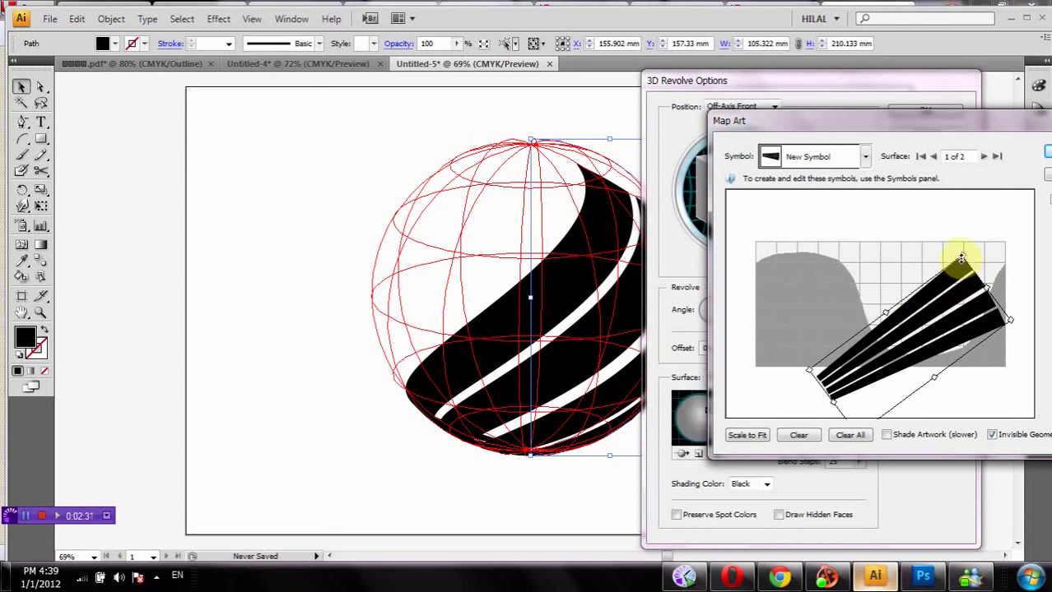
{"action": "left_click_drag", "start_coordinate": [967, 247], "coordinate": [971, 206]}
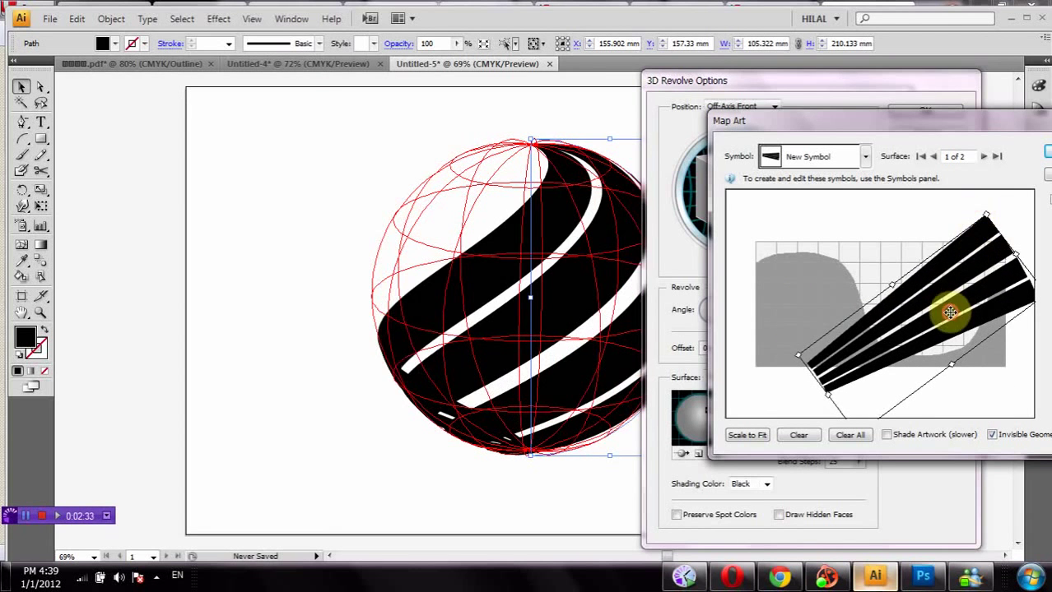
{"action": "mouse_move", "coordinate": [948, 305]}
{"action": "left_mouse_down"}
{"action": "mouse_move", "coordinate": [958, 319]}
{"action": "mouse_move", "coordinate": [904, 310]}
{"action": "left_mouse_up"}
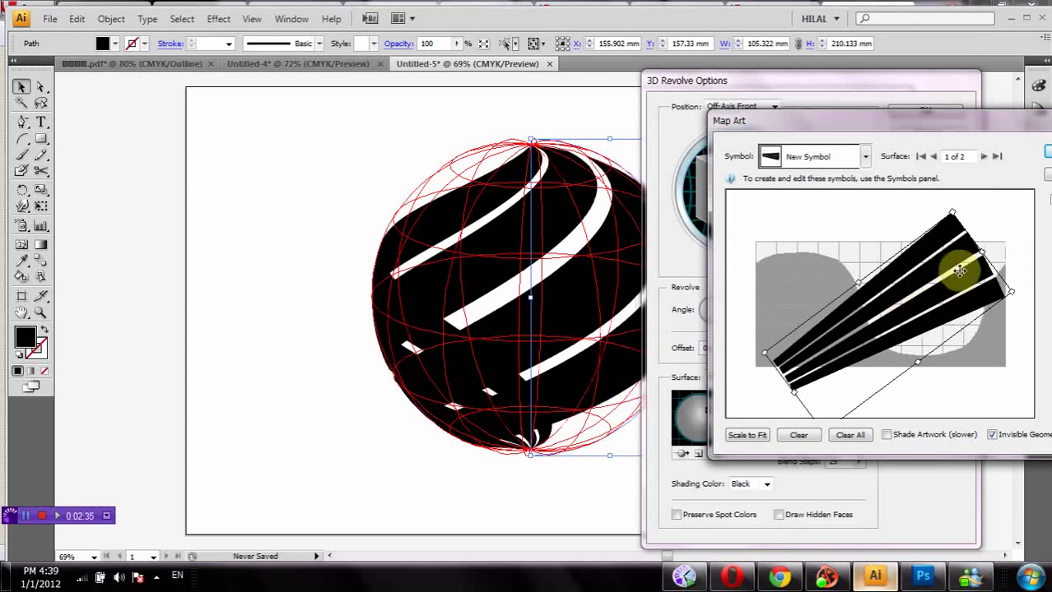
- Fine-tune the stripes to a shallower diagonal and shift them up-left on the sphere
{"action": "left_click_drag", "start_coordinate": [956, 208], "coordinate": [974, 217]}
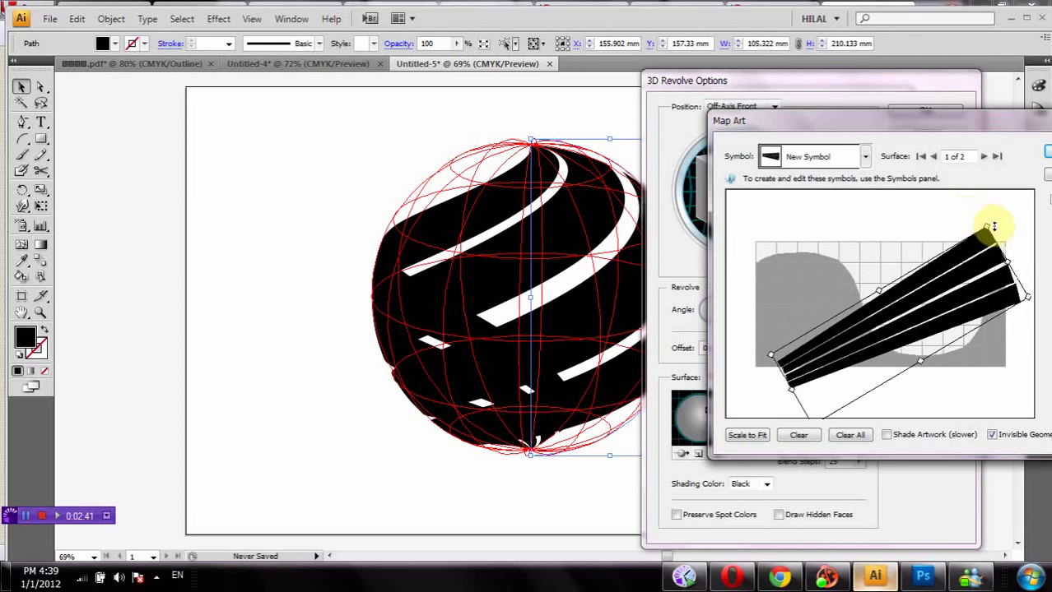
{"action": "left_click_drag", "start_coordinate": [966, 217], "coordinate": [973, 230]}
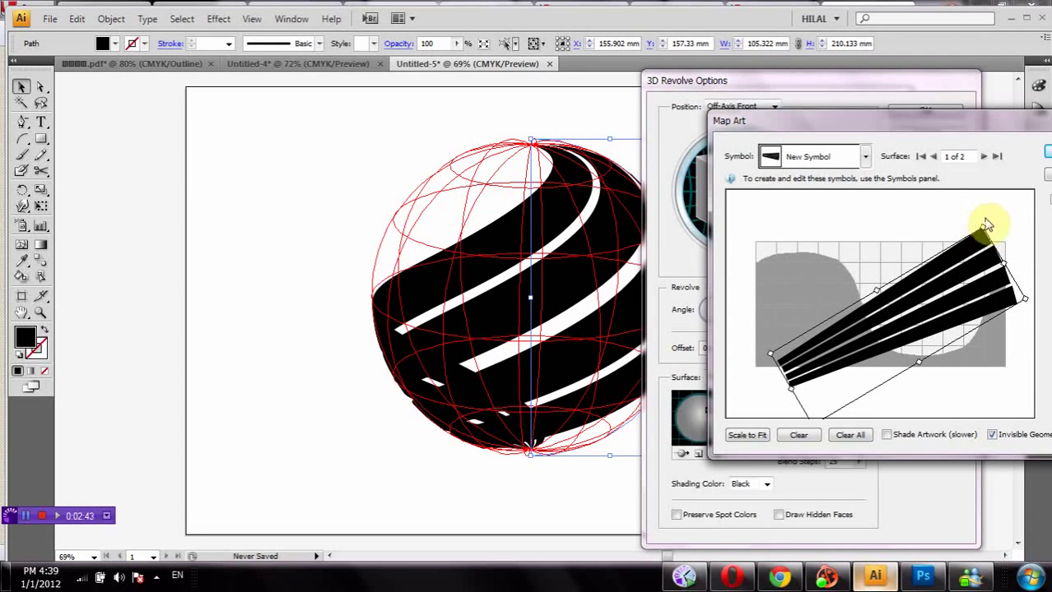
{"action": "left_click_drag", "start_coordinate": [866, 288], "coordinate": [861, 276]}
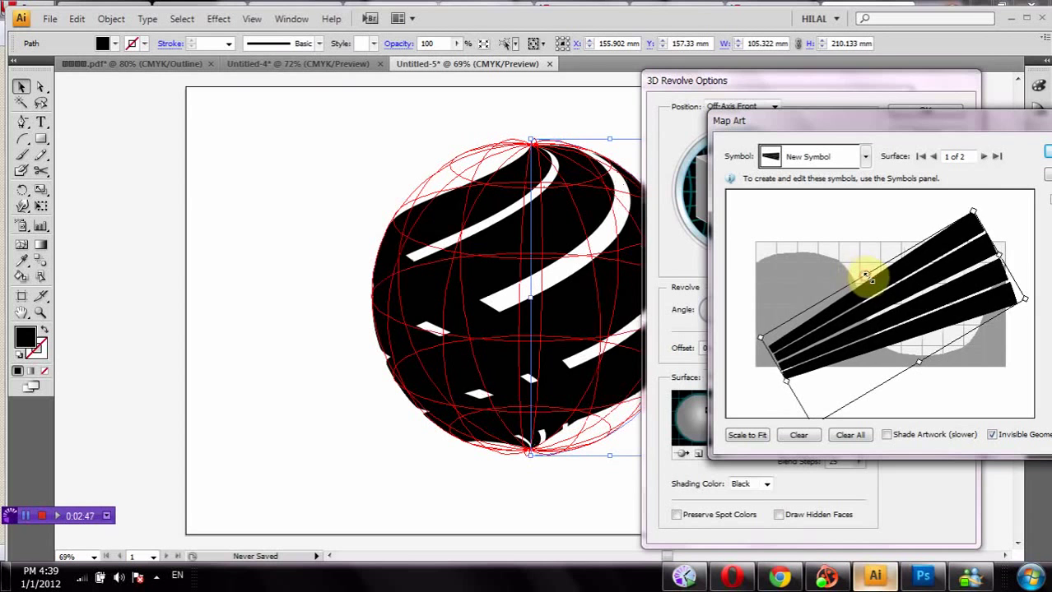
{"action": "left_click_drag", "start_coordinate": [976, 206], "coordinate": [992, 222]}
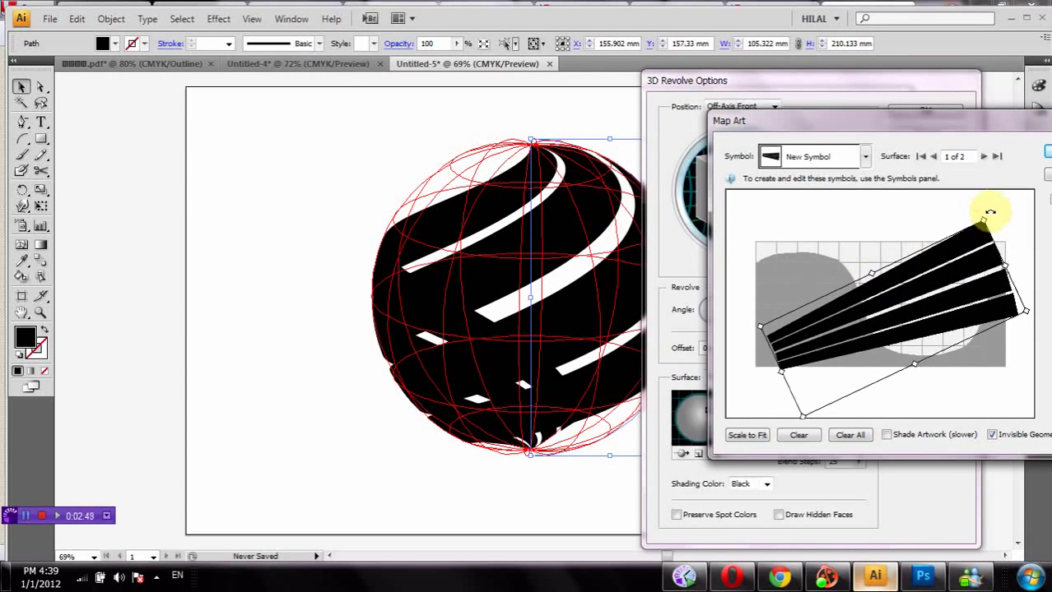
{"action": "left_click_drag", "start_coordinate": [934, 291], "coordinate": [923, 311]}
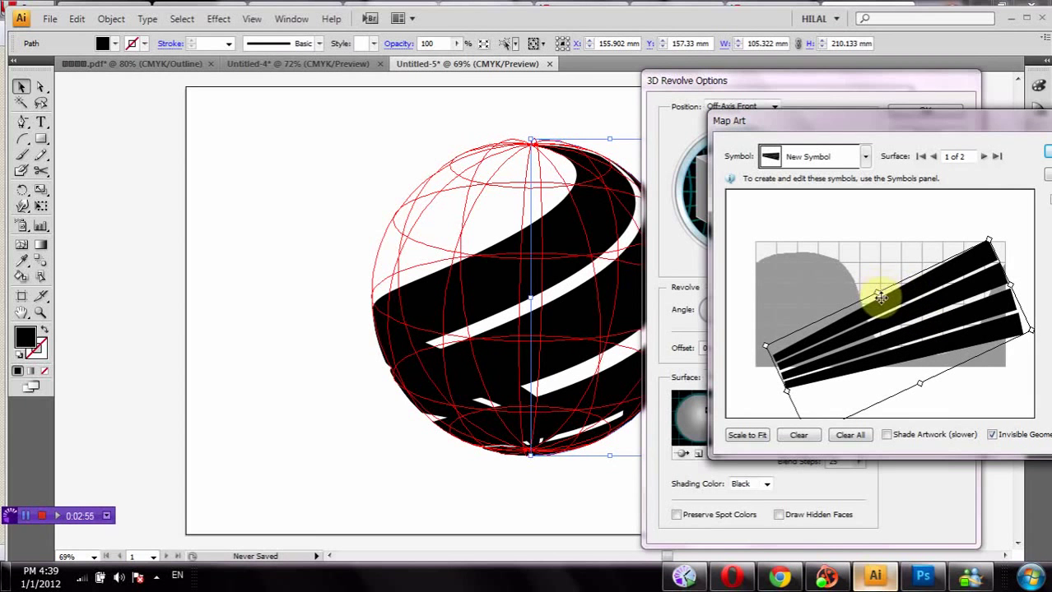
{"action": "left_click_drag", "start_coordinate": [875, 292], "coordinate": [865, 287]}
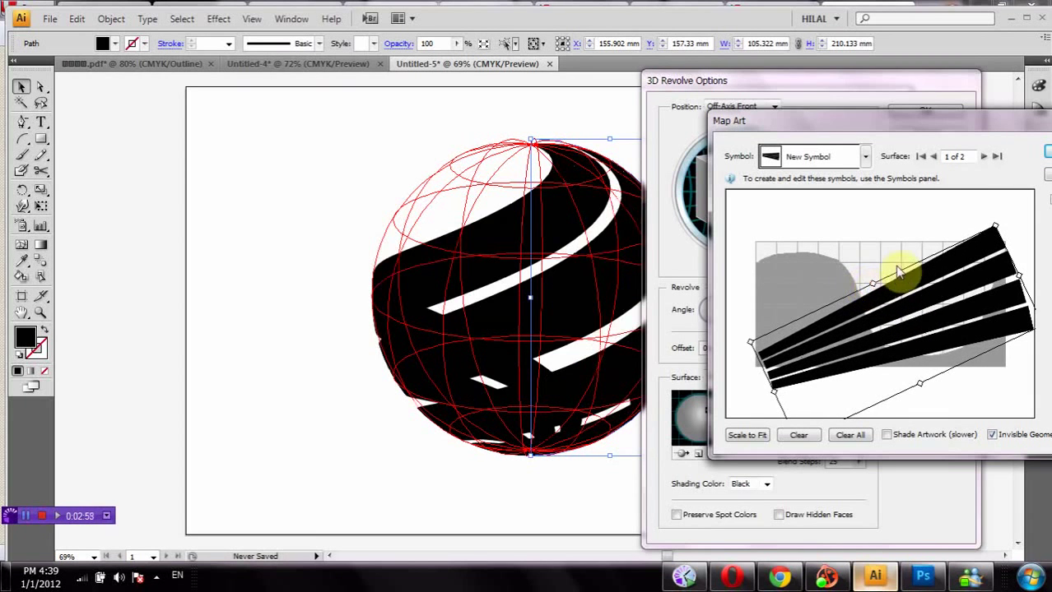
{"action": "left_click_drag", "start_coordinate": [1024, 115], "coordinate": [938, 140]}
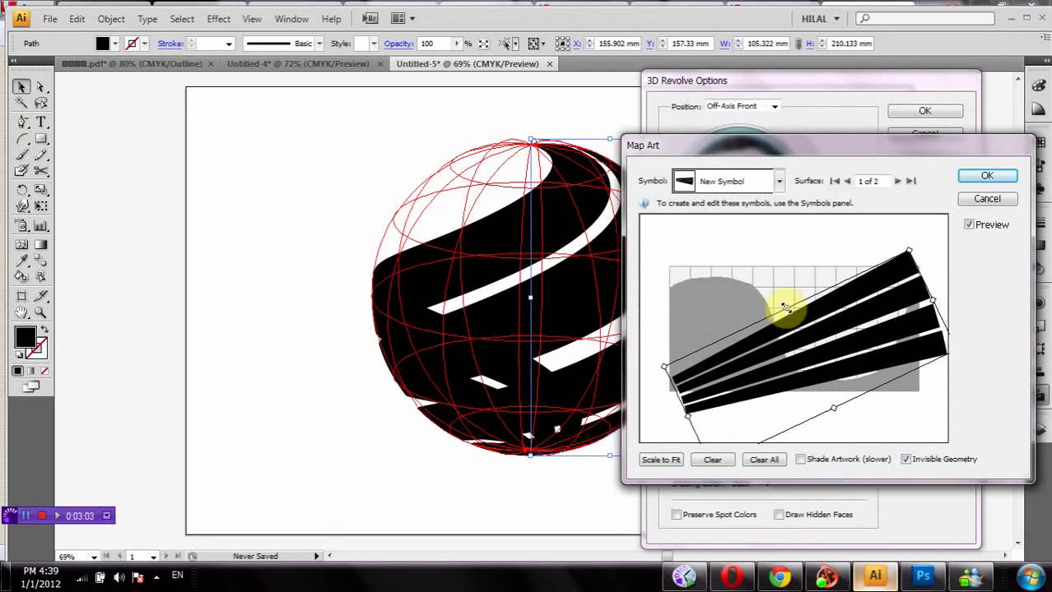
{"action": "left_click_drag", "start_coordinate": [786, 308], "coordinate": [798, 305]}
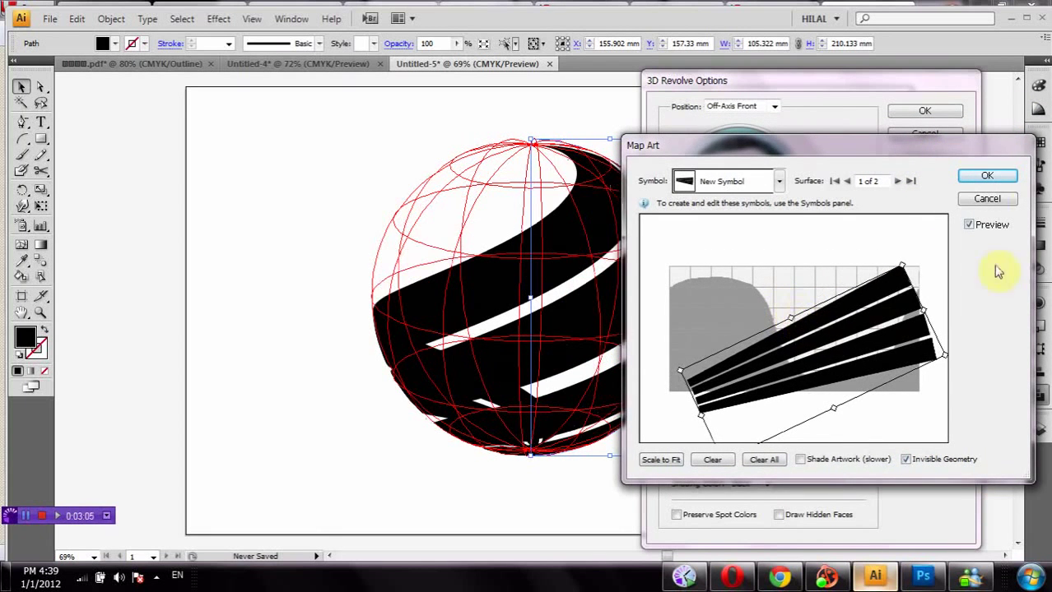
- Confirm the 3D revolve, move the sphere left, and expand its appearance into plain artwork
{"action": "left_click", "coordinate": [1011, 178]}
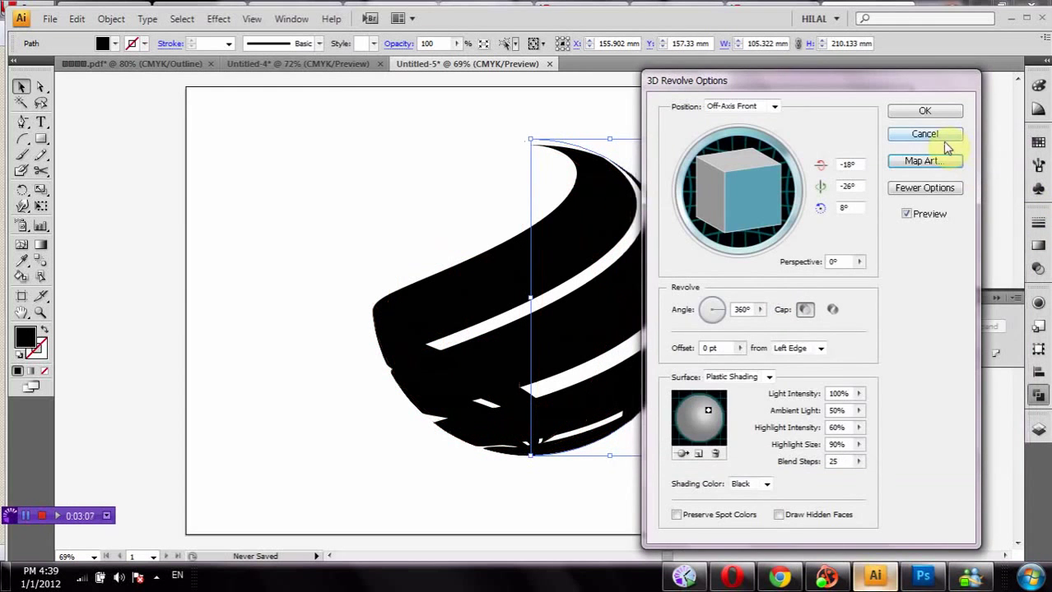
{"action": "left_click", "coordinate": [924, 111]}
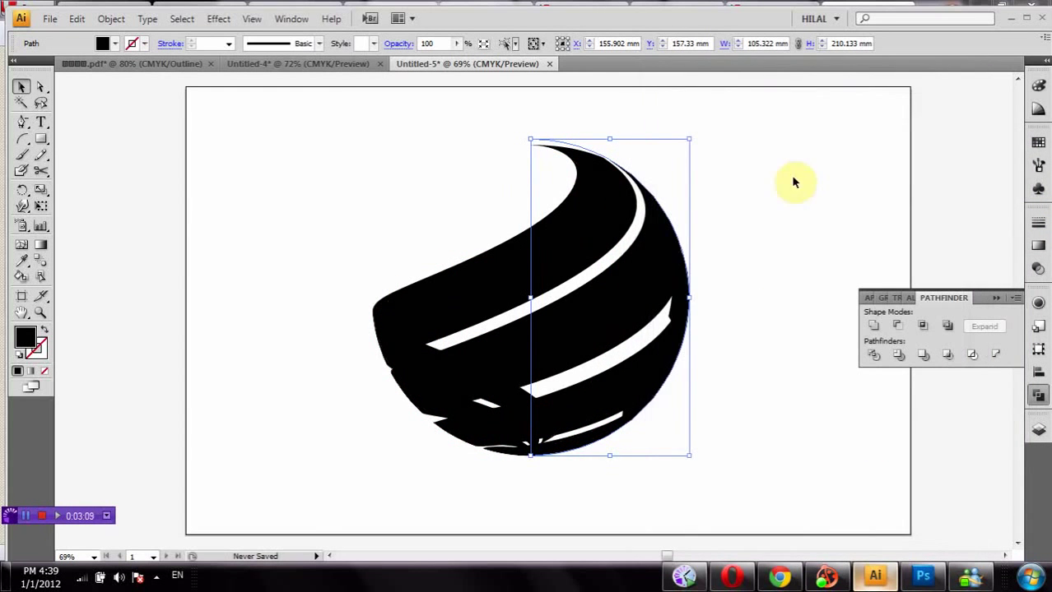
{"action": "left_click_drag", "start_coordinate": [626, 274], "coordinate": [571, 273]}
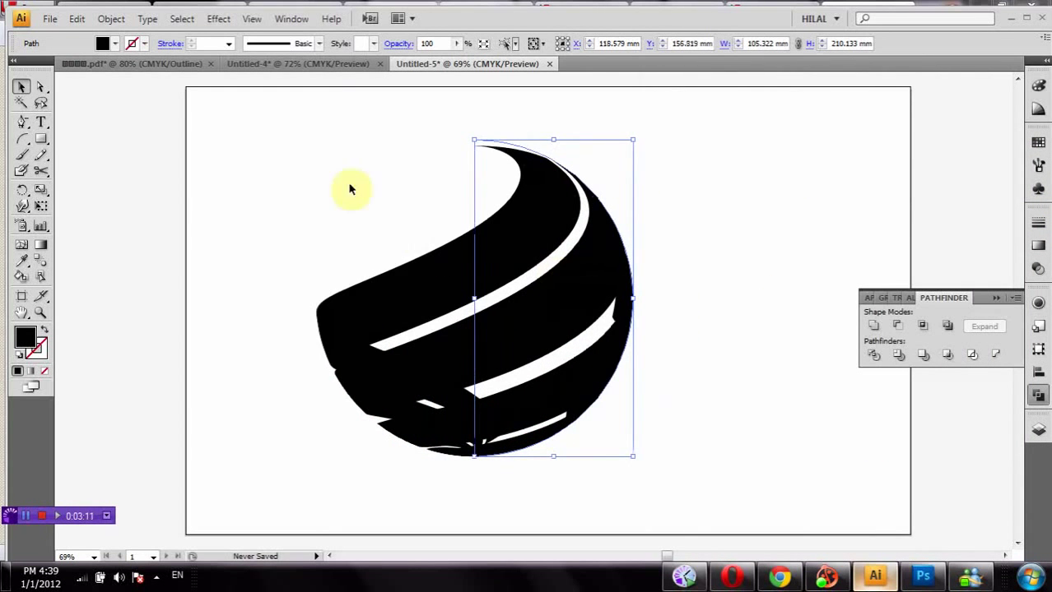
{"action": "left_click", "coordinate": [111, 18]}
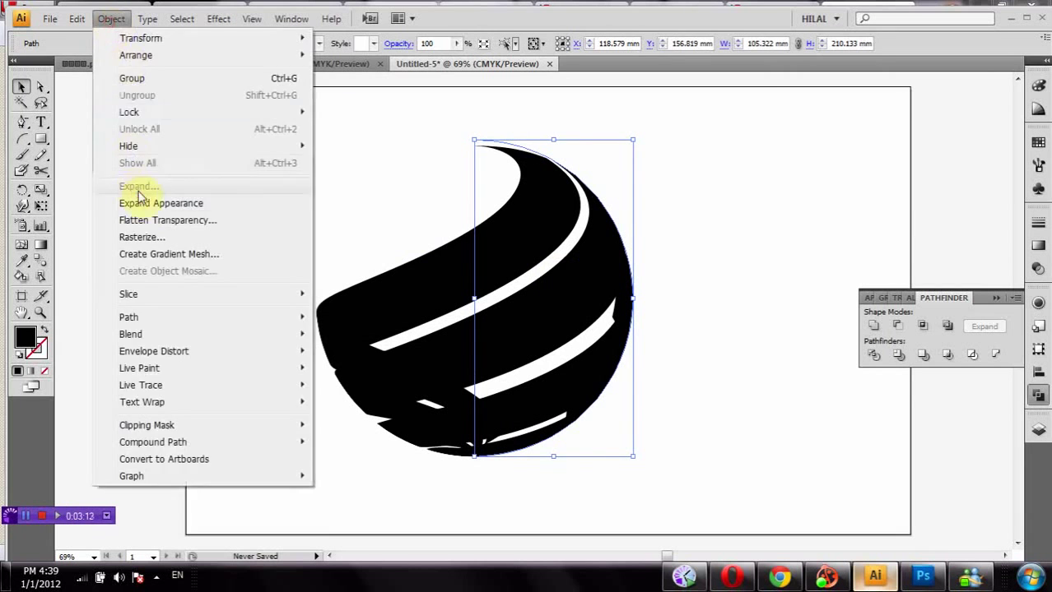
{"action": "left_click", "coordinate": [140, 202]}
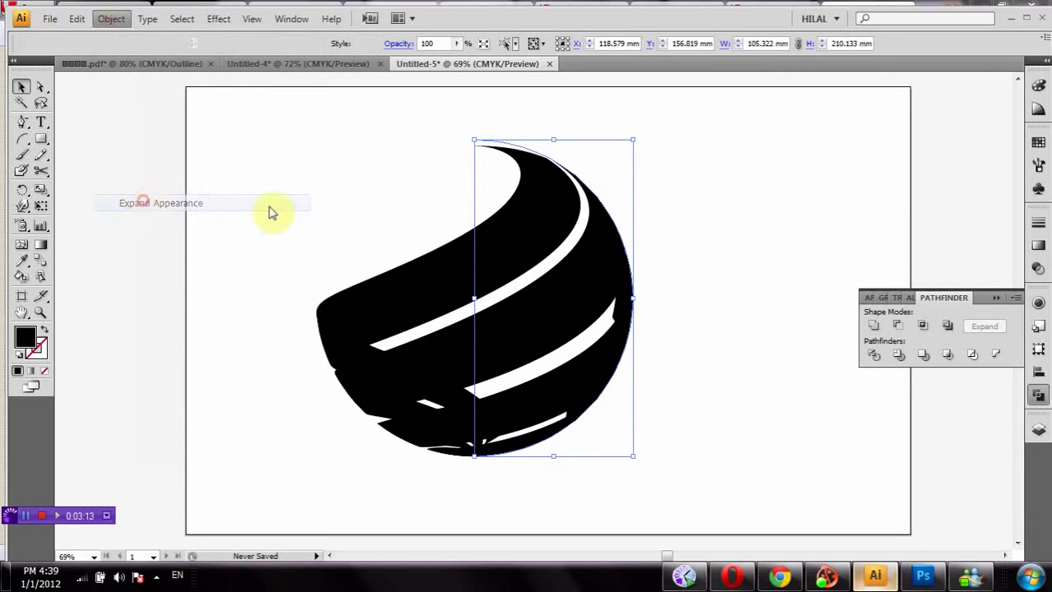
- Delete the sphere's upper-left outline anchors and direct-select the top band
{"action": "left_click", "coordinate": [40, 91]}
{"action": "left_click_drag", "start_coordinate": [316, 121], "coordinate": [420, 235]}
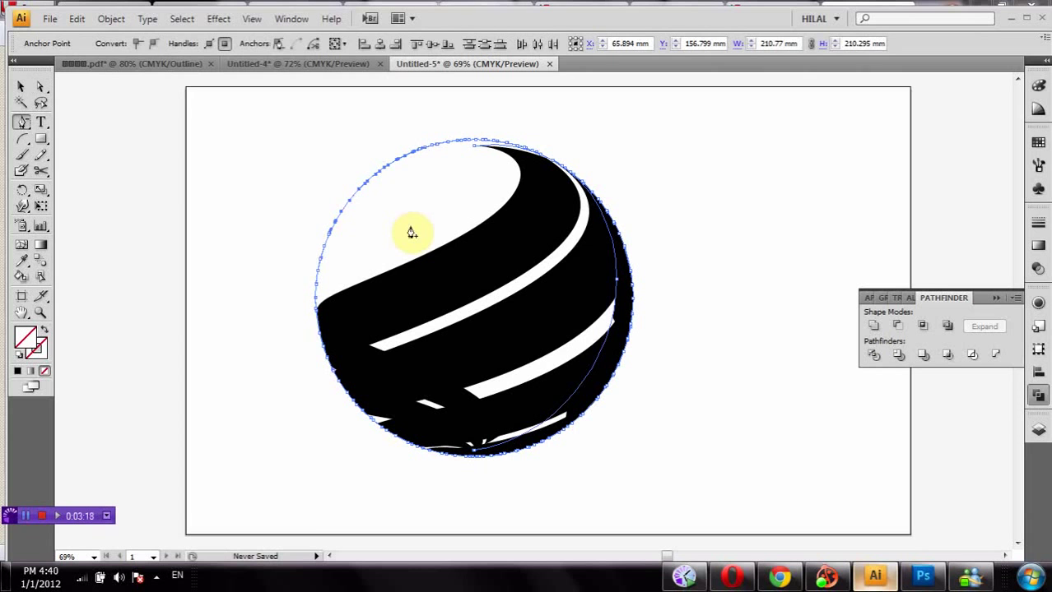
{"action": "key", "text": "Delete"}
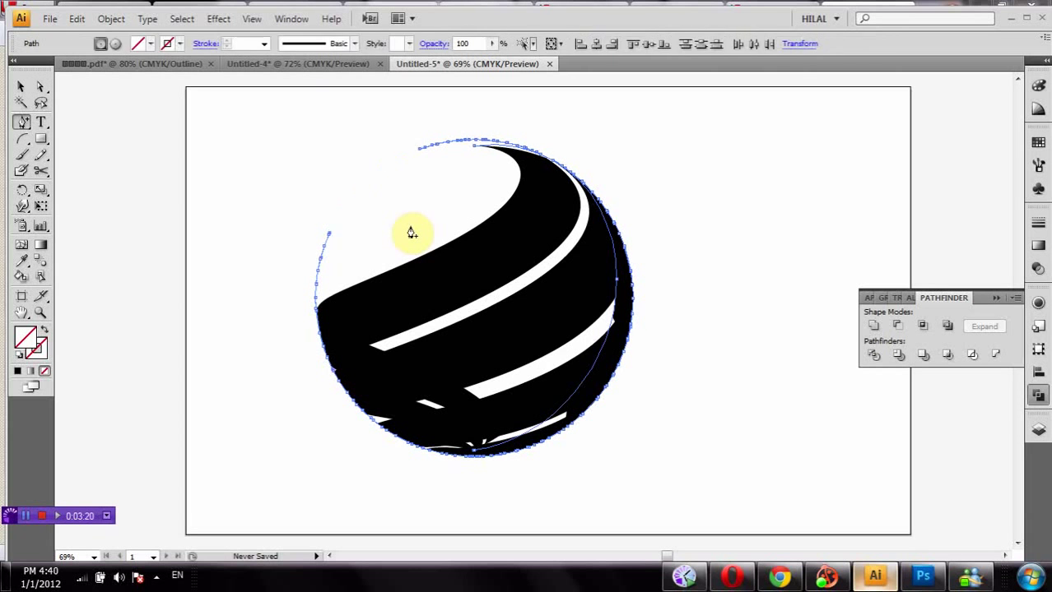
{"action": "key", "text": "ctrl+shift+a"}
{"action": "left_click", "coordinate": [439, 273]}
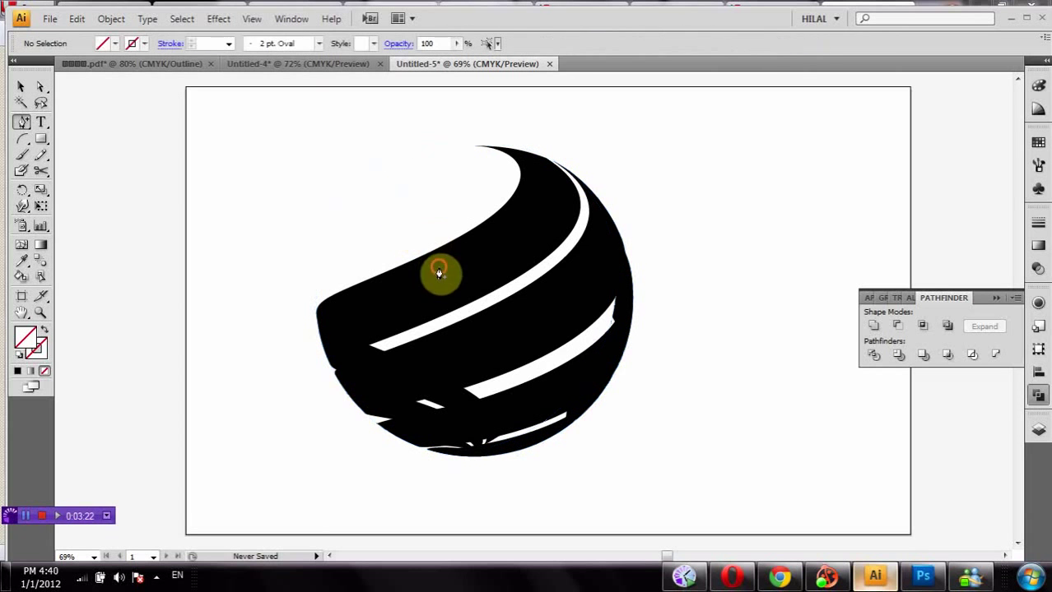
{"action": "key", "text": "v"}
{"action": "key", "text": "a"}
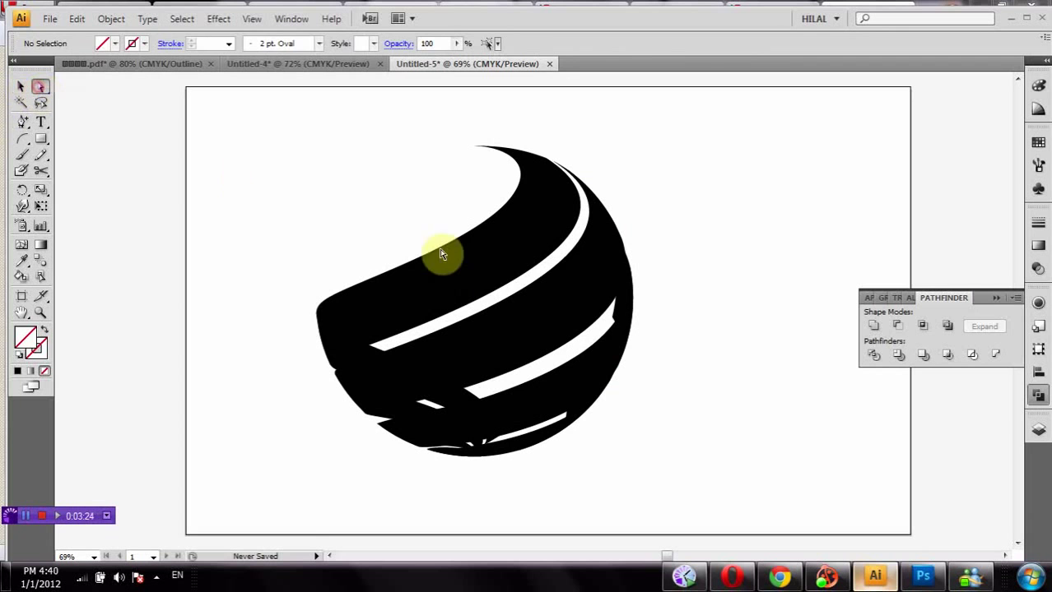
{"action": "left_click", "coordinate": [486, 274]}
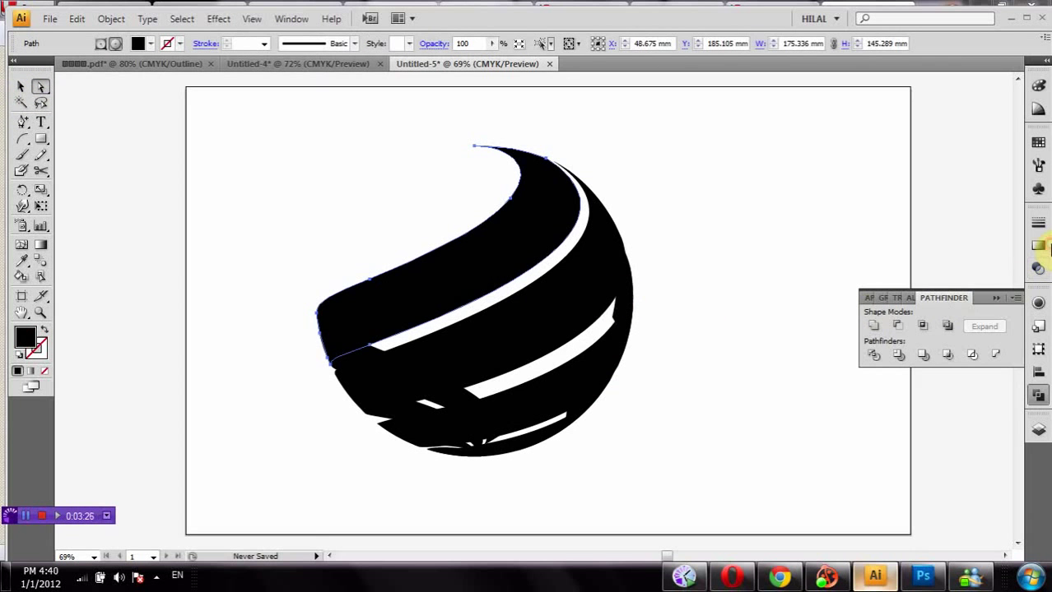
- Fill the top band with a linear gradient, midpoint 44.2%, right stop orange darkened toward brown
{"action": "left_click", "coordinate": [1040, 246]}
{"action": "left_click", "coordinate": [983, 287]}
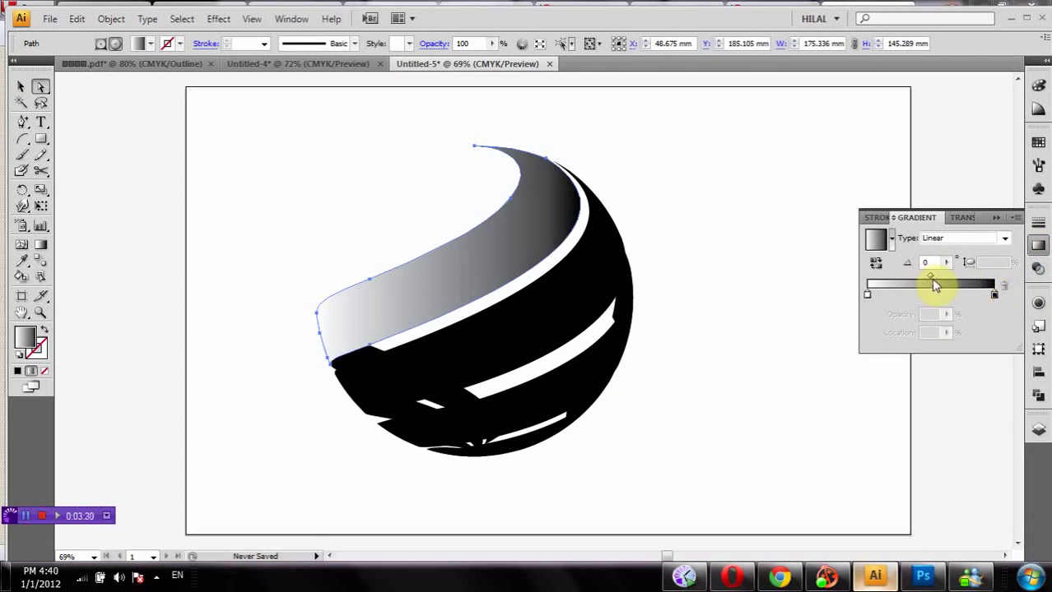
{"action": "left_click_drag", "start_coordinate": [930, 279], "coordinate": [922, 276]}
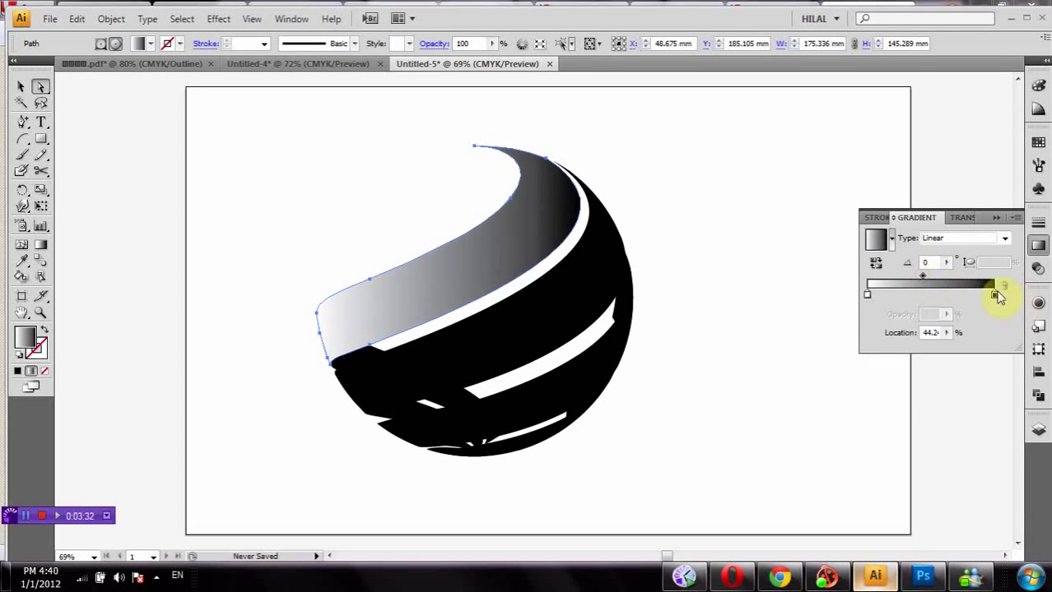
{"action": "double_click", "coordinate": [995, 295]}
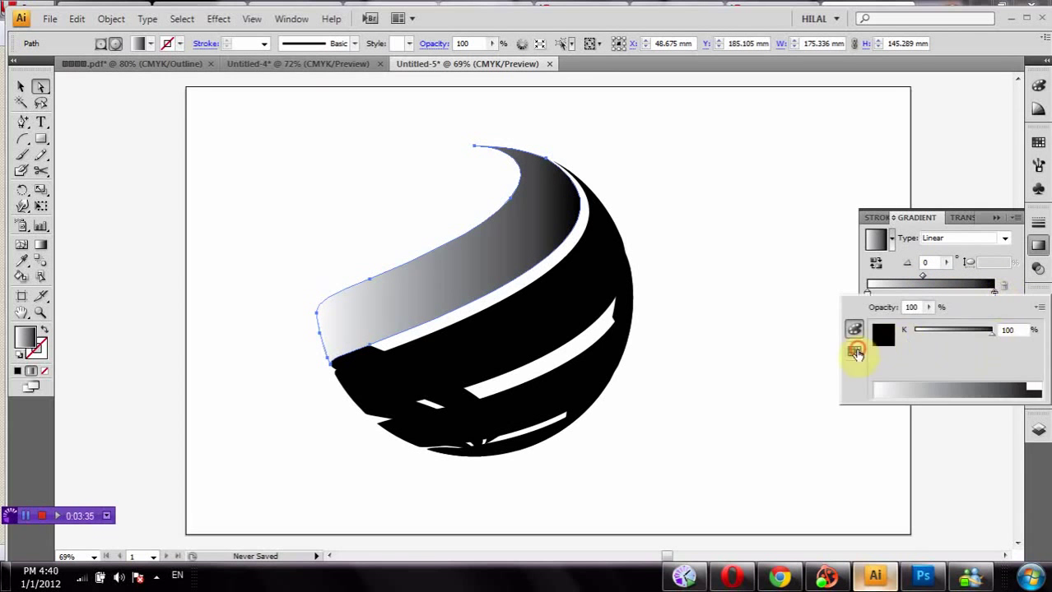
{"action": "left_click", "coordinate": [854, 351]}
{"action": "left_click", "coordinate": [990, 328]}
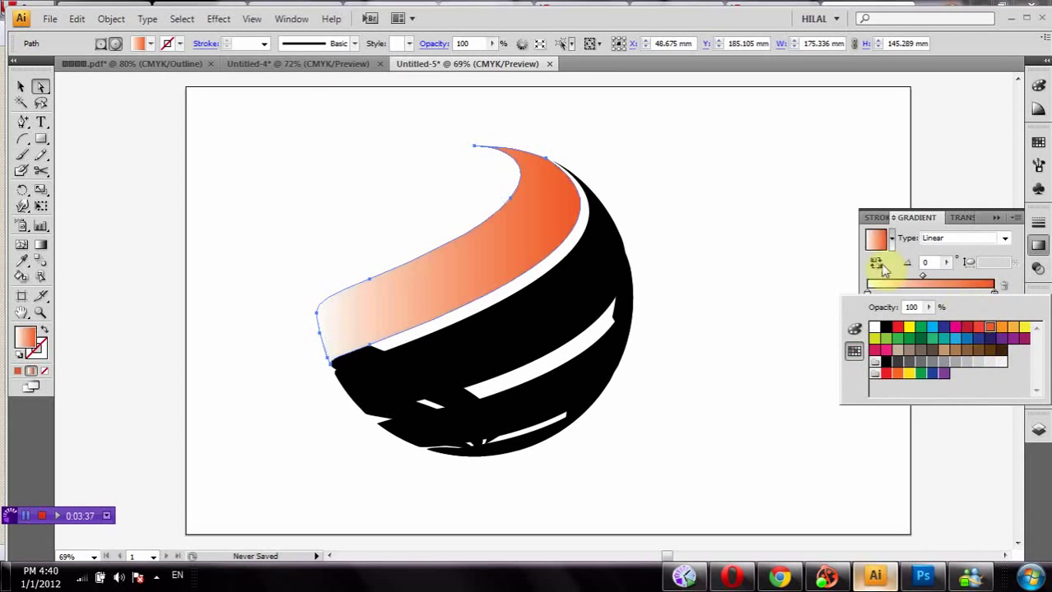
{"action": "left_click", "coordinate": [854, 330]}
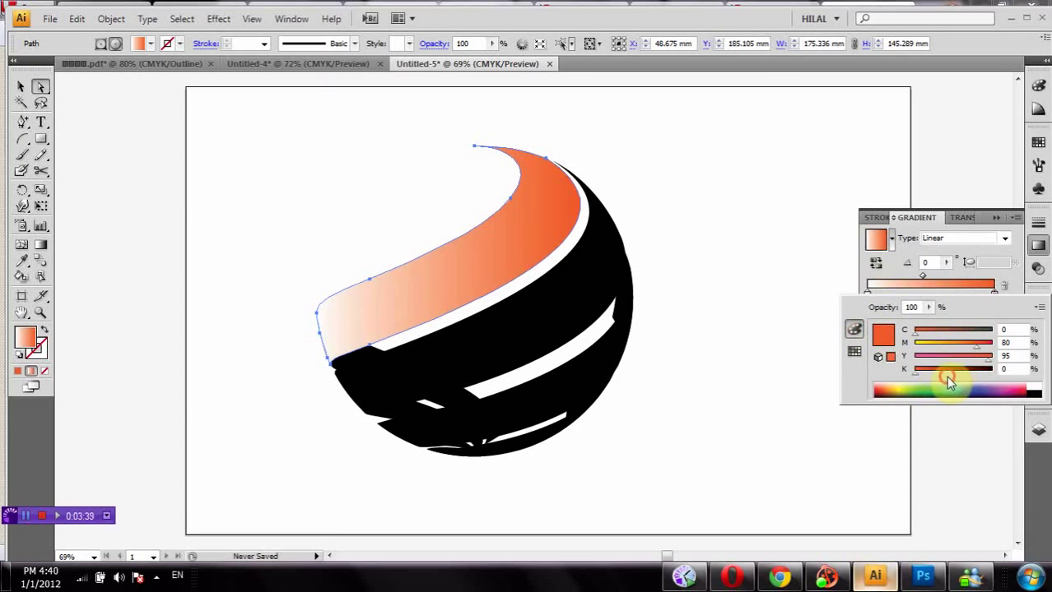
{"action": "left_click_drag", "start_coordinate": [946, 370], "coordinate": [965, 372]}
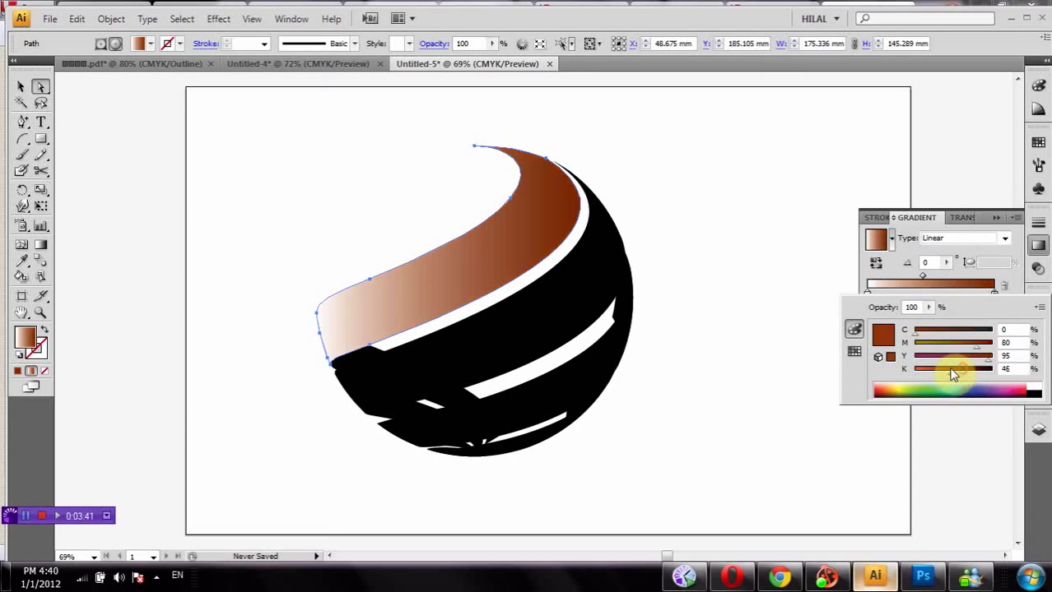
- Set the gradient's left stop to an orange swatch
{"action": "left_click", "coordinate": [869, 296]}
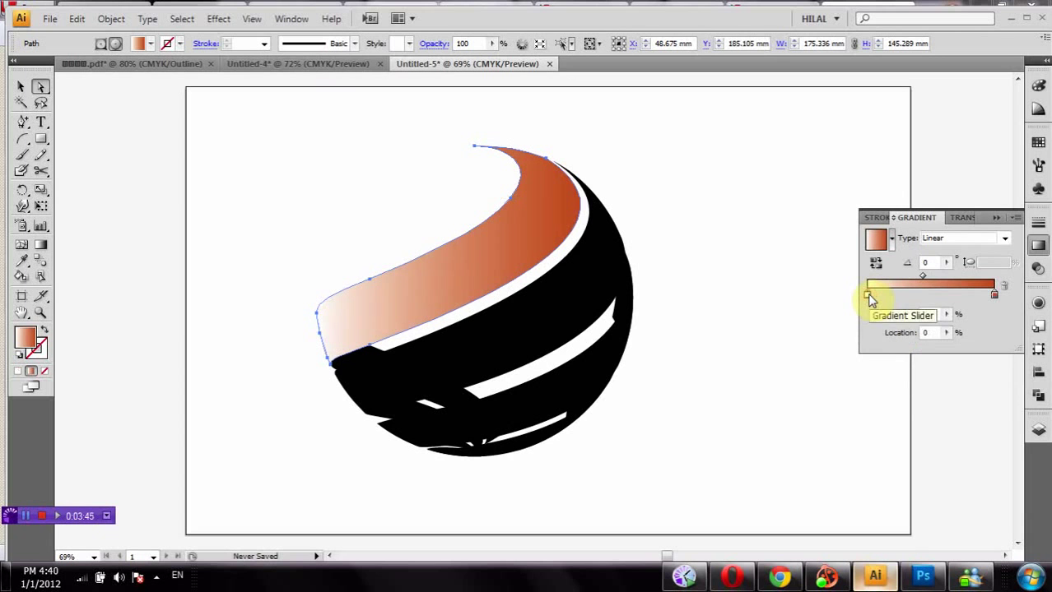
{"action": "double_click", "coordinate": [868, 295]}
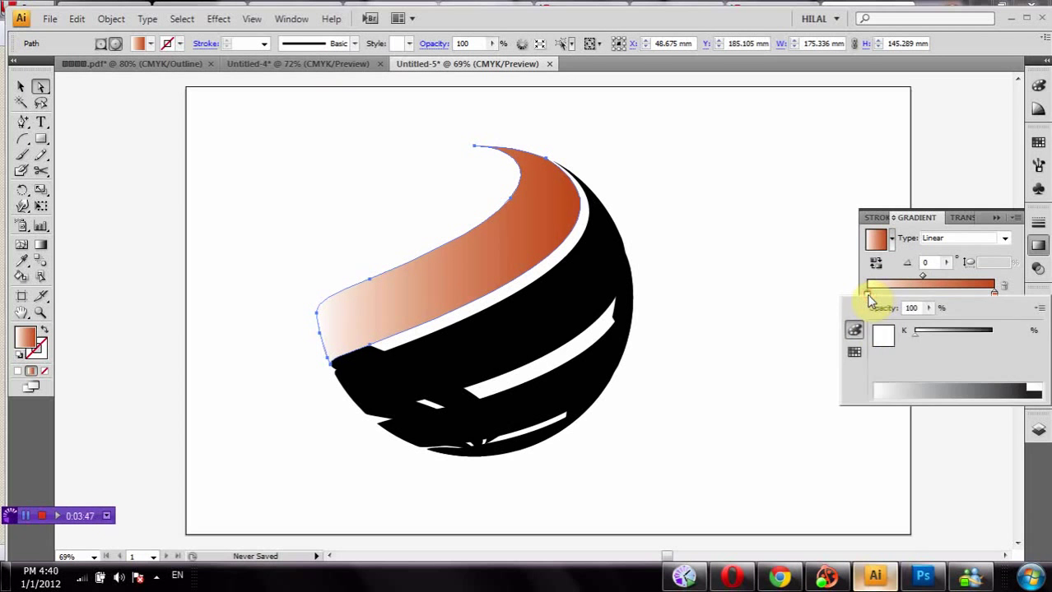
{"action": "left_click", "coordinate": [853, 351]}
{"action": "left_click", "coordinate": [1001, 328]}
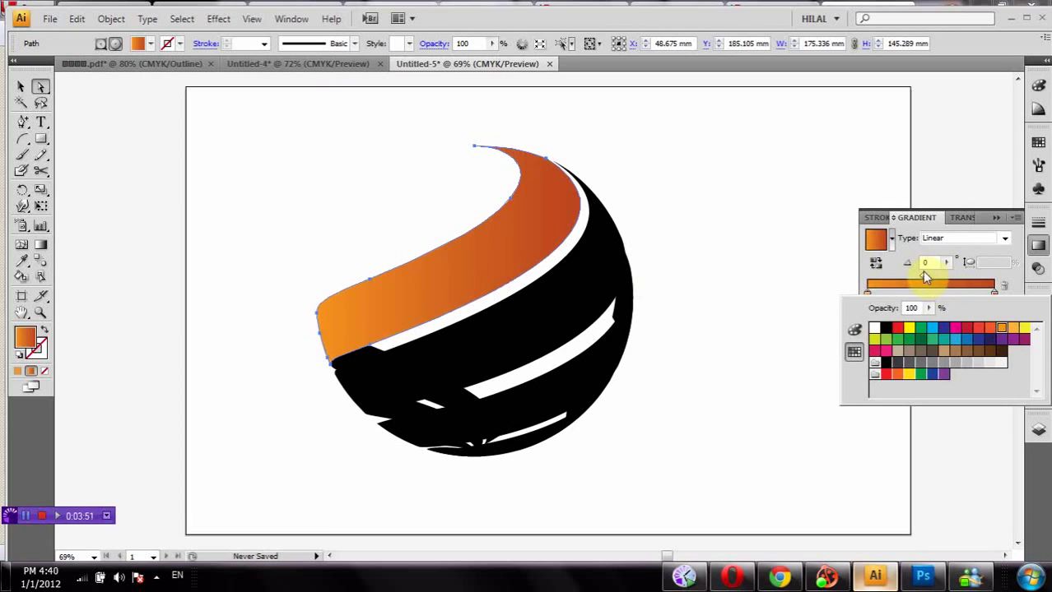
{"action": "left_click", "coordinate": [564, 291]}
{"action": "left_click", "coordinate": [564, 291]}
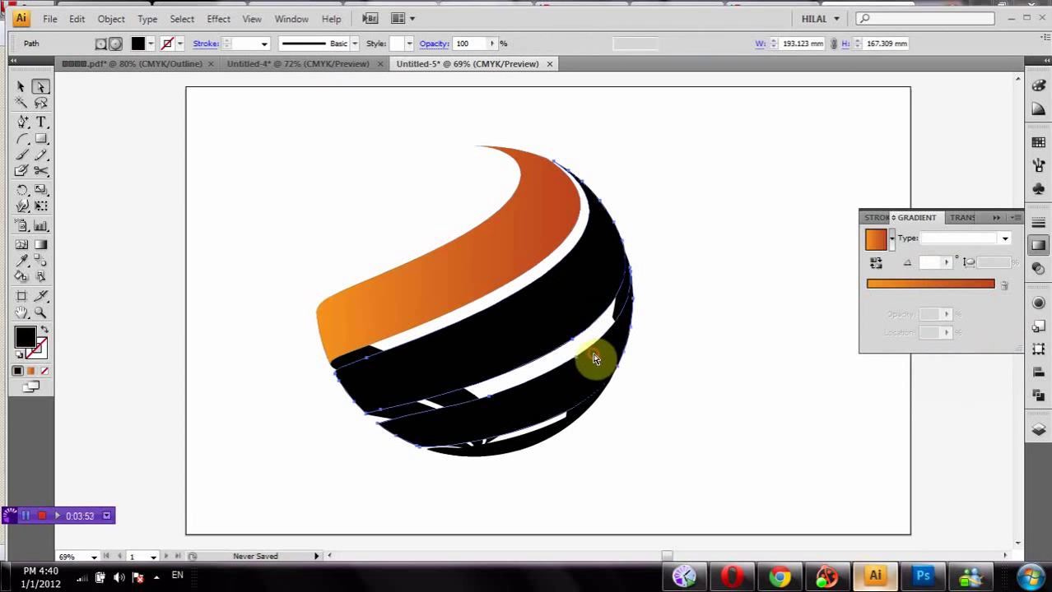
- Give the lower black stripes the top band's orange gradient, reversing one stripe's direction
{"action": "left_click", "coordinate": [539, 444], "text": "shift"}
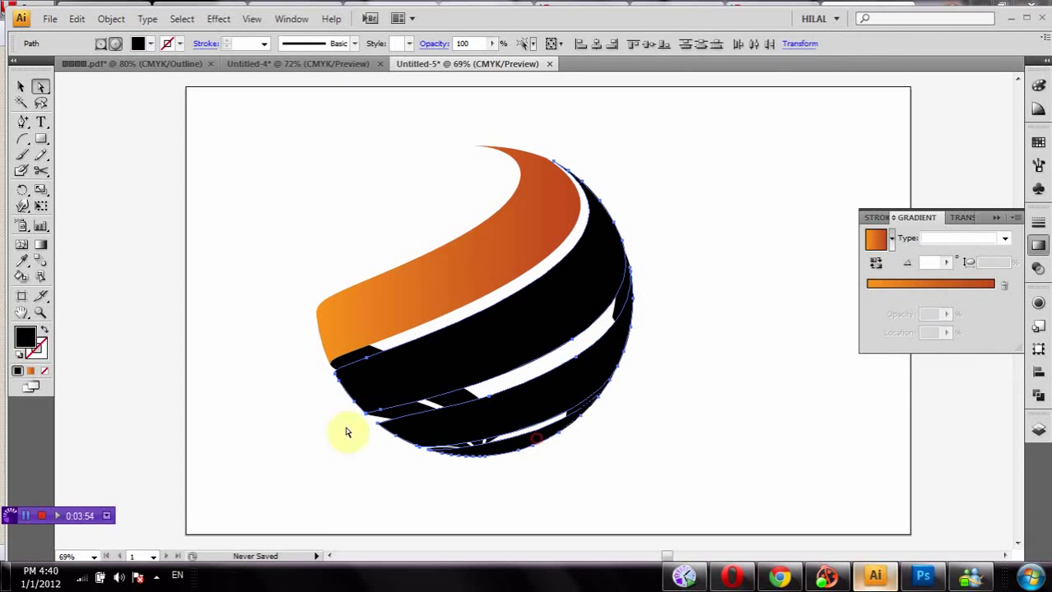
{"action": "left_click", "coordinate": [24, 263]}
{"action": "left_click", "coordinate": [482, 259]}
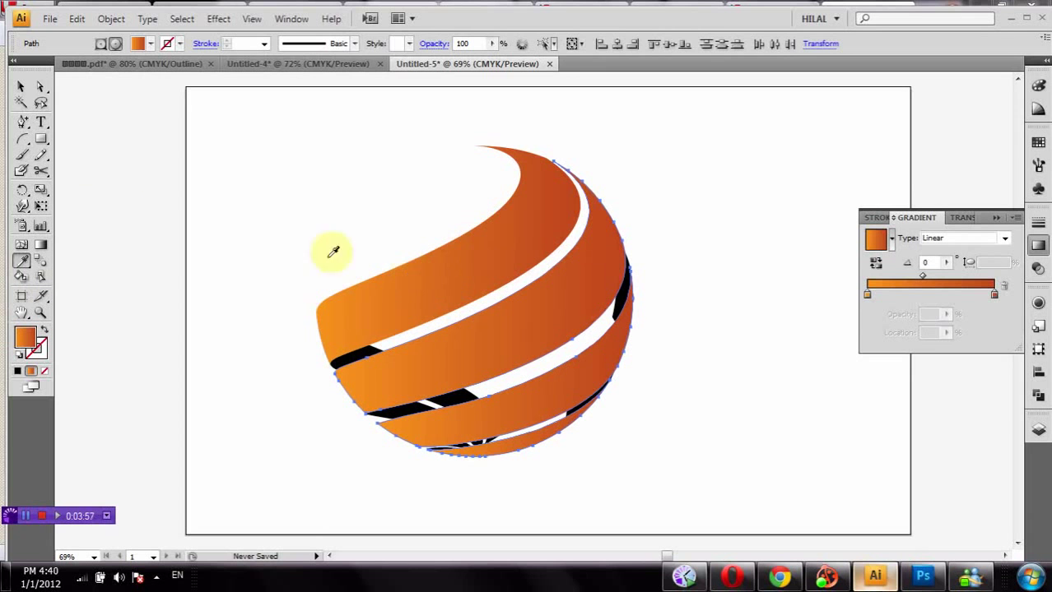
{"action": "left_click", "coordinate": [43, 103]}
{"action": "left_click", "coordinate": [342, 327]}
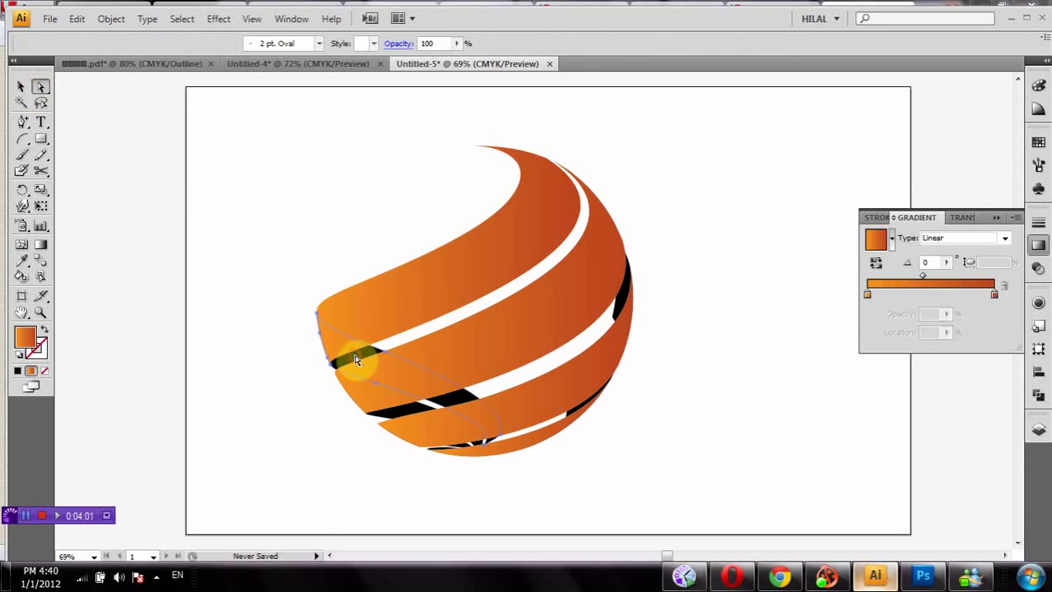
{"action": "left_click_drag", "start_coordinate": [356, 360], "coordinate": [385, 420]}
{"action": "mouse_move", "coordinate": [437, 448]}
{"action": "left_mouse_down"}
{"action": "mouse_move", "coordinate": [442, 457]}
{"action": "mouse_move", "coordinate": [488, 453]}
{"action": "left_mouse_up"}
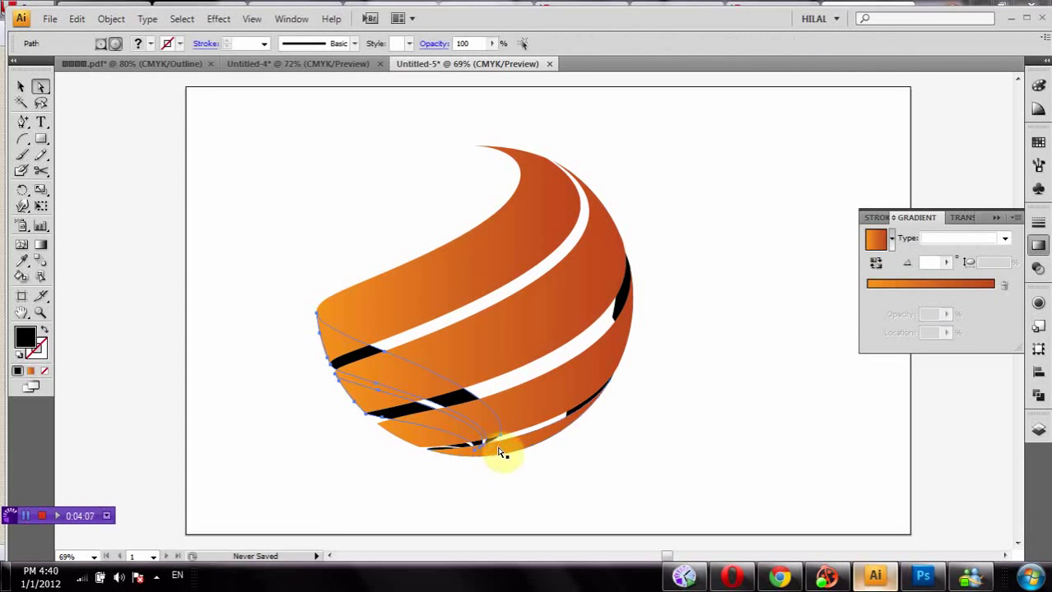
{"action": "left_click", "coordinate": [920, 284]}
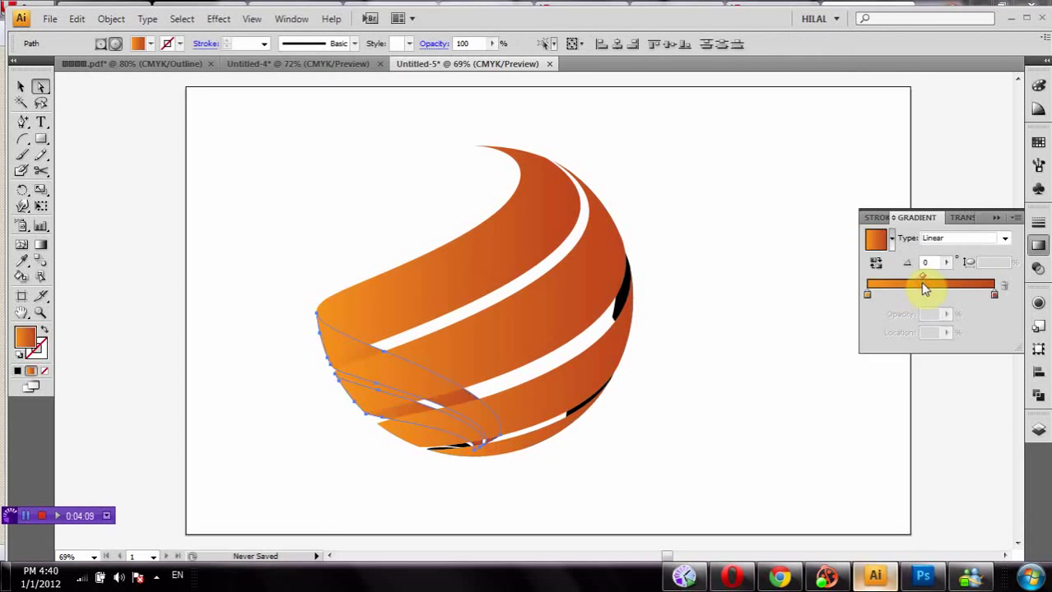
{"action": "left_click", "coordinate": [876, 262]}
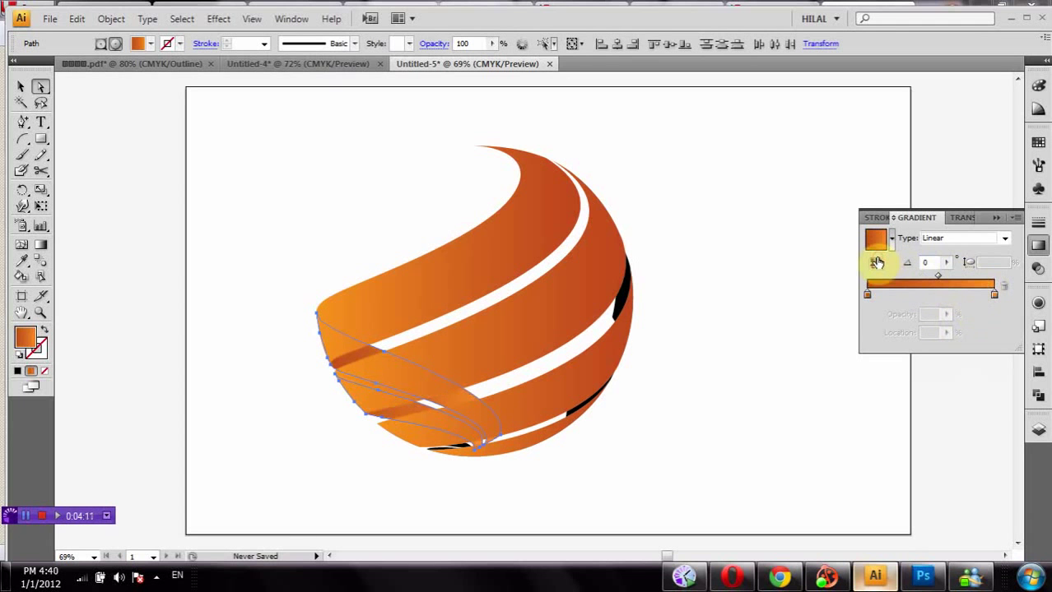
- Apply the reversed orange gradient to the narrow black path on the right edge
{"action": "left_click", "coordinate": [621, 296]}
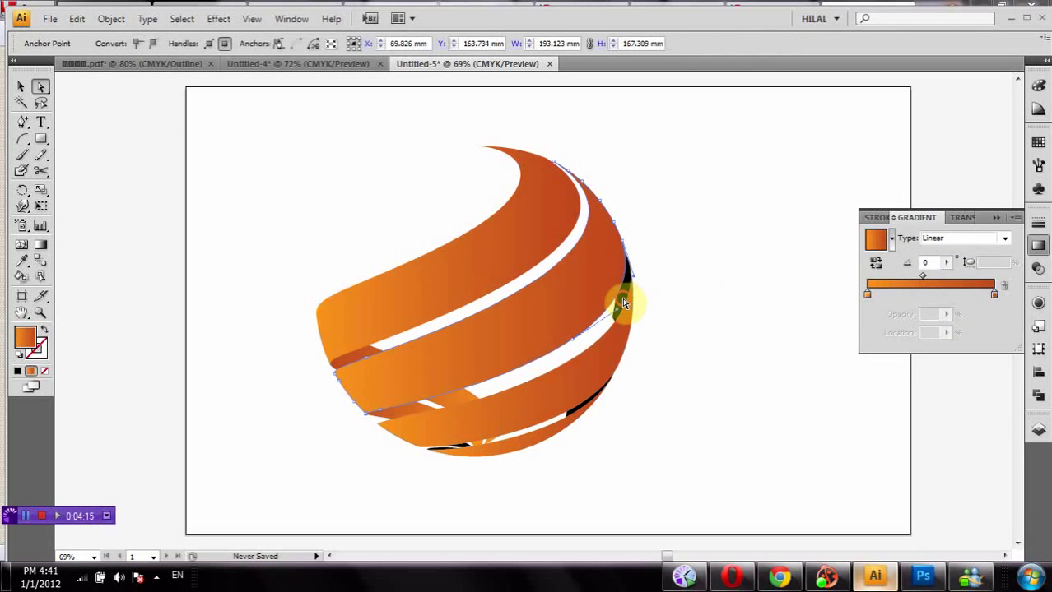
{"action": "left_click", "coordinate": [570, 411]}
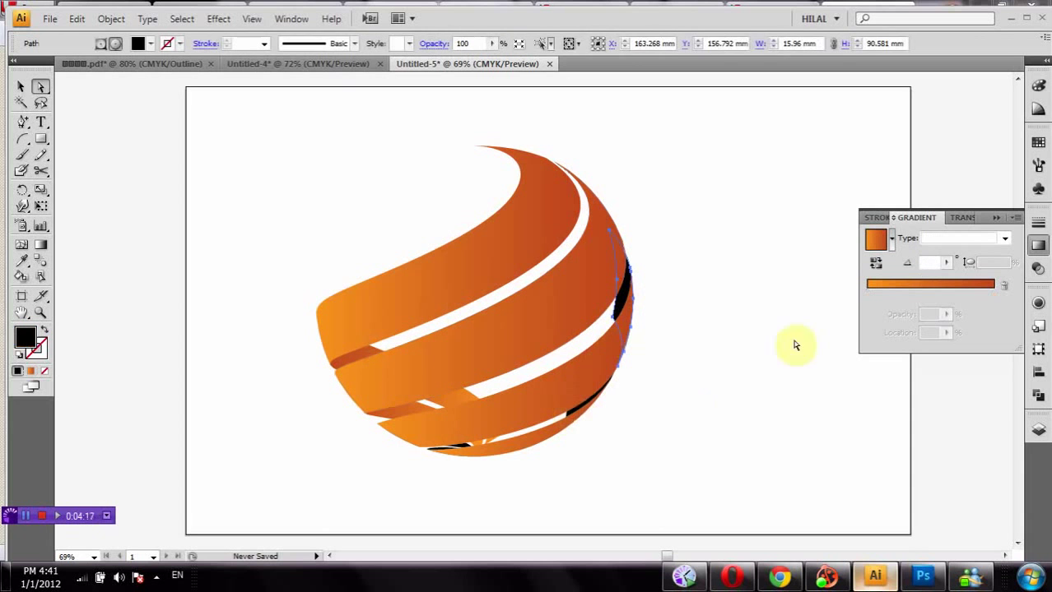
{"action": "left_click", "coordinate": [915, 284]}
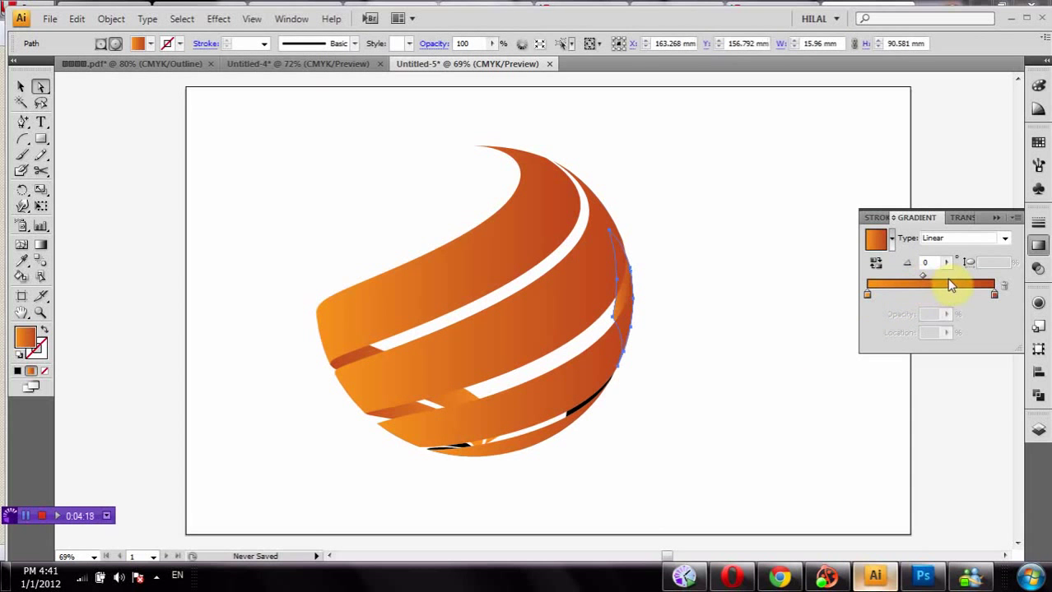
{"action": "left_click", "coordinate": [878, 265]}
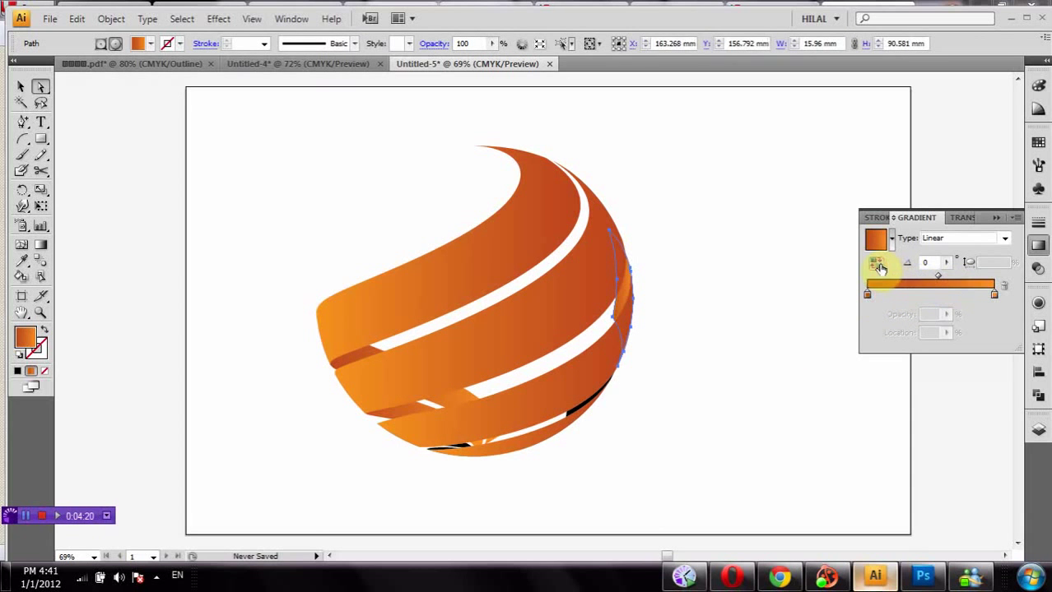
{"action": "left_click", "coordinate": [741, 303]}
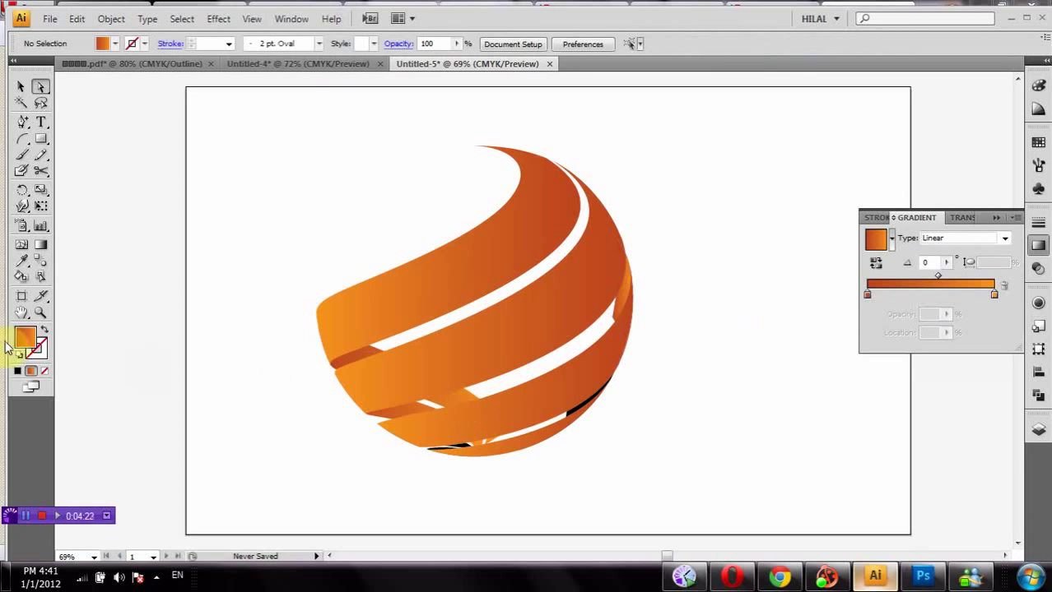
- Zoom into the sphere's bottom and copy the orange gradient onto the black sliver there
{"action": "left_click", "coordinate": [40, 313]}
{"action": "left_click_drag", "start_coordinate": [353, 400], "coordinate": [601, 479]}
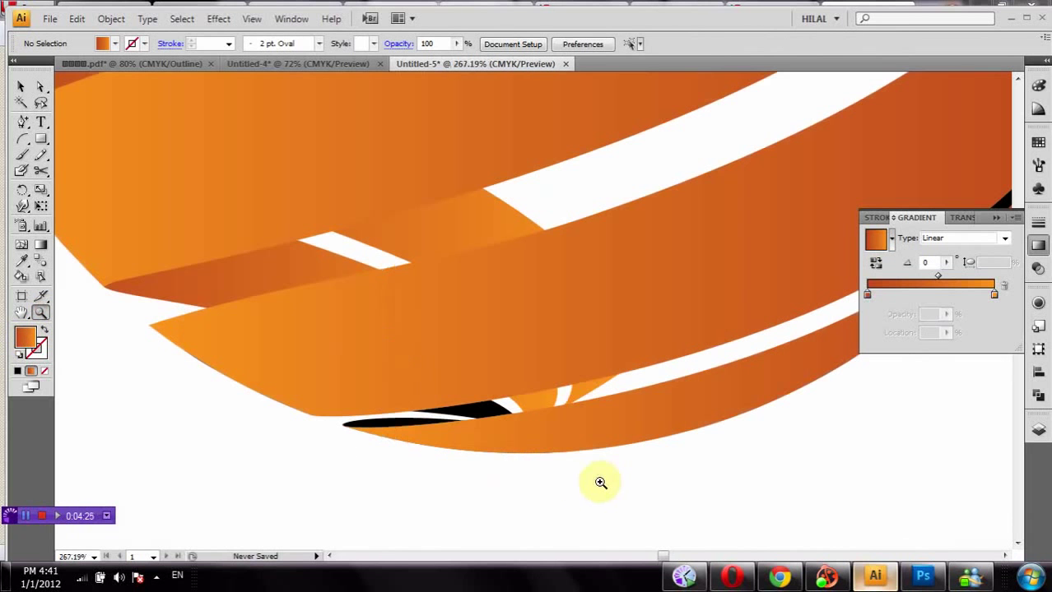
{"action": "left_click", "coordinate": [40, 86]}
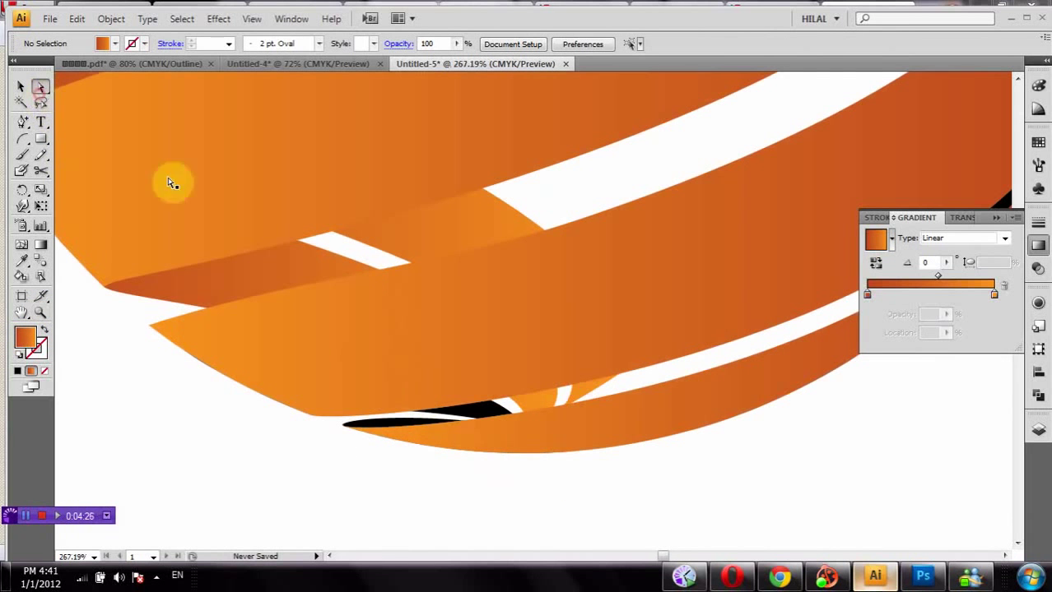
{"action": "left_click", "coordinate": [471, 411]}
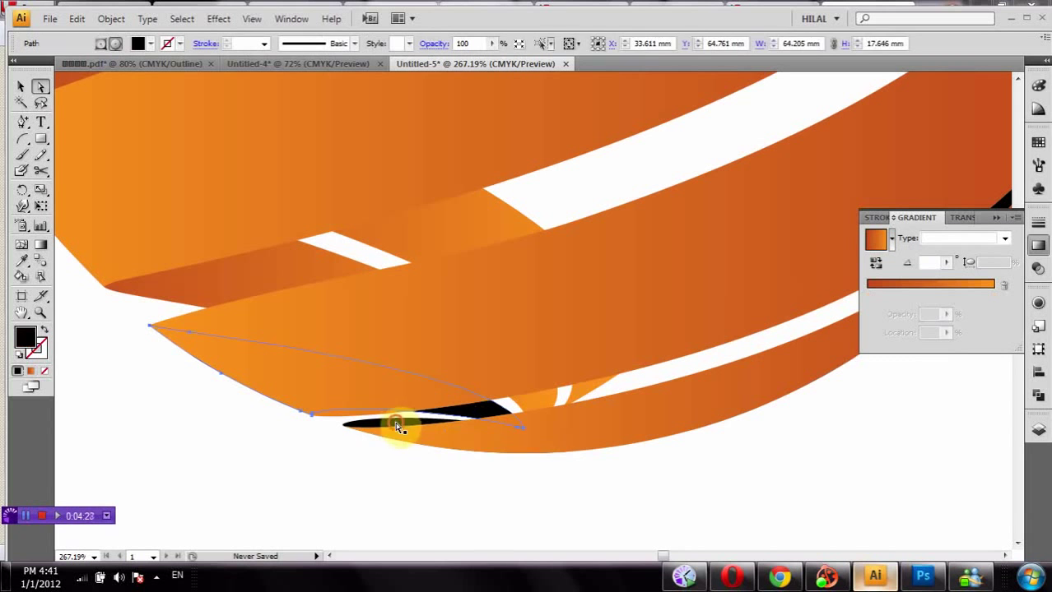
{"action": "left_click", "coordinate": [22, 262]}
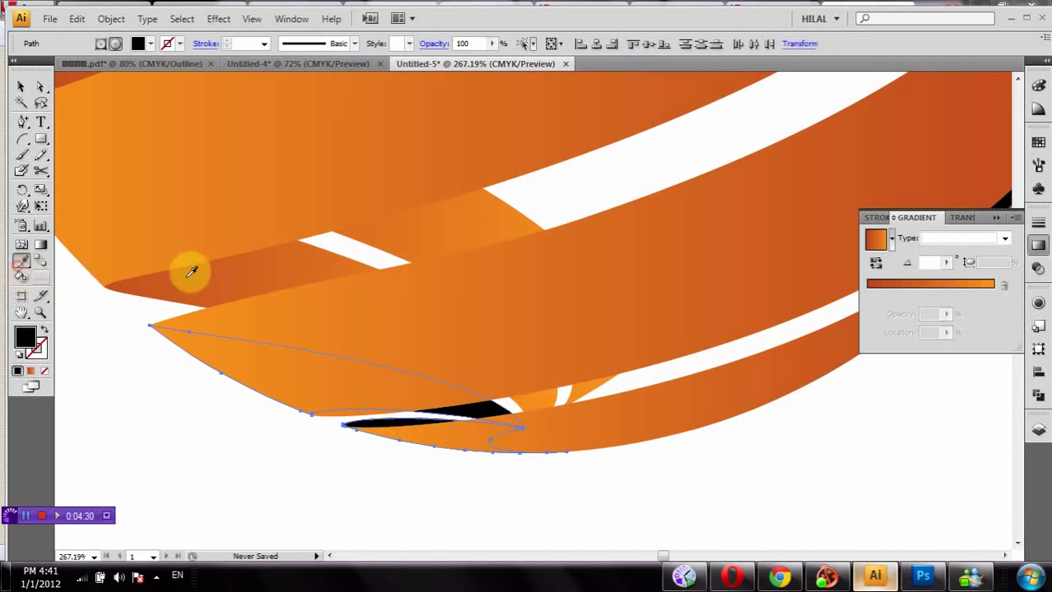
{"action": "left_click", "coordinate": [216, 281]}
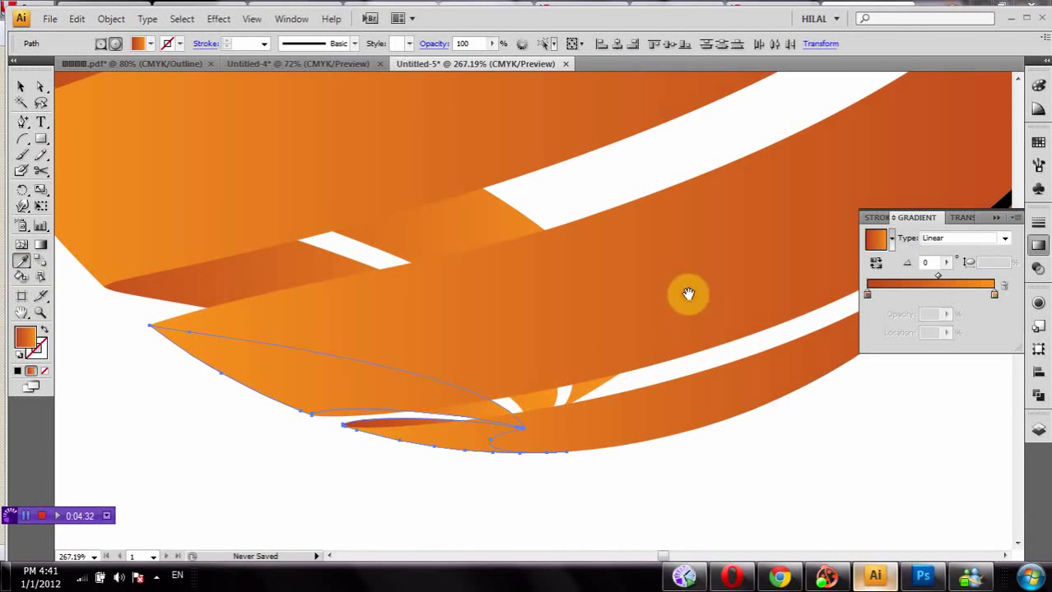
- Give the group holding the last black wedge the orange linear gradient and fit the artboard
{"action": "left_click_drag", "start_coordinate": [686, 294], "coordinate": [300, 366]}
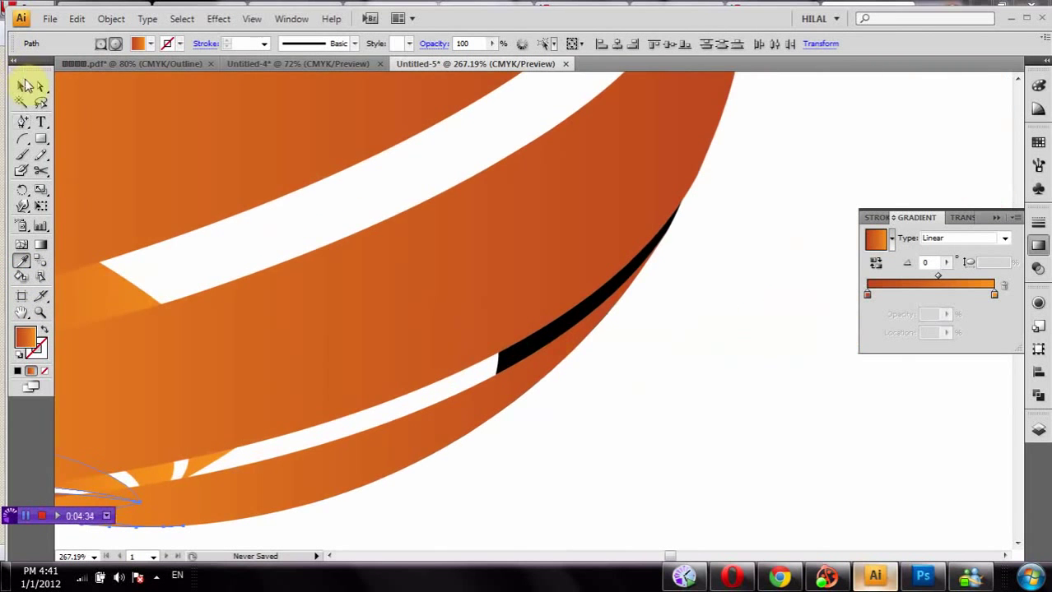
{"action": "left_click", "coordinate": [23, 85]}
{"action": "left_click", "coordinate": [535, 351]}
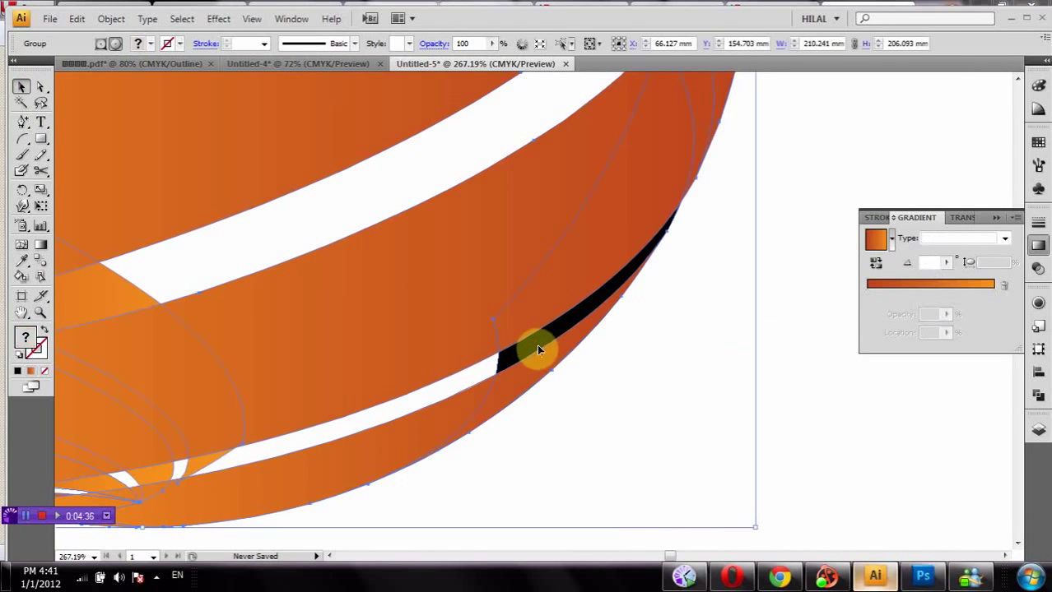
{"action": "left_click", "coordinate": [955, 284]}
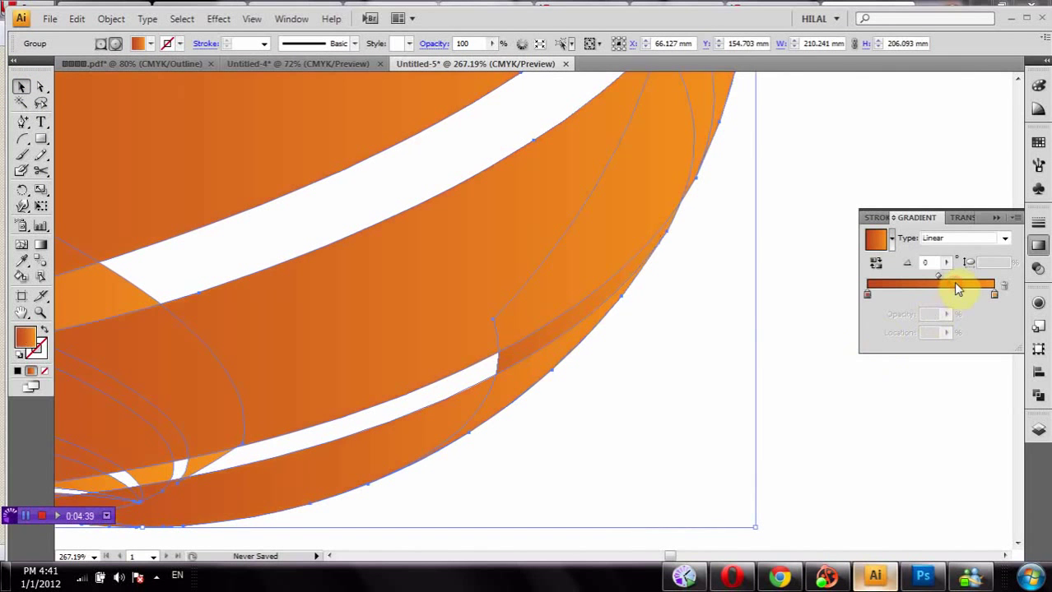
{"action": "double_click", "coordinate": [22, 313]}
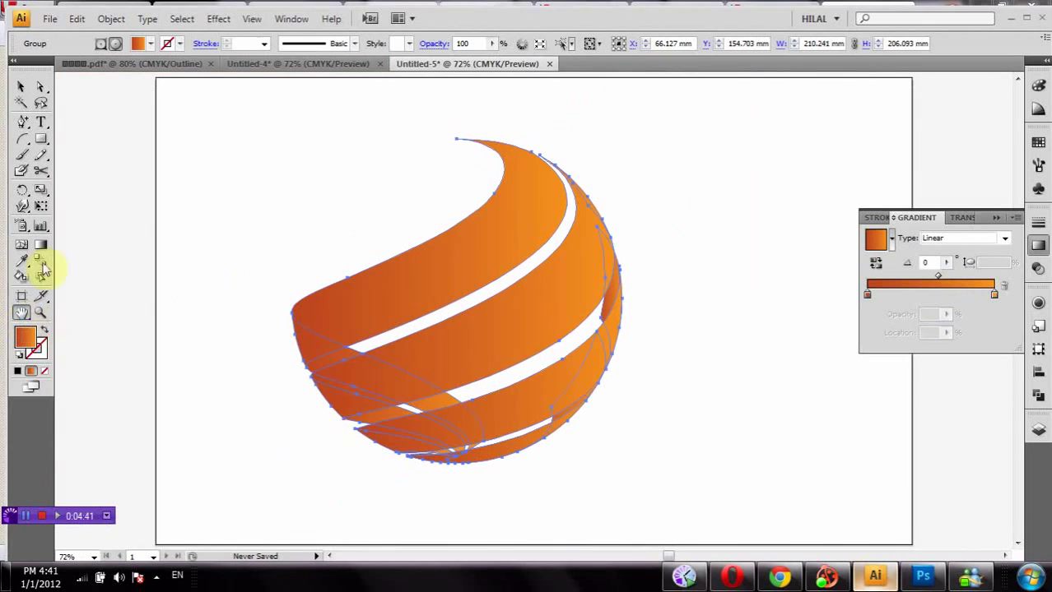
{"action": "left_click", "coordinate": [21, 102]}
{"action": "left_click", "coordinate": [165, 105]}
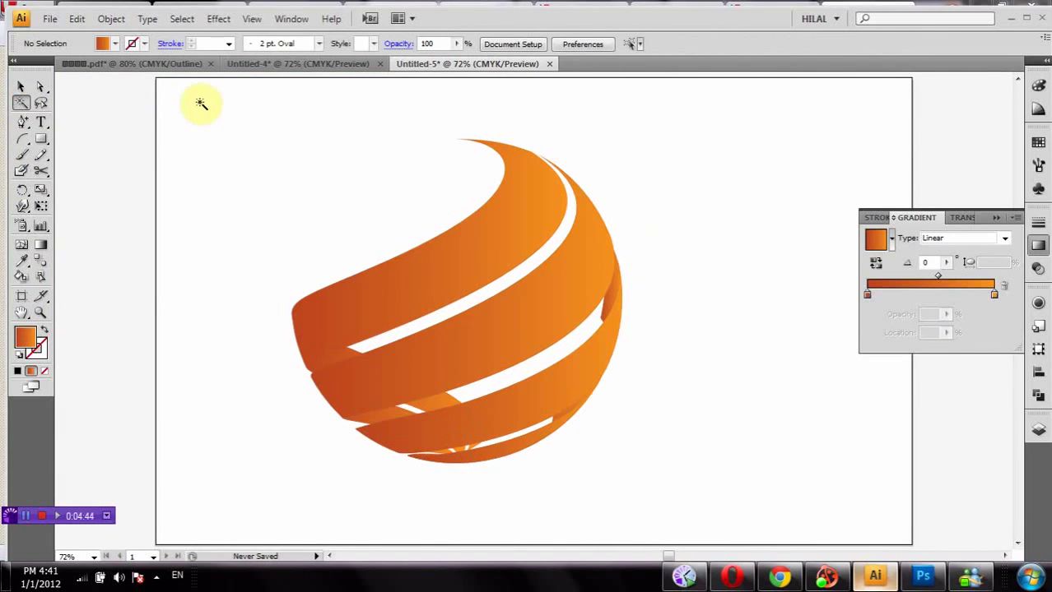
- Draw a closed Pen path filling the sphere's upper-left cap, curving its edge along the white stripe
{"action": "scroll", "coordinate": [187, 112], "scroll_direction": "up", "scroll_amount": 1}
{"action": "left_click", "coordinate": [41, 139]}
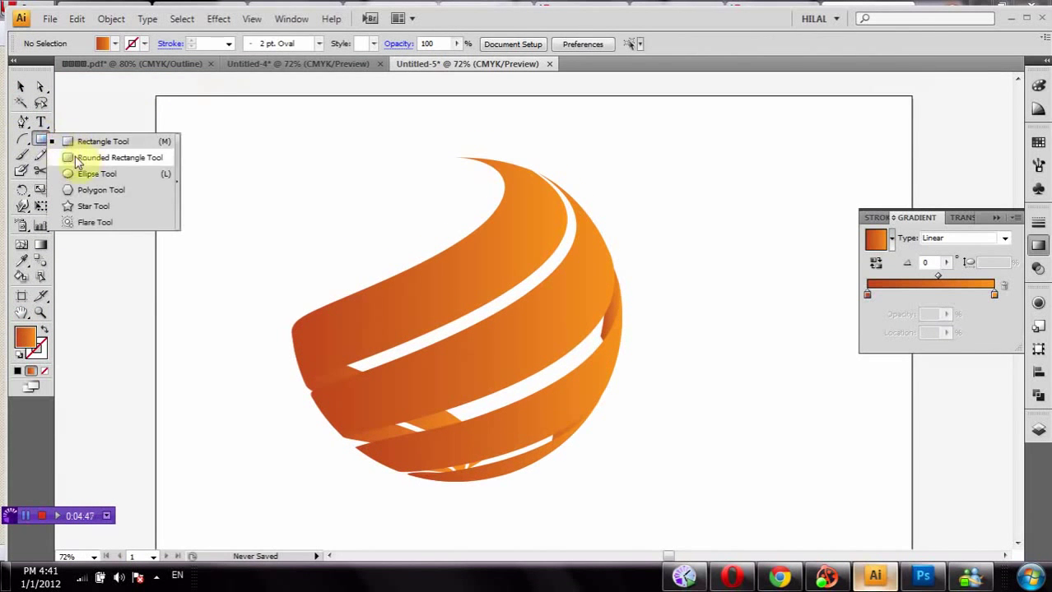
{"action": "left_click", "coordinate": [76, 159]}
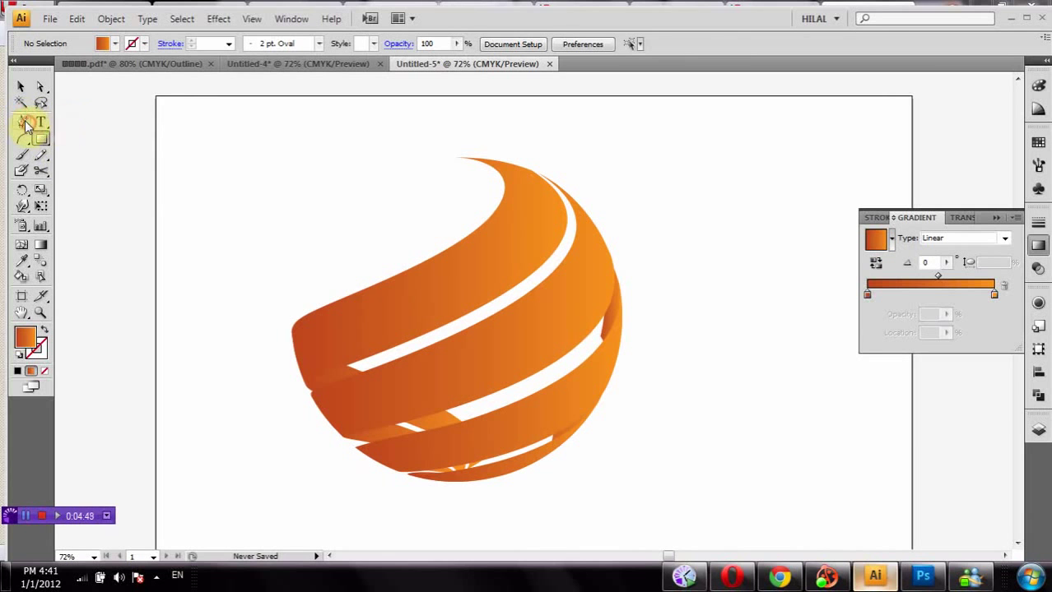
{"action": "left_click", "coordinate": [26, 124]}
{"action": "left_click", "coordinate": [59, 121]}
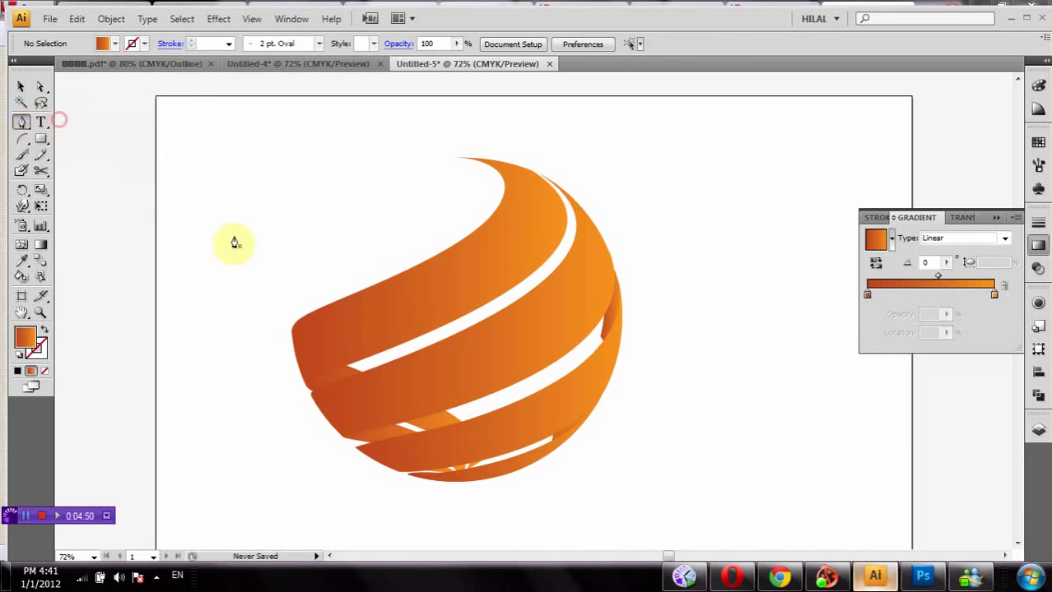
{"action": "left_click", "coordinate": [441, 161]}
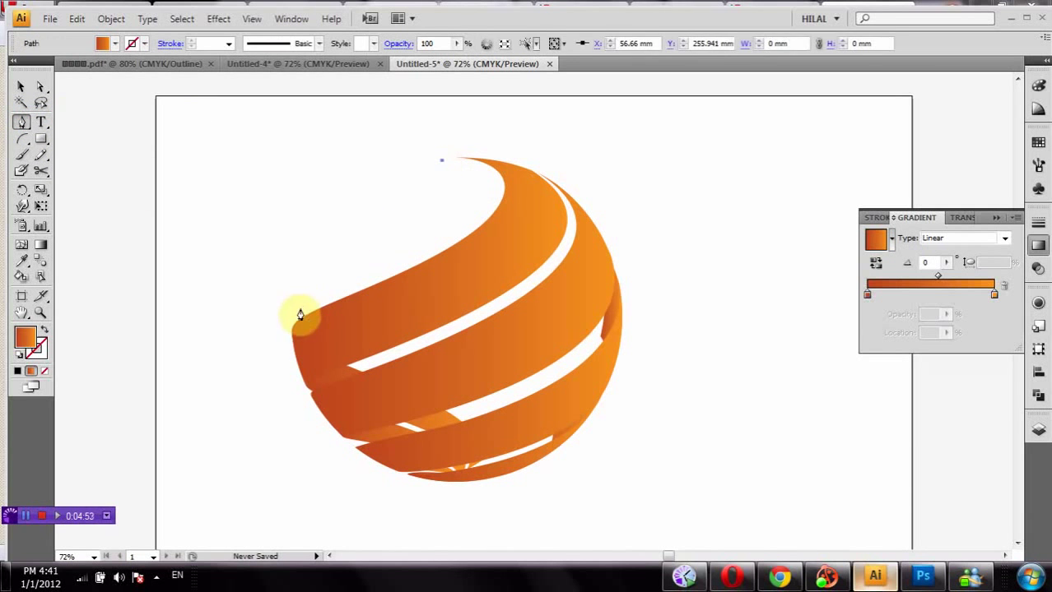
{"action": "mouse_move", "coordinate": [294, 313]}
{"action": "left_mouse_down"}
{"action": "mouse_move", "coordinate": [257, 449]}
{"action": "mouse_move", "coordinate": [275, 459]}
{"action": "left_mouse_up"}
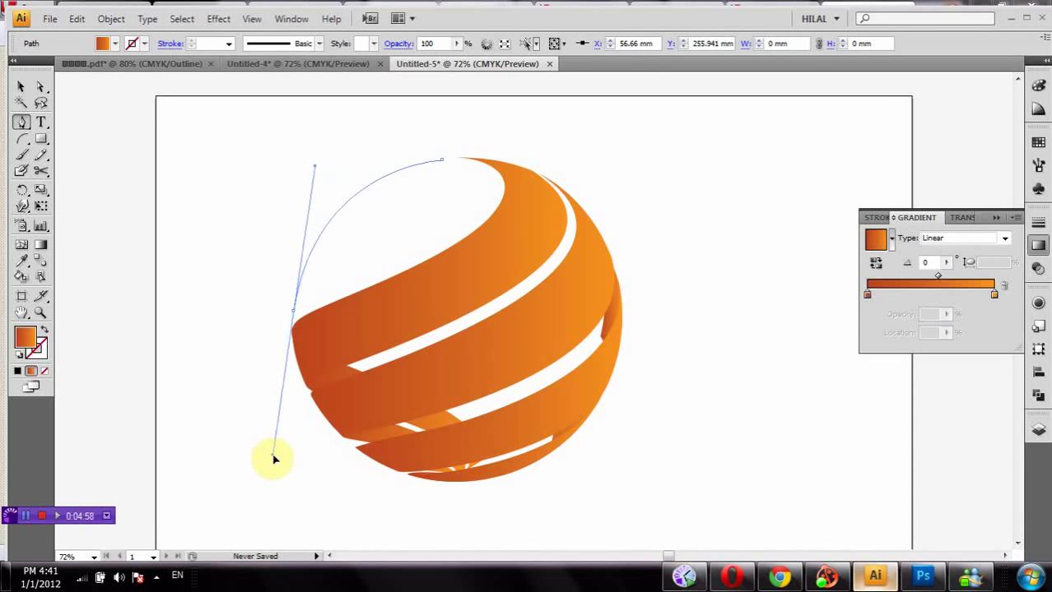
{"action": "left_click", "coordinate": [294, 312]}
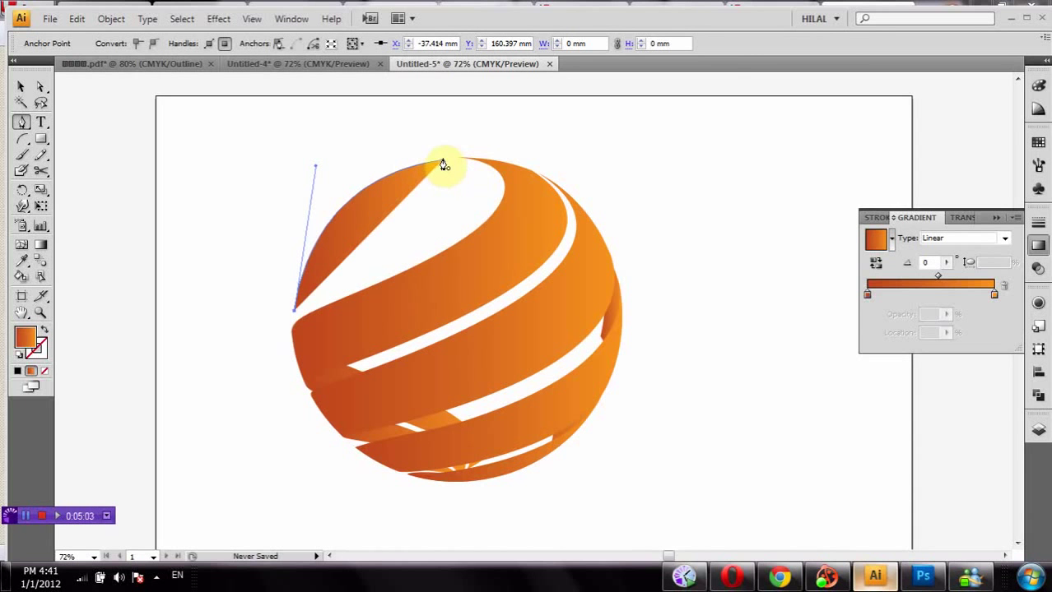
{"action": "mouse_move", "coordinate": [442, 163]}
{"action": "left_mouse_down"}
{"action": "mouse_move", "coordinate": [335, 184]}
{"action": "mouse_move", "coordinate": [287, 151]}
{"action": "left_mouse_up"}
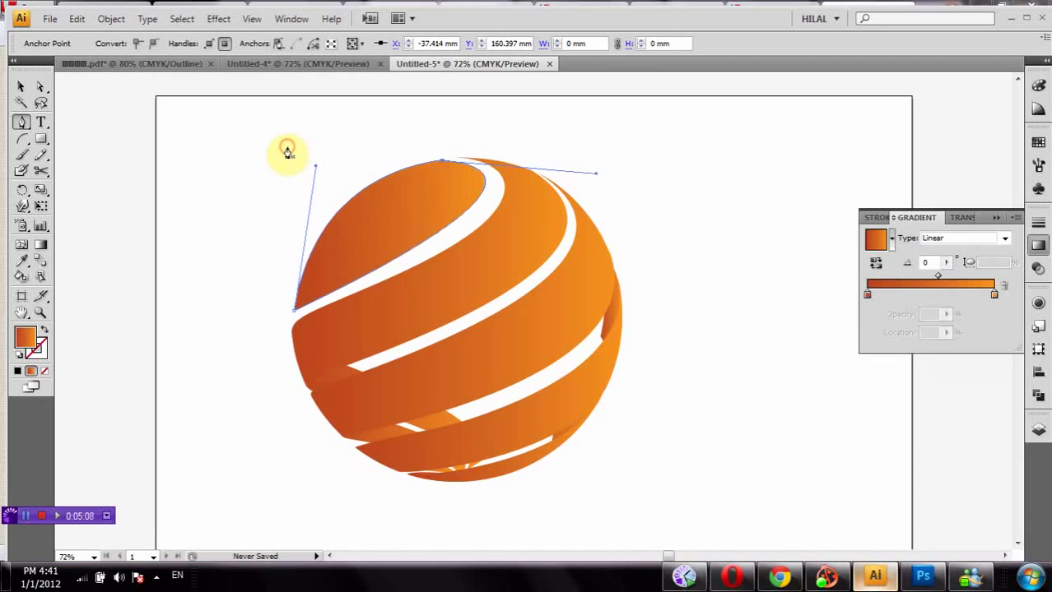
{"action": "left_click", "coordinate": [40, 86]}
{"action": "mouse_move", "coordinate": [594, 175]}
{"action": "left_mouse_down"}
{"action": "mouse_move", "coordinate": [610, 172]}
{"action": "mouse_move", "coordinate": [605, 181]}
{"action": "left_mouse_up"}
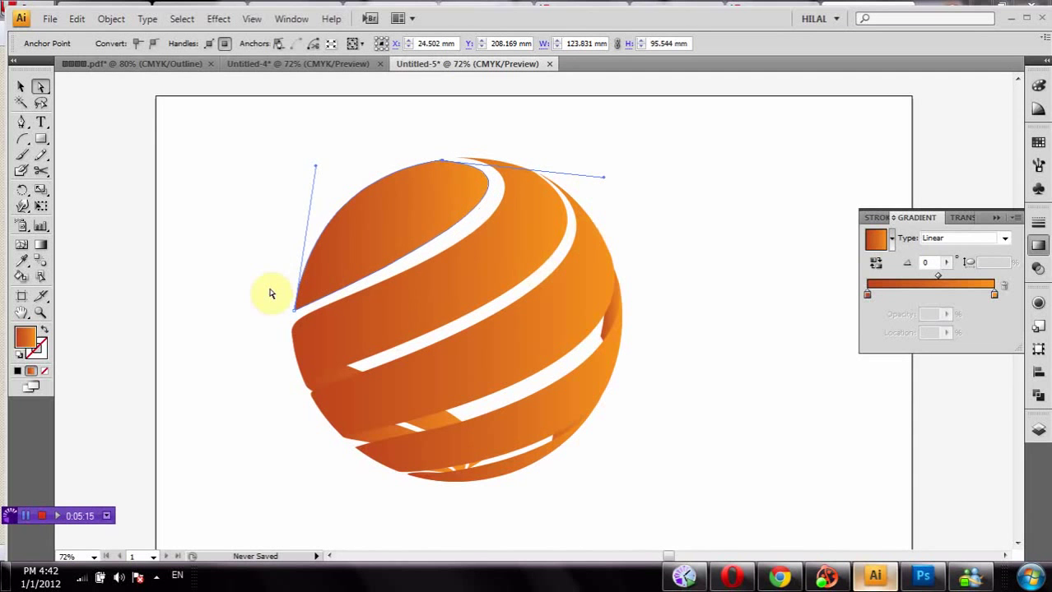
{"action": "left_click", "coordinate": [240, 269]}
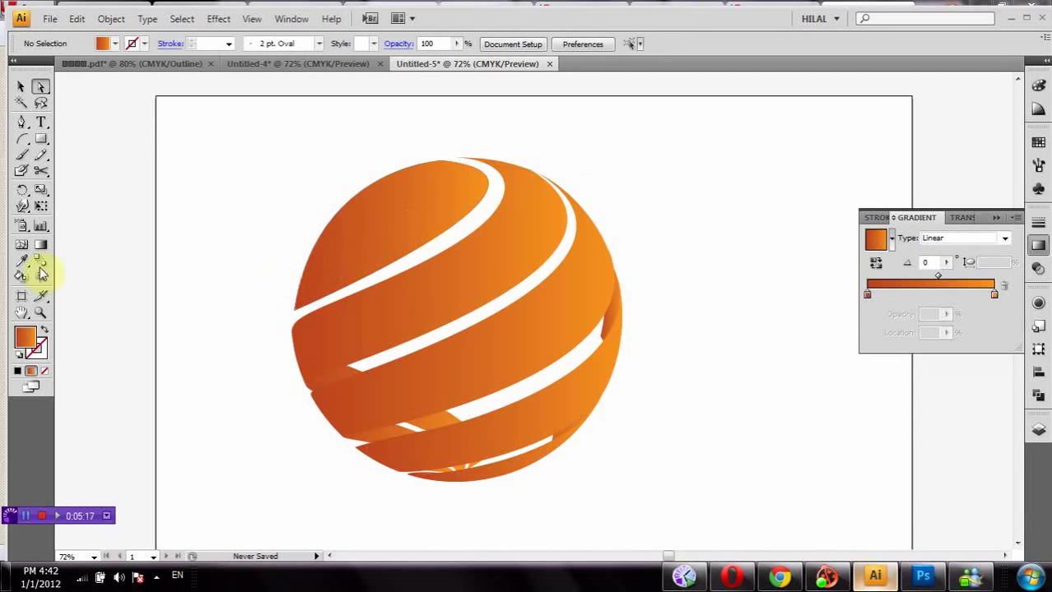
- Zoom in on the sphere's top and drag the top anchor's long handle to reshape the curve
{"action": "left_click", "coordinate": [40, 313]}
{"action": "left_click_drag", "start_coordinate": [388, 127], "coordinate": [574, 196]}
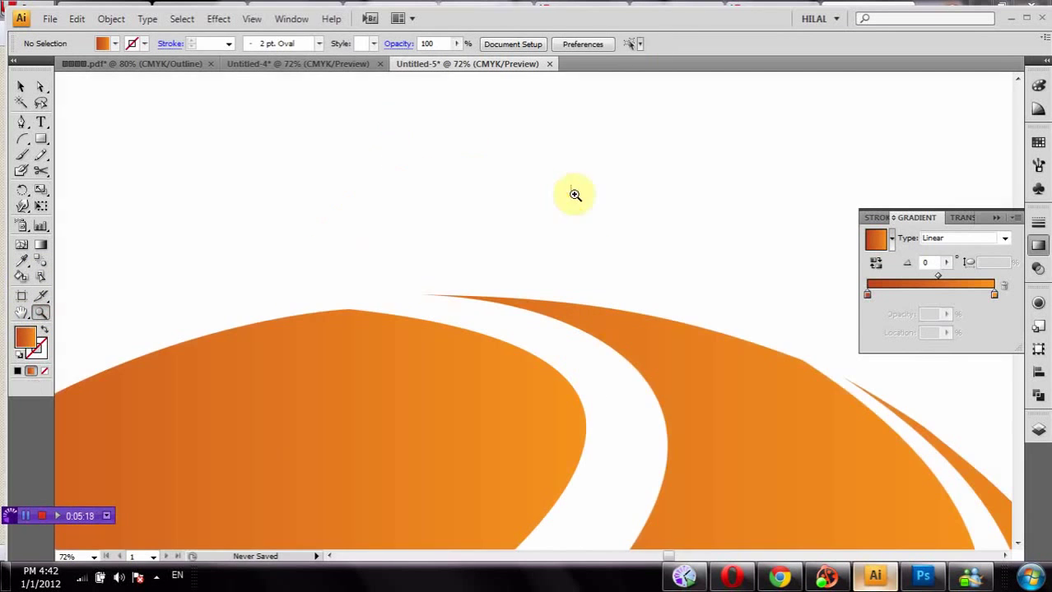
{"action": "left_click", "coordinate": [39, 87]}
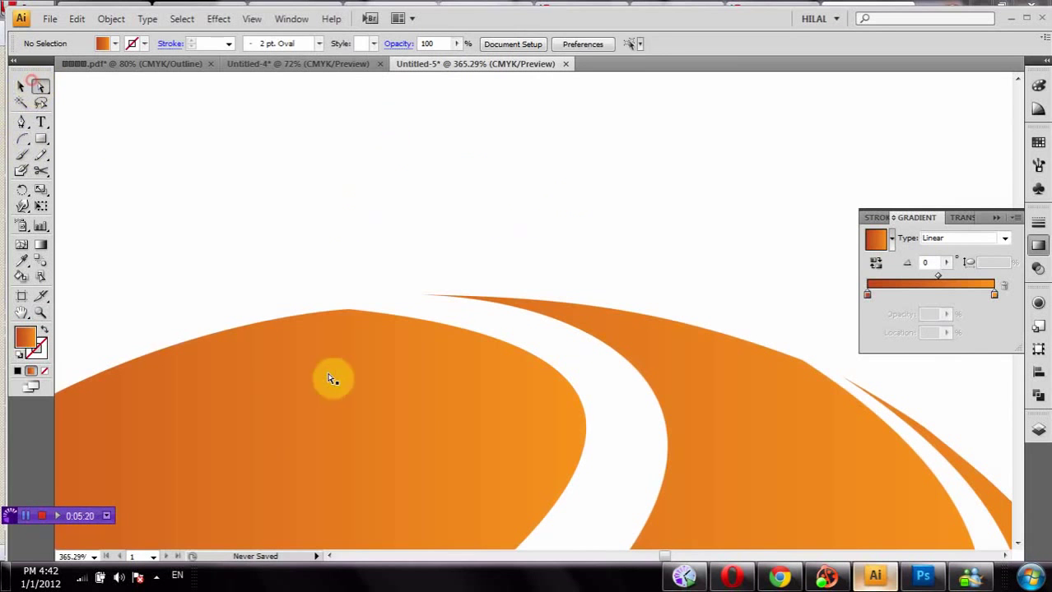
{"action": "left_click", "coordinate": [346, 314]}
{"action": "left_click", "coordinate": [349, 311]}
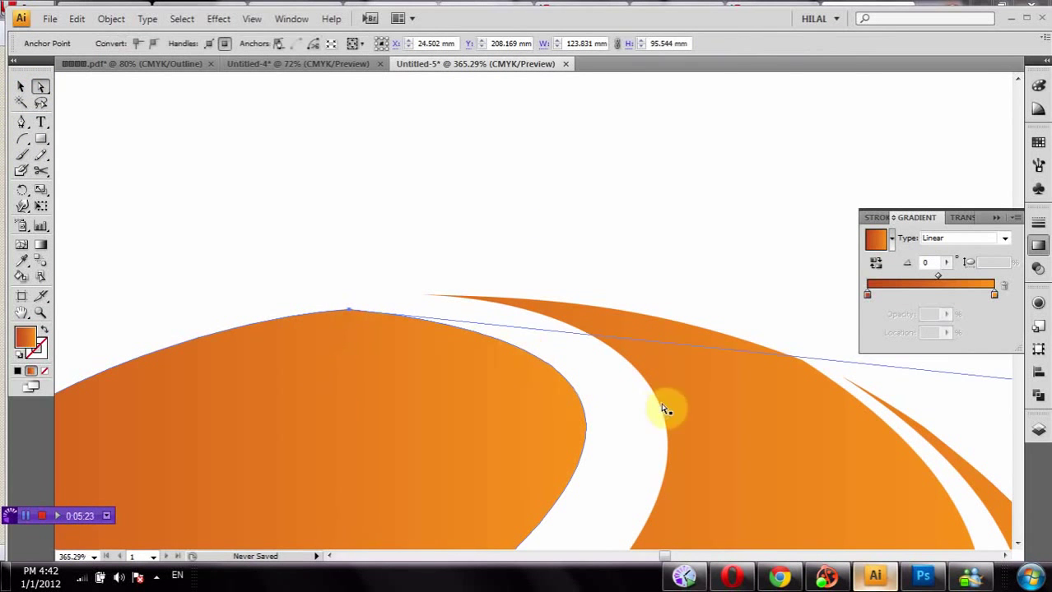
{"action": "mouse_move", "coordinate": [790, 429]}
{"action": "left_mouse_down"}
{"action": "mouse_move", "coordinate": [616, 476]}
{"action": "mouse_move", "coordinate": [544, 458]}
{"action": "left_mouse_up"}
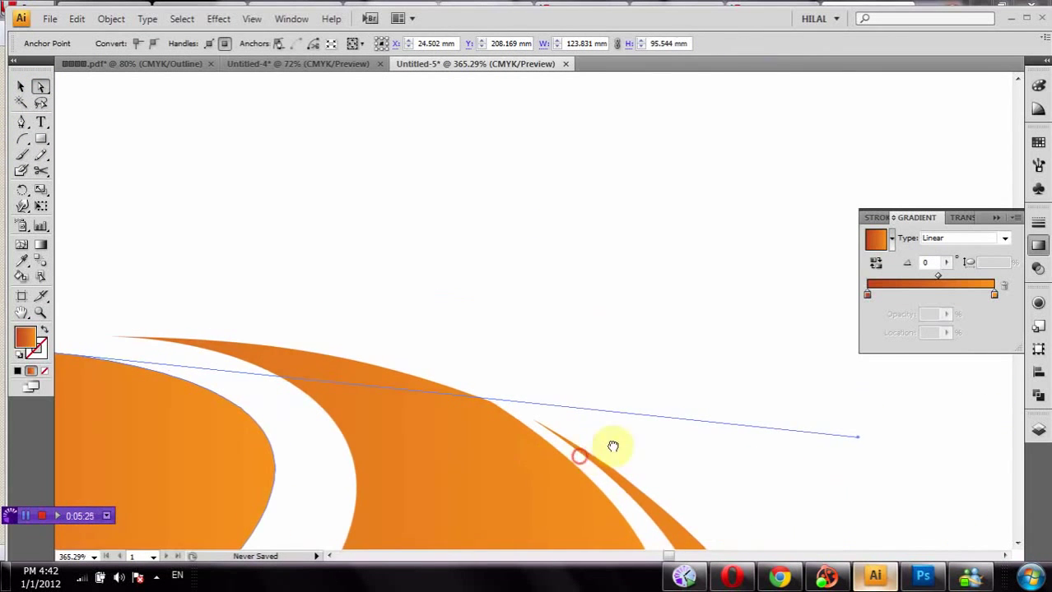
{"action": "left_click_drag", "start_coordinate": [610, 441], "coordinate": [912, 451]}
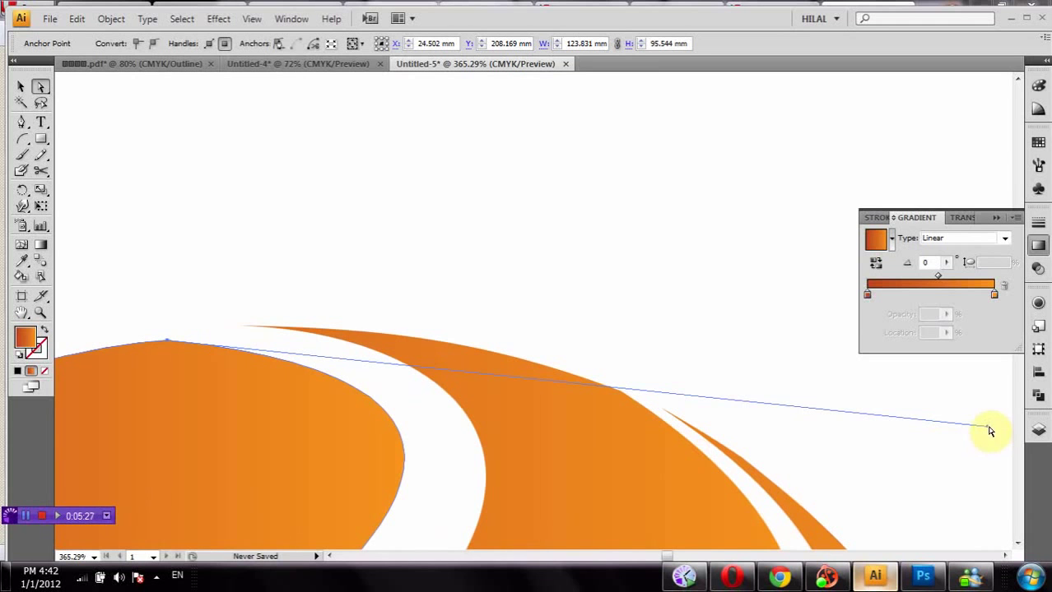
{"action": "left_click_drag", "start_coordinate": [990, 429], "coordinate": [1002, 411]}
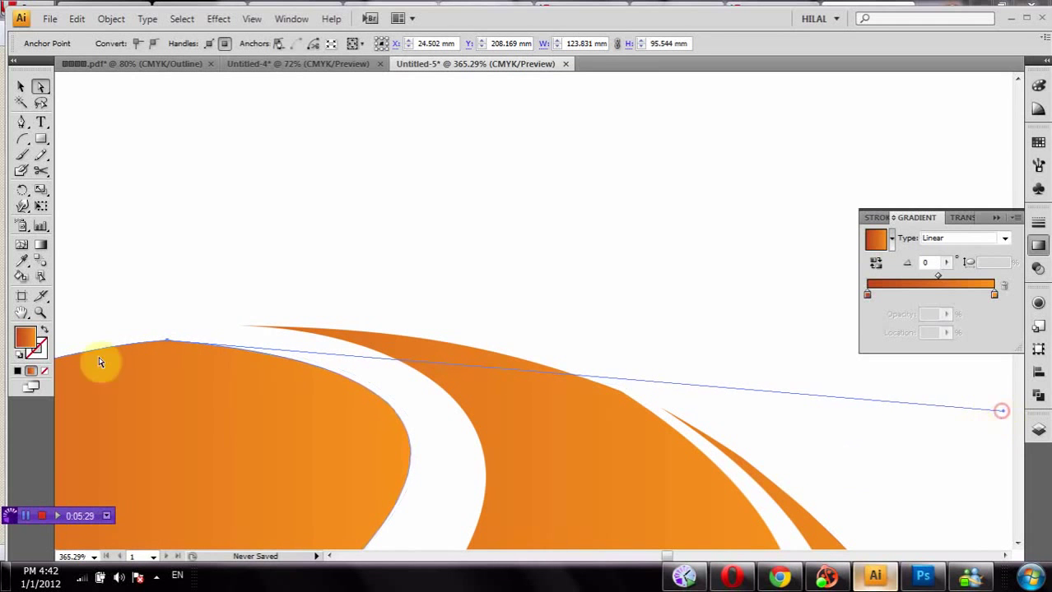
- Convert the top anchor and pull its handles out into a long smooth arc
{"action": "left_click_drag", "start_coordinate": [21, 124], "coordinate": [83, 181]}
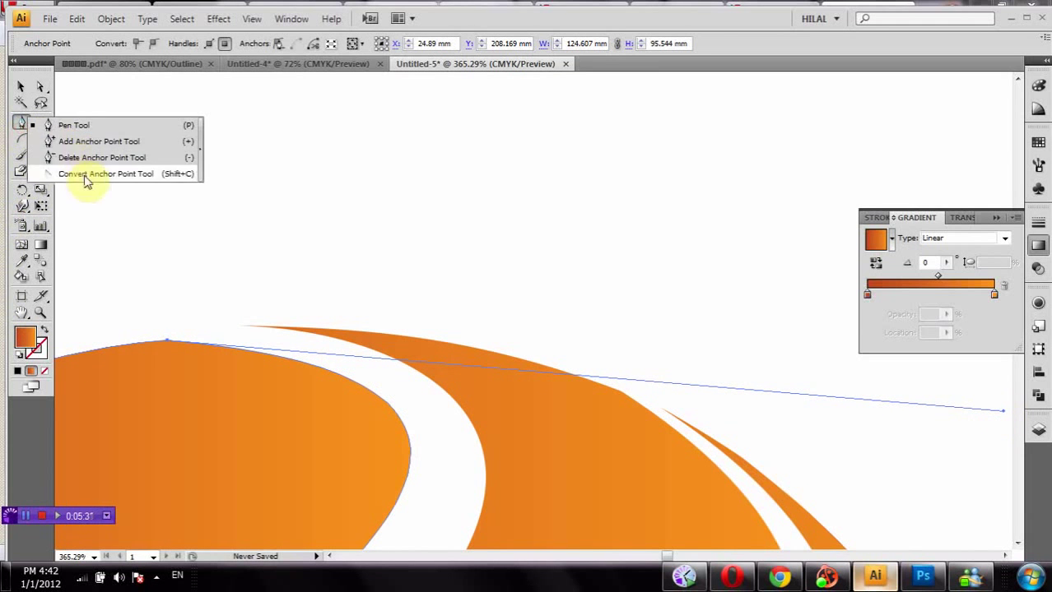
{"action": "left_click", "coordinate": [166, 340]}
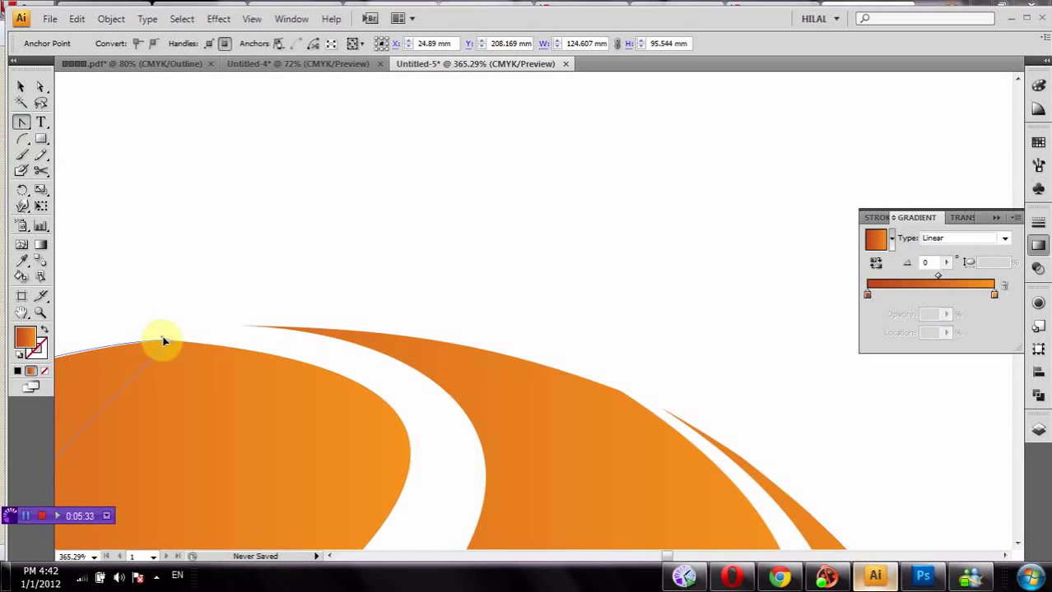
{"action": "left_click_drag", "start_coordinate": [164, 341], "coordinate": [106, 324]}
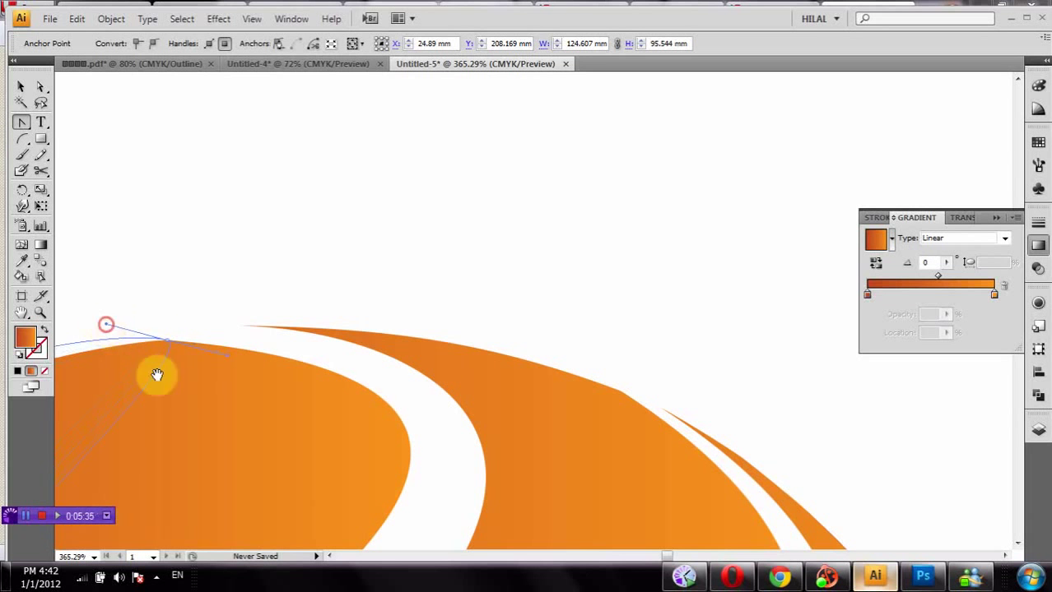
{"action": "left_click_drag", "start_coordinate": [156, 374], "coordinate": [469, 240]}
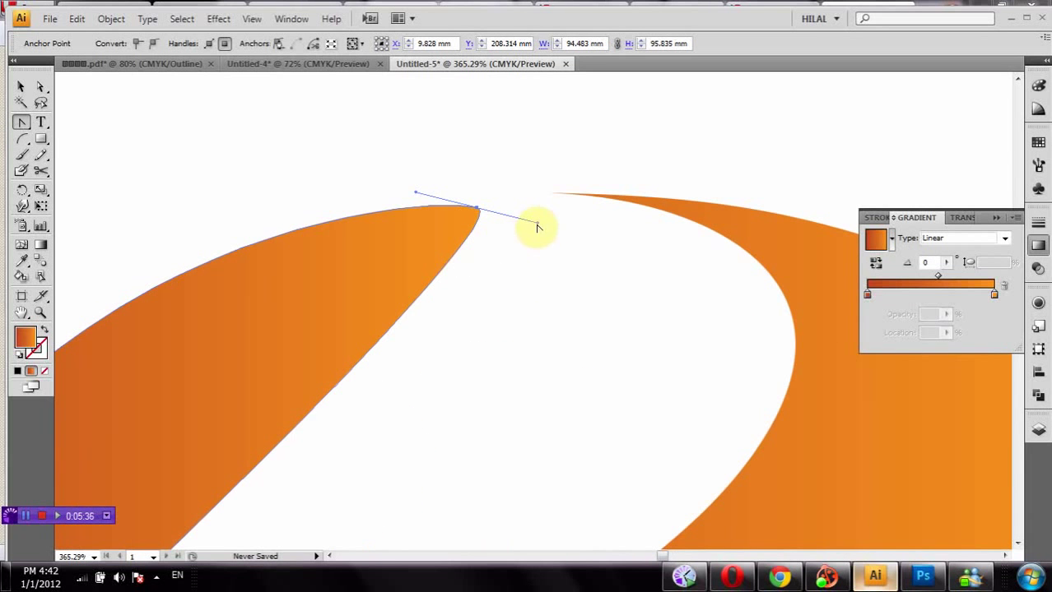
{"action": "mouse_move", "coordinate": [536, 227]}
{"action": "left_mouse_down"}
{"action": "mouse_move", "coordinate": [900, 343]}
{"action": "mouse_move", "coordinate": [900, 357]}
{"action": "left_mouse_up"}
{"action": "left_click_drag", "start_coordinate": [633, 446], "coordinate": [708, 212]}
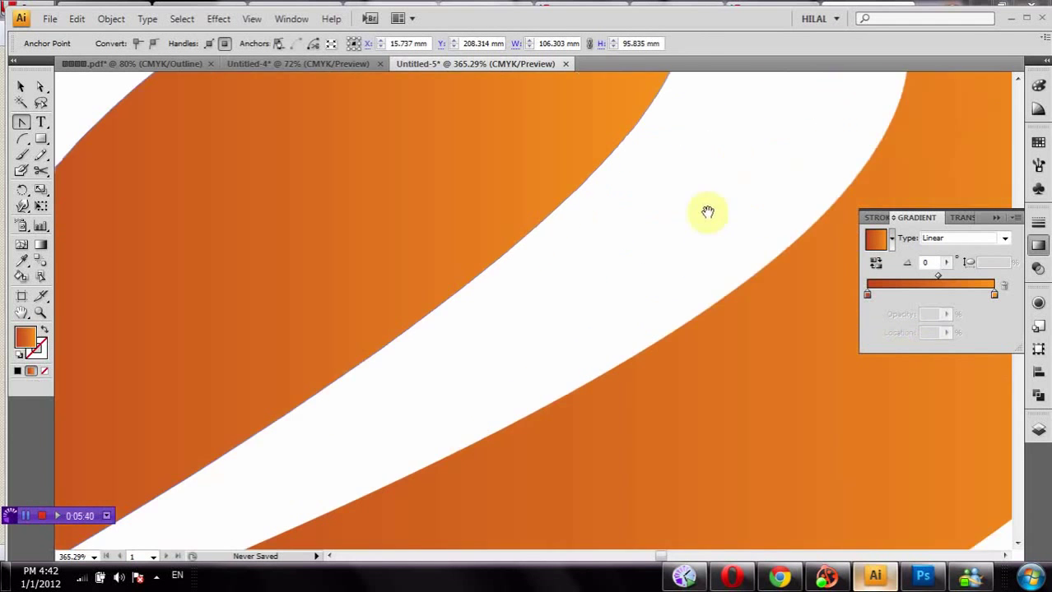
{"action": "left_click_drag", "start_coordinate": [472, 444], "coordinate": [729, 291]}
{"action": "left_click_drag", "start_coordinate": [493, 346], "coordinate": [768, 189]}
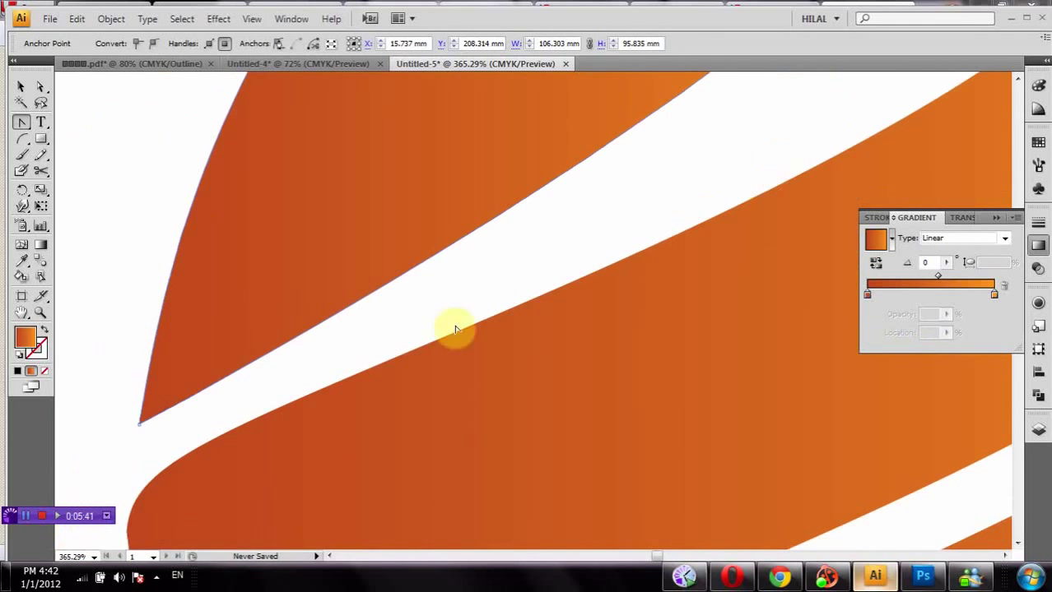
- Fit the artboard in the window and tweak the top stripe's upper curve
{"action": "double_click", "coordinate": [20, 314]}
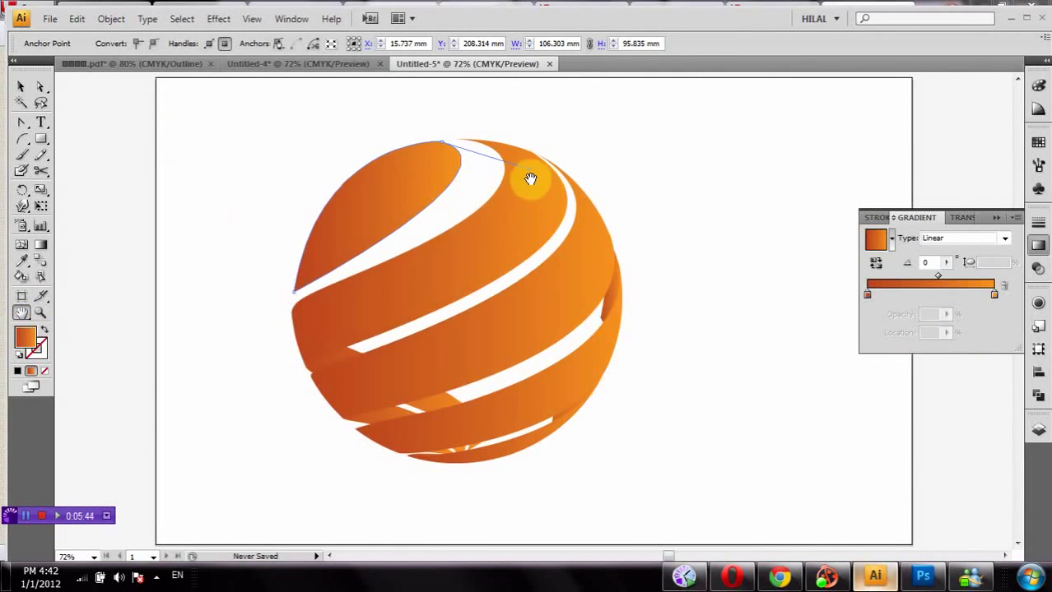
{"action": "left_click", "coordinate": [41, 86]}
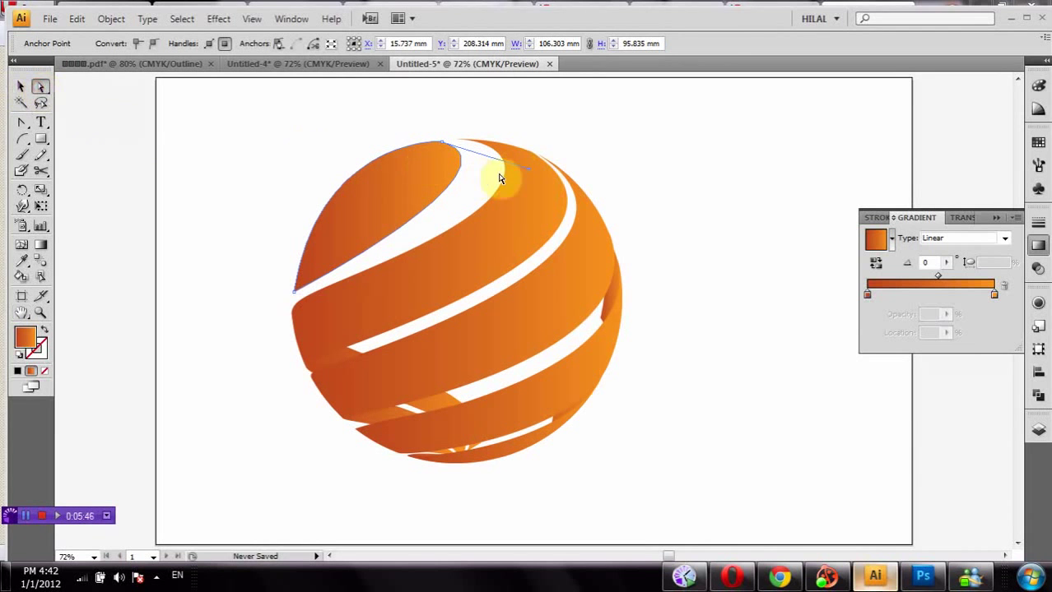
{"action": "left_click_drag", "start_coordinate": [530, 171], "coordinate": [575, 175]}
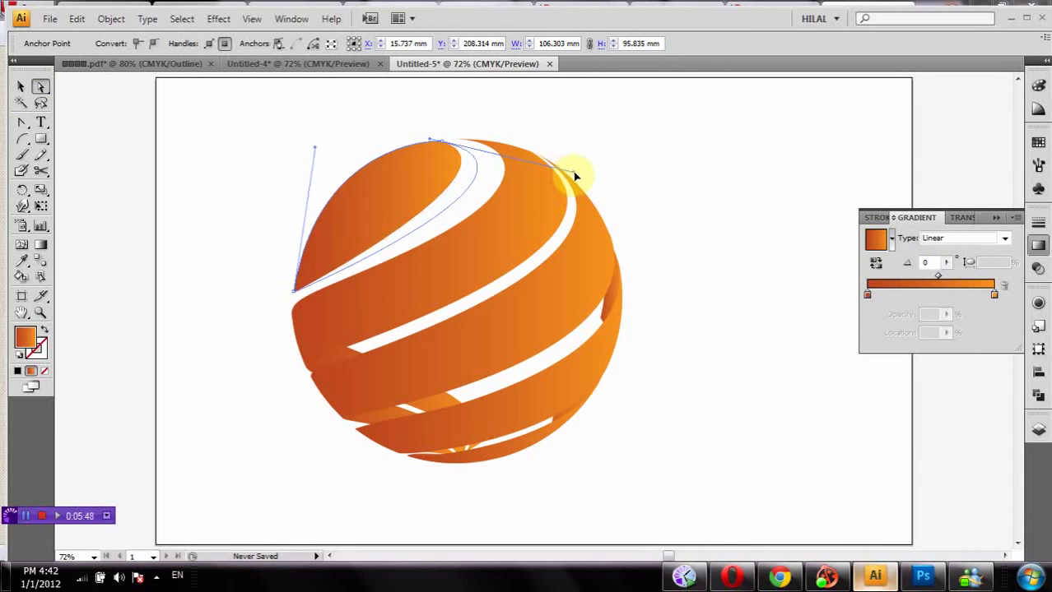
{"action": "left_click", "coordinate": [661, 186]}
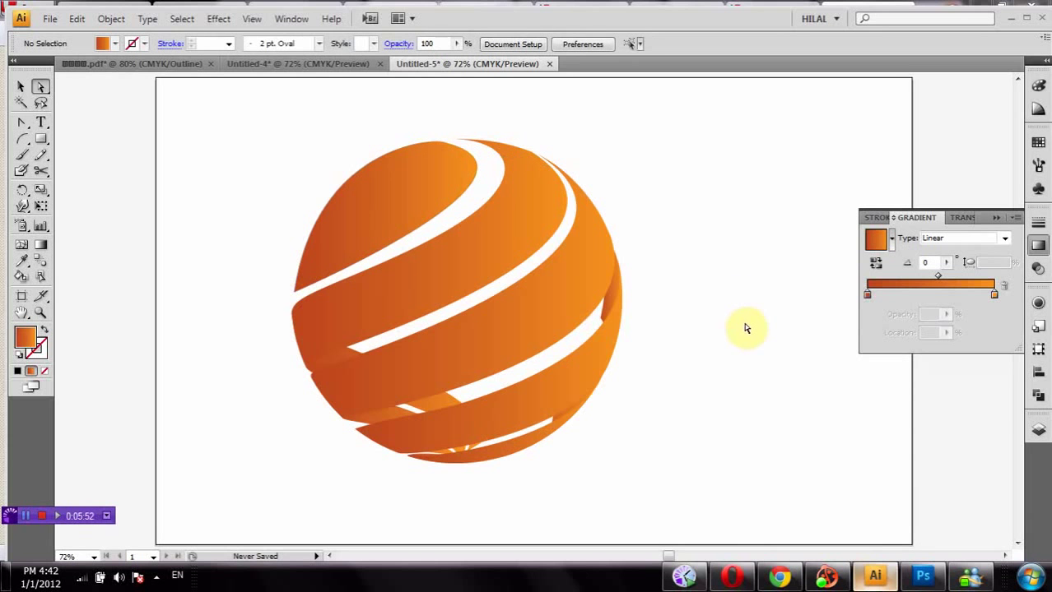
- Select all the sphere's paths and group them with Ctrl+G
{"action": "left_click_drag", "start_coordinate": [718, 344], "coordinate": [565, 388]}
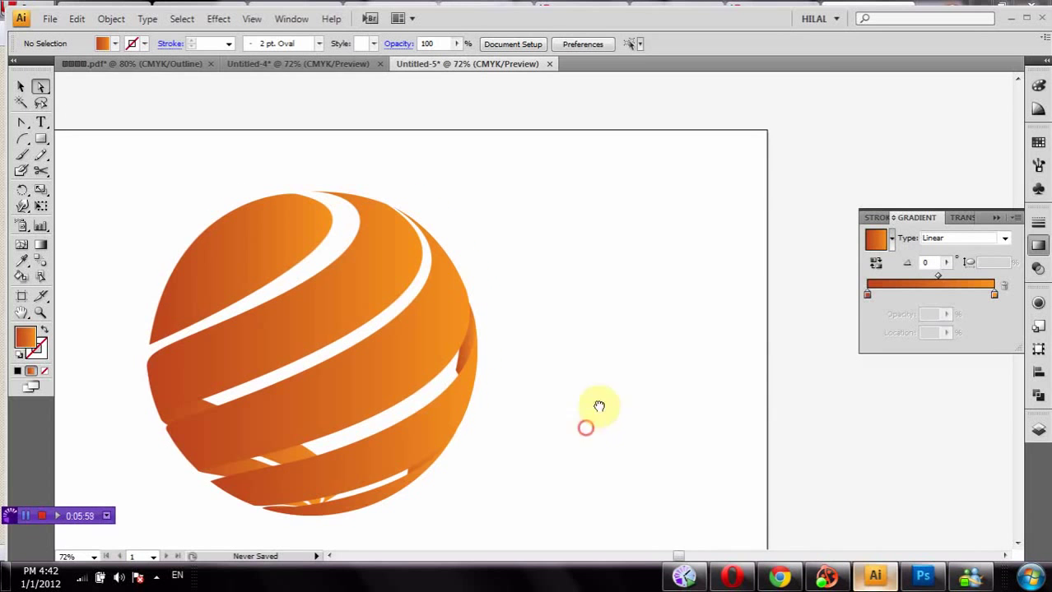
{"action": "left_click_drag", "start_coordinate": [585, 425], "coordinate": [643, 359]}
{"action": "left_click", "coordinate": [25, 88]}
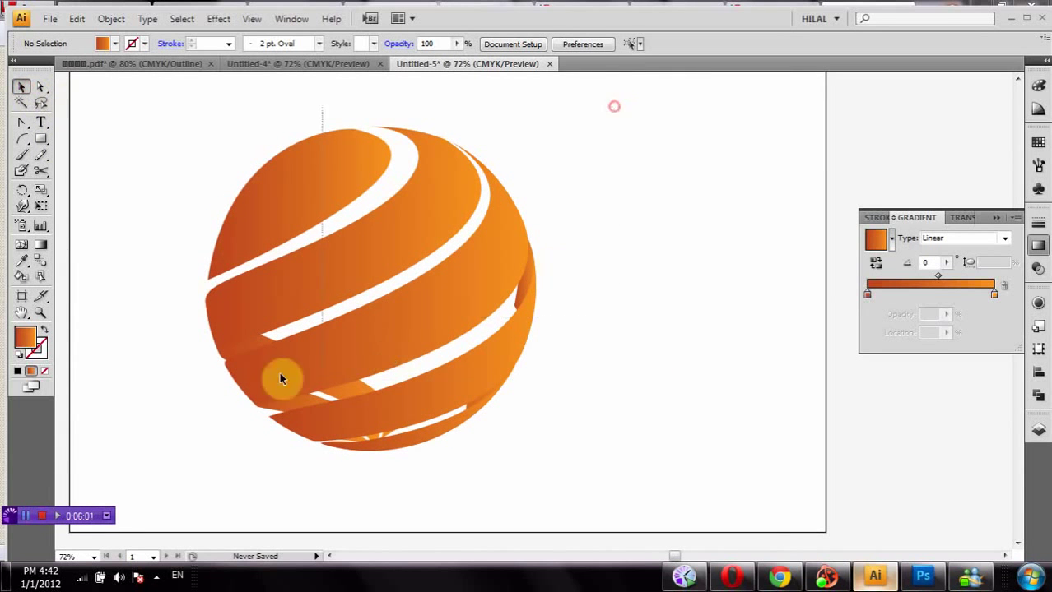
{"action": "left_click_drag", "start_coordinate": [279, 378], "coordinate": [225, 446]}
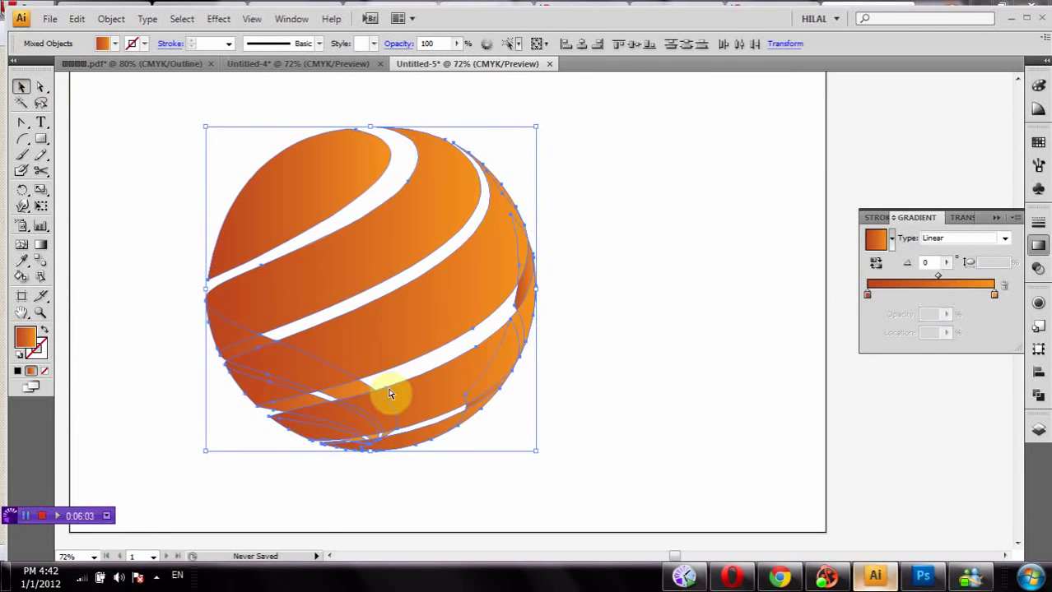
{"action": "key", "text": "ctrl+g"}
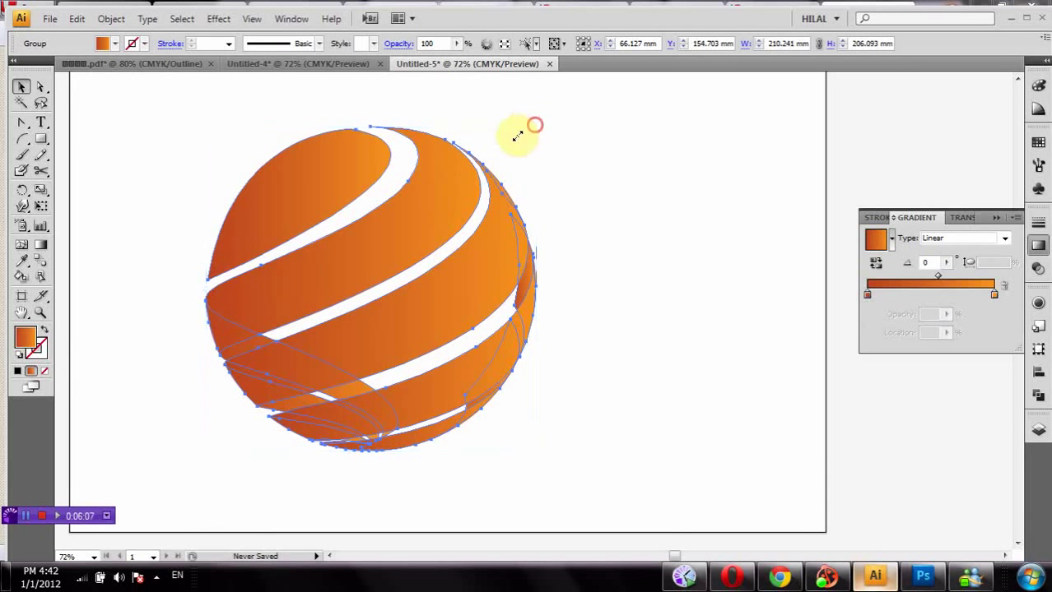
- Scale the sphere group down to about 91 × 89 mm and move it to the upper left
{"action": "left_click_drag", "start_coordinate": [535, 127], "coordinate": [349, 311]}
{"action": "left_click_drag", "start_coordinate": [298, 381], "coordinate": [276, 240]}
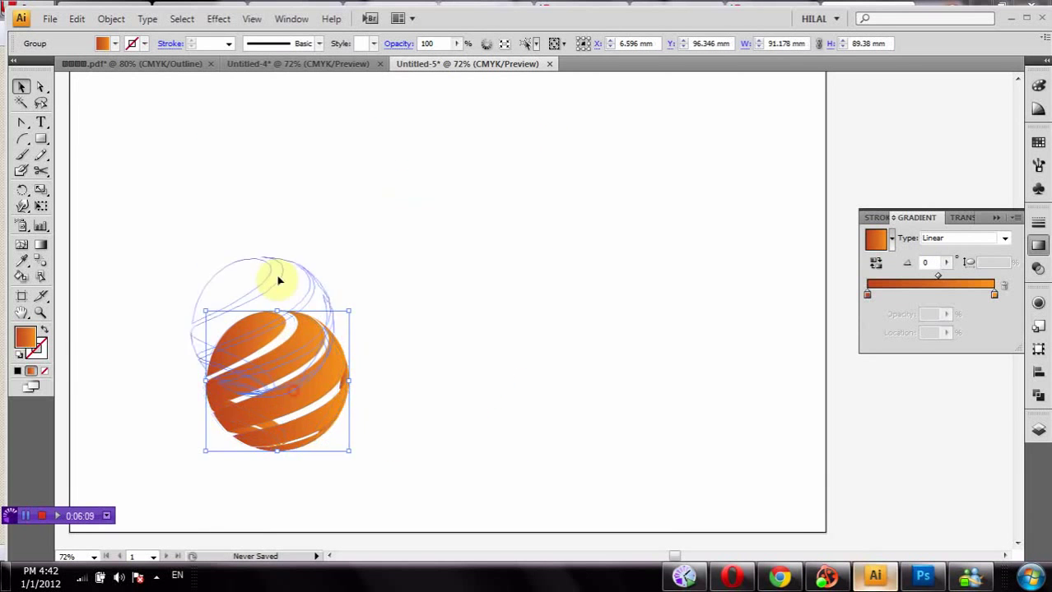
{"action": "left_click", "coordinate": [321, 394]}
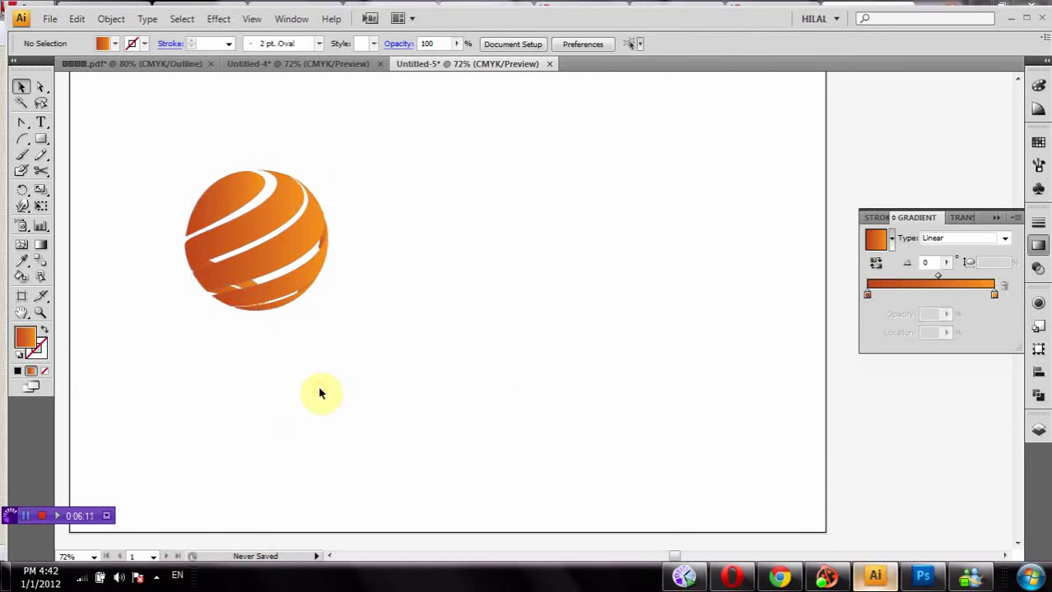
- Draw a thin flat ellipse, about 58.8 × 4.9 mm, just below the sphere
{"action": "left_click", "coordinate": [41, 140]}
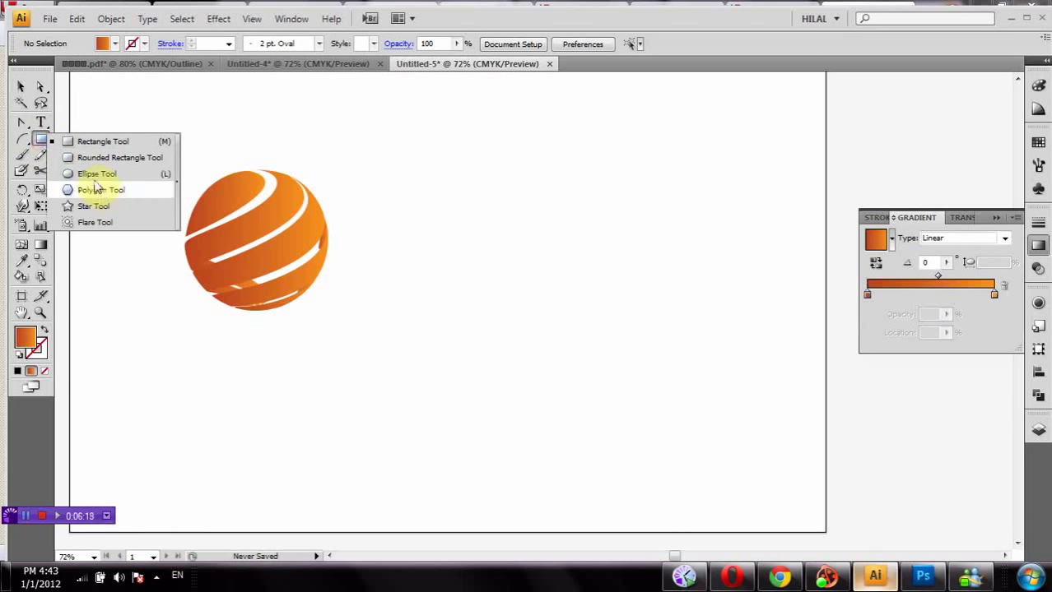
{"action": "left_click", "coordinate": [97, 173]}
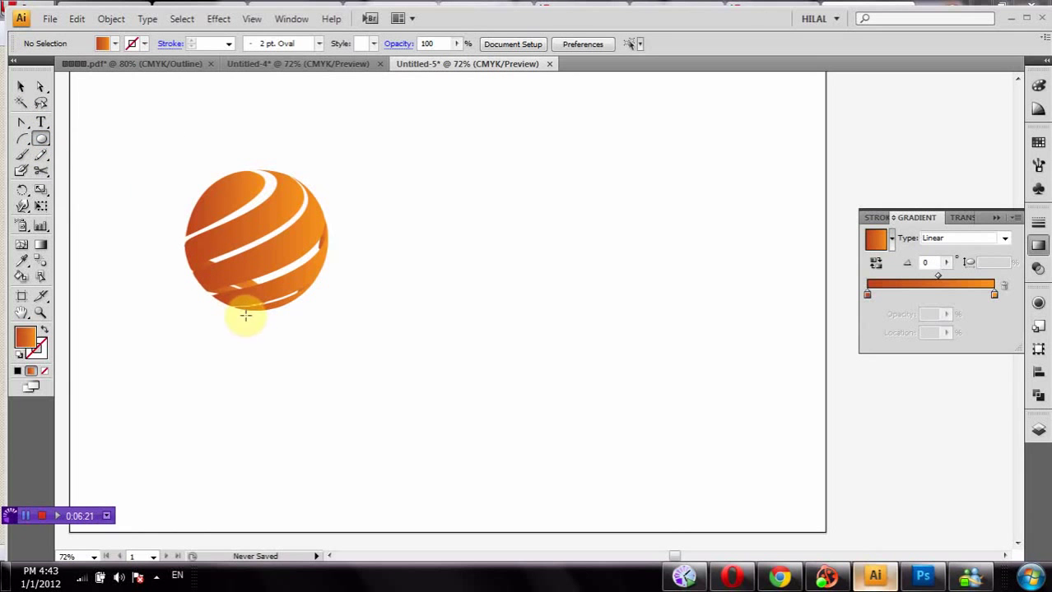
{"action": "left_click_drag", "start_coordinate": [250, 313], "coordinate": [345, 316]}
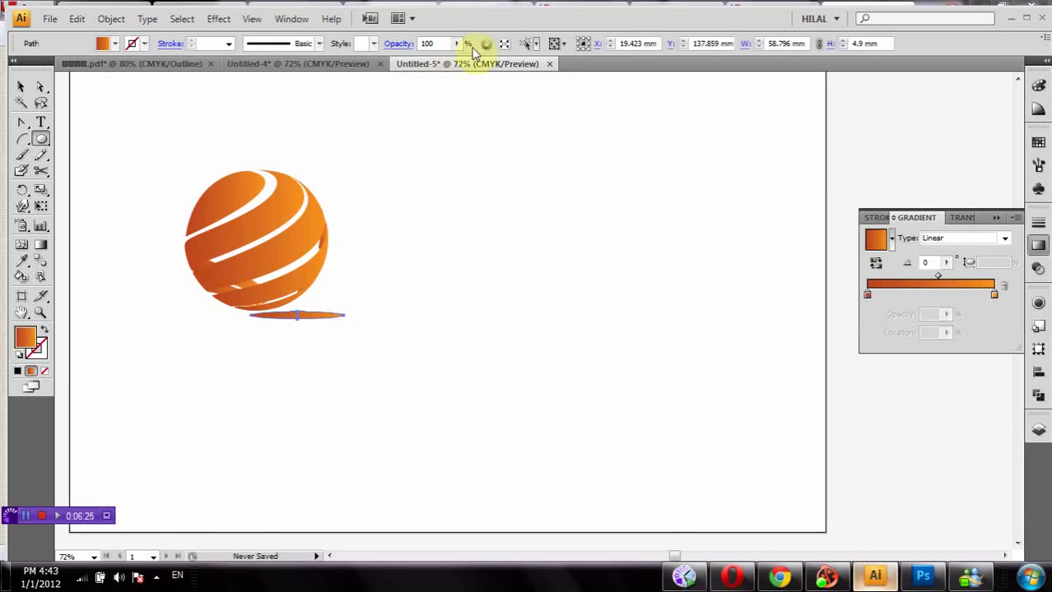
- Fill the ellipse with a reversed linear Fade to Black gradient at 74% opacity
{"action": "left_click", "coordinate": [933, 238]}
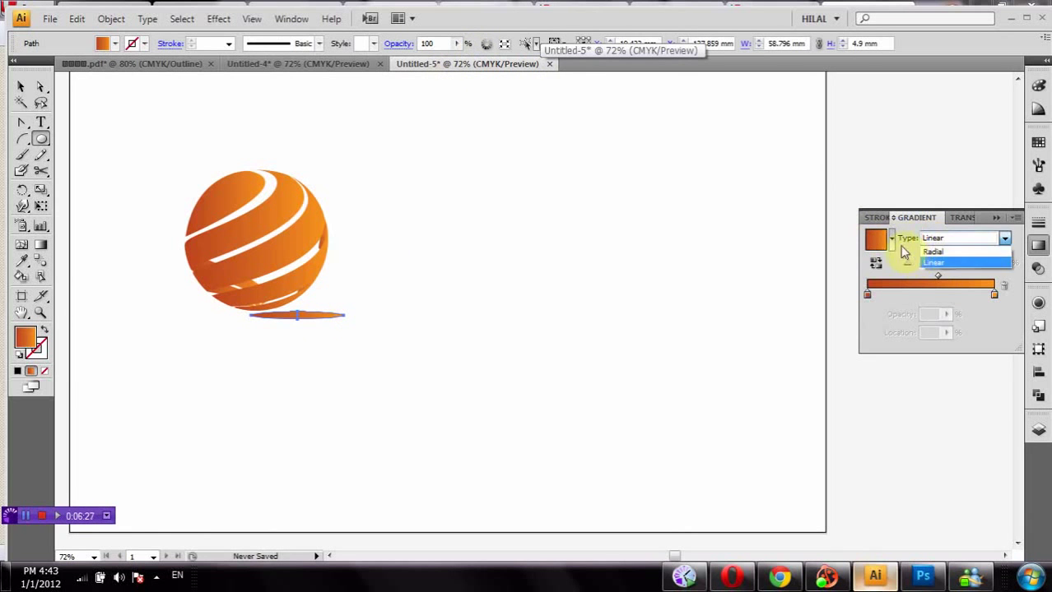
{"action": "left_click", "coordinate": [903, 239]}
{"action": "left_click", "coordinate": [893, 239]}
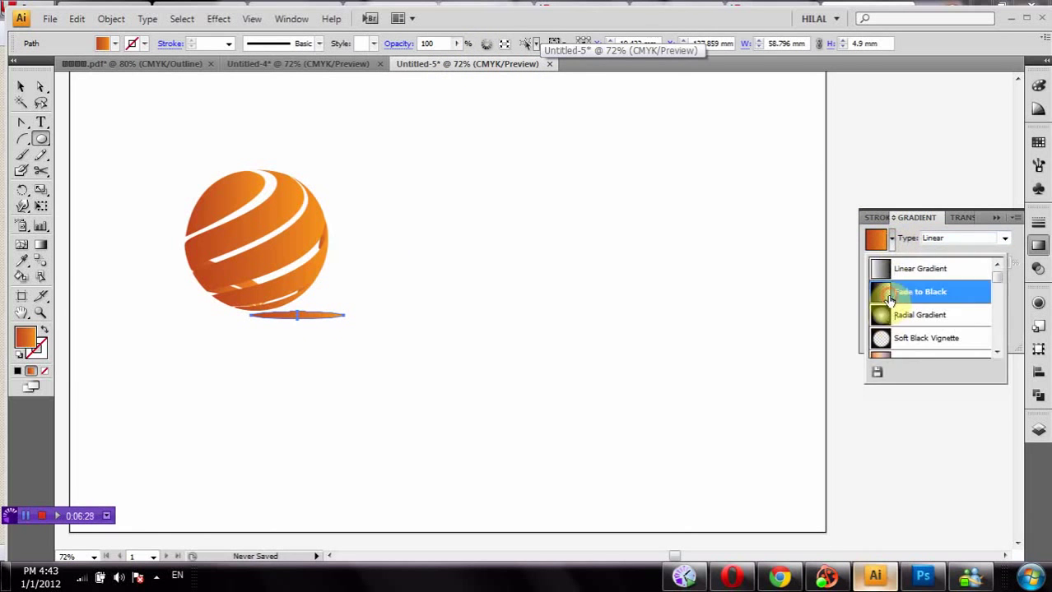
{"action": "left_click", "coordinate": [901, 290]}
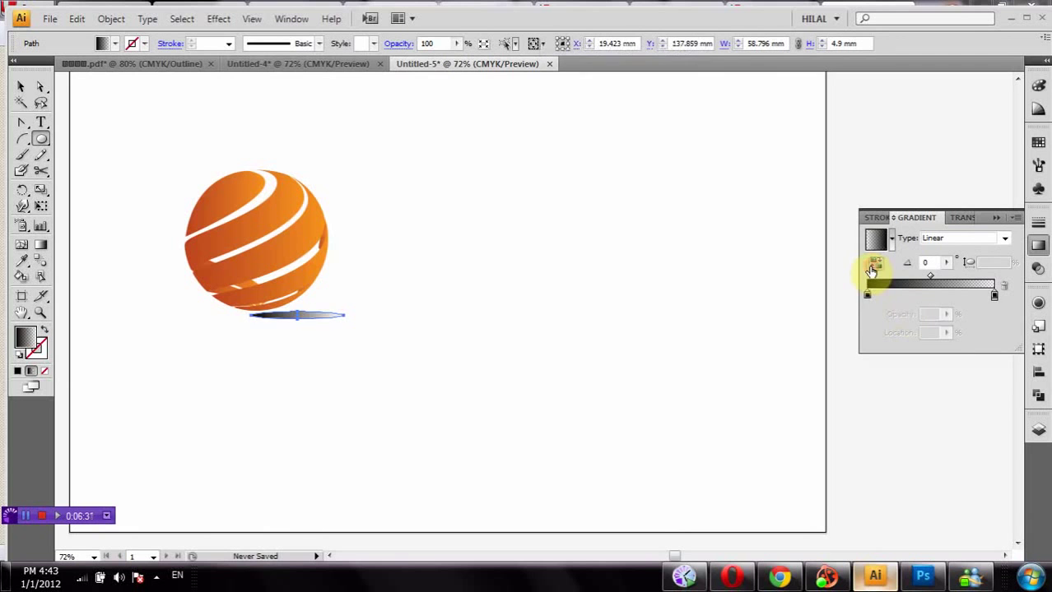
{"action": "left_click", "coordinate": [874, 264]}
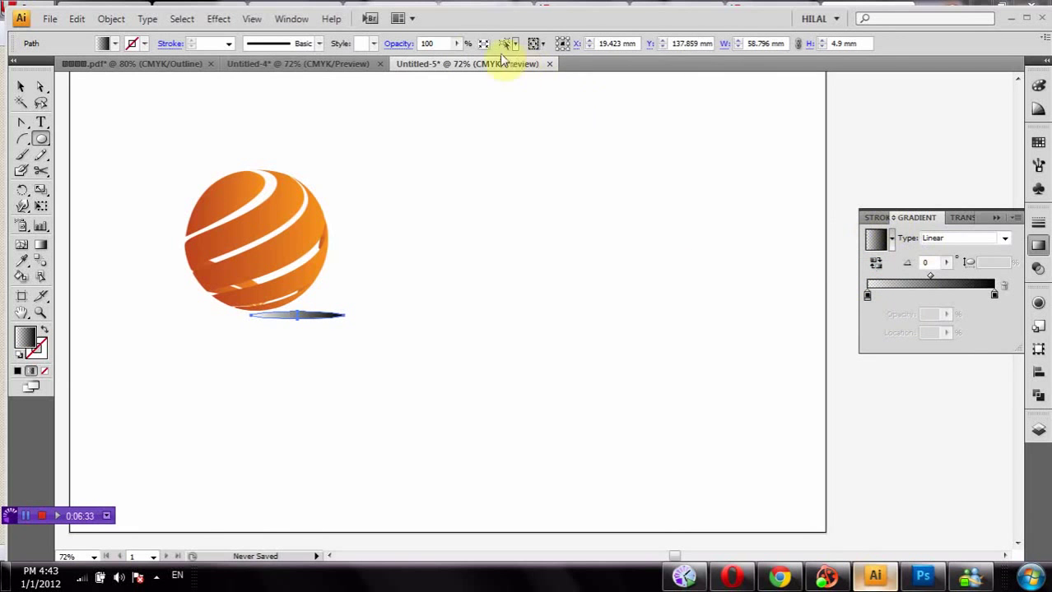
{"action": "left_click", "coordinate": [456, 45]}
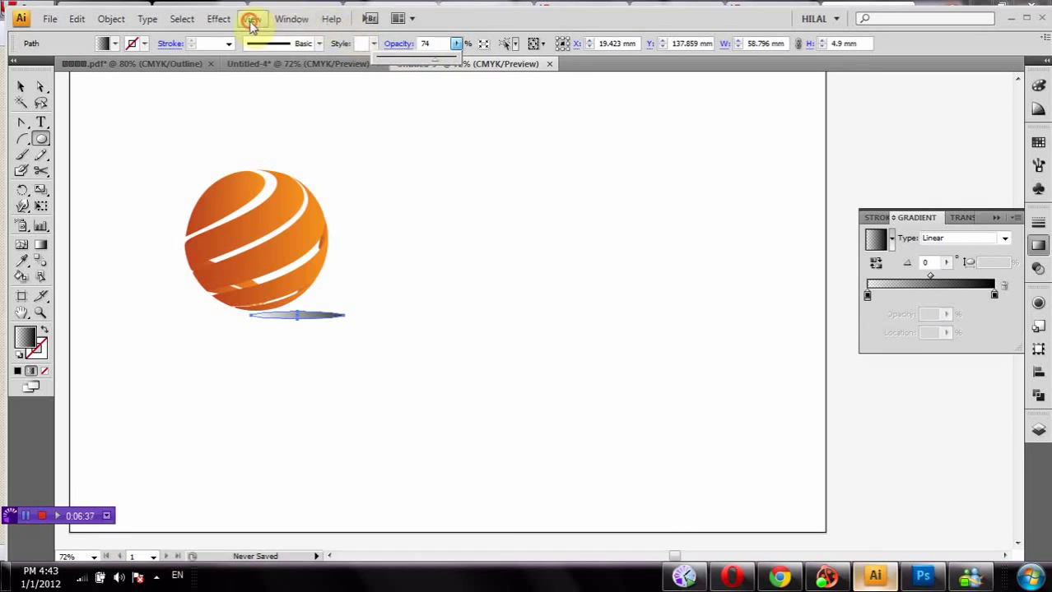
- Apply a 3.9-pixel Gaussian Blur to the ellipse
{"action": "left_click", "coordinate": [251, 19]}
{"action": "mouse_move", "coordinate": [238, 274]}
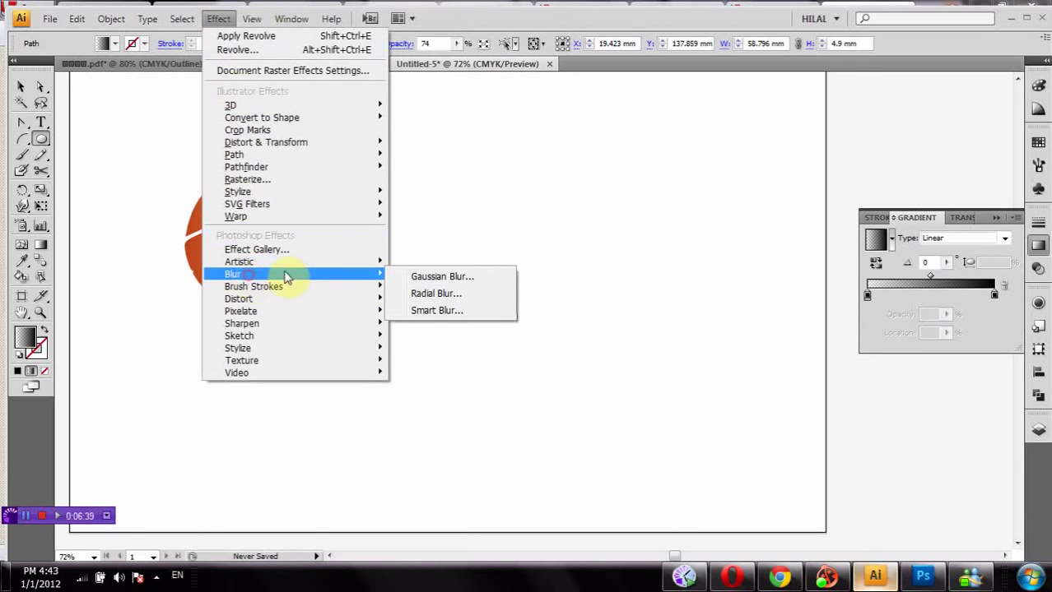
{"action": "left_click", "coordinate": [409, 280]}
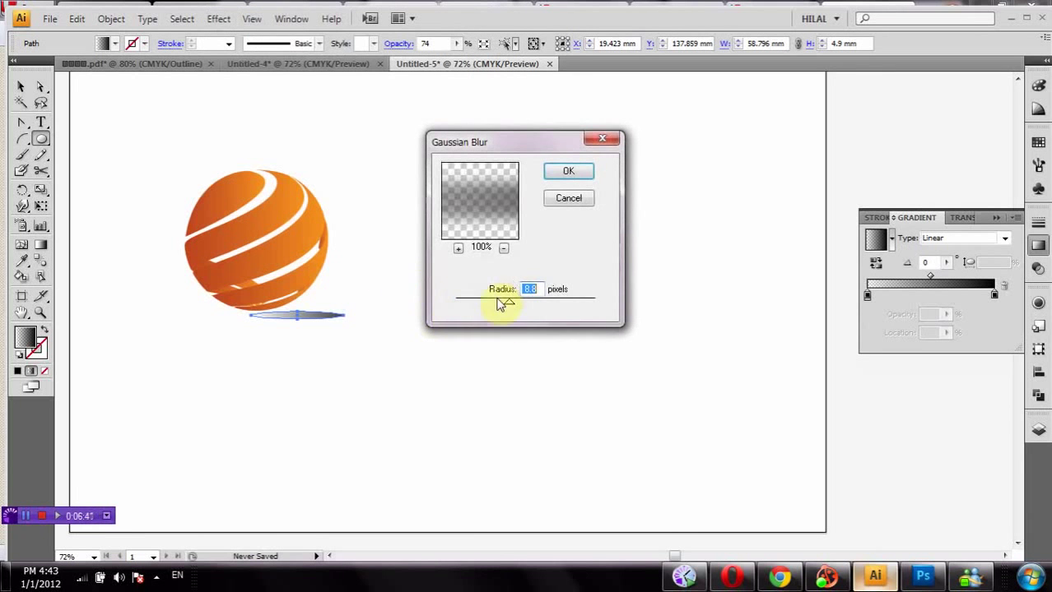
{"action": "left_click", "coordinate": [568, 171]}
- Send the blurred shadow ellipse to the back, behind the sphere
{"action": "left_click", "coordinate": [19, 87]}
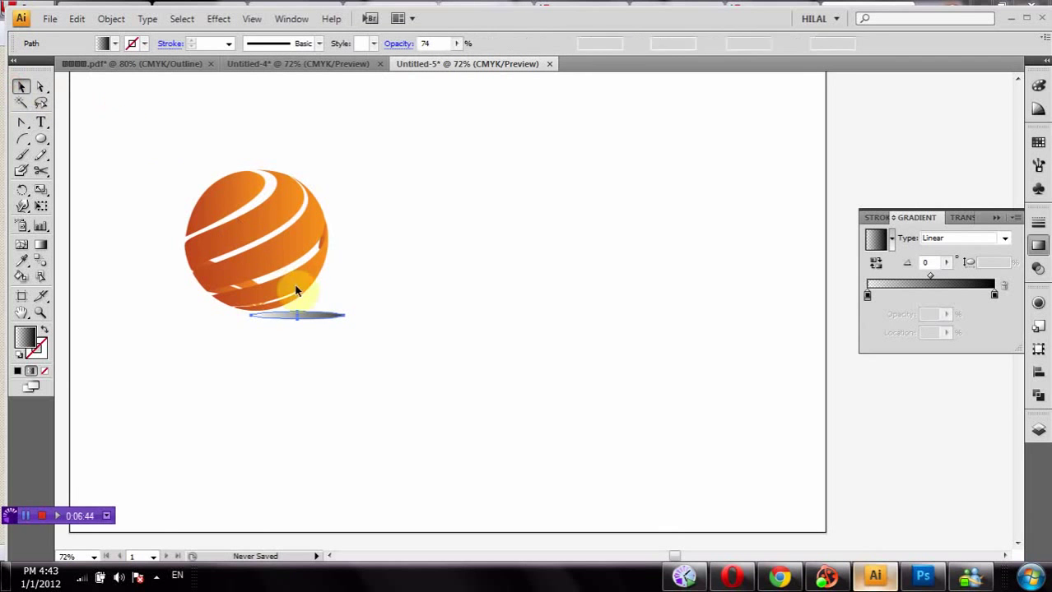
{"action": "left_click", "coordinate": [311, 323]}
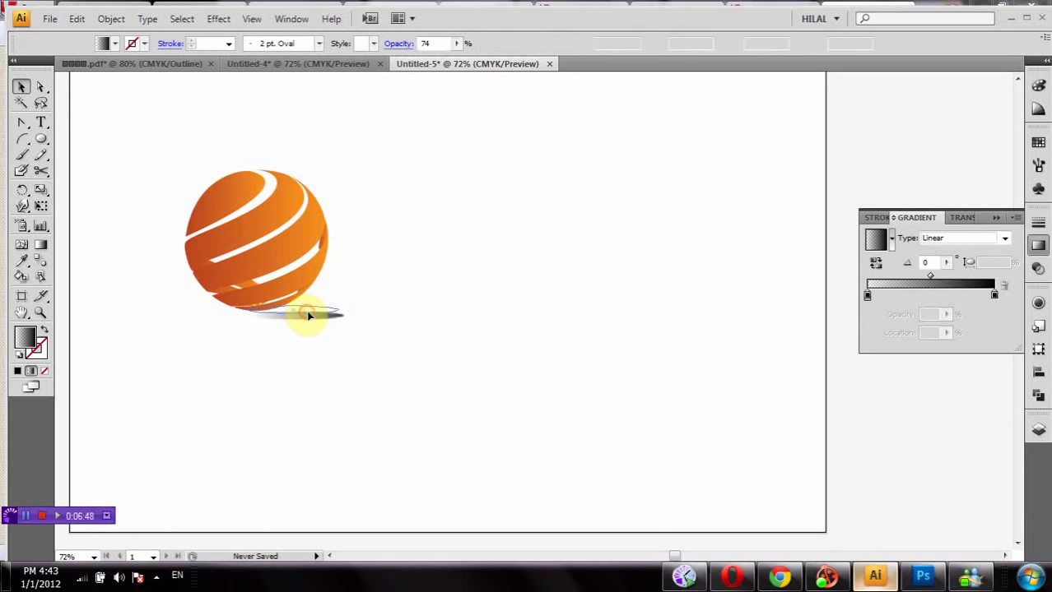
{"action": "left_click", "coordinate": [305, 314]}
{"action": "left_click", "coordinate": [329, 369]}
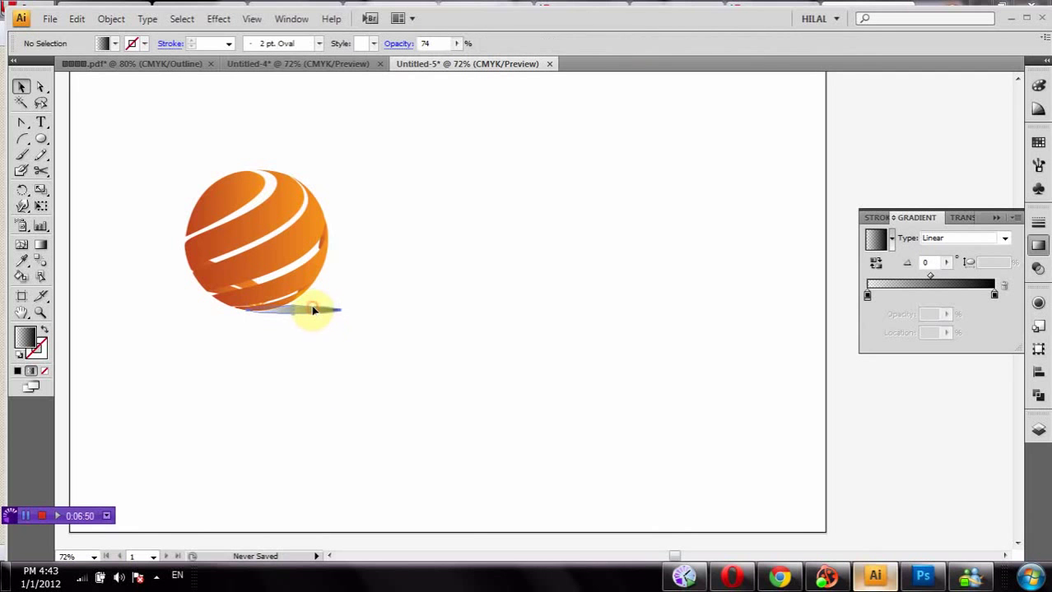
{"action": "right_click", "coordinate": [313, 309]}
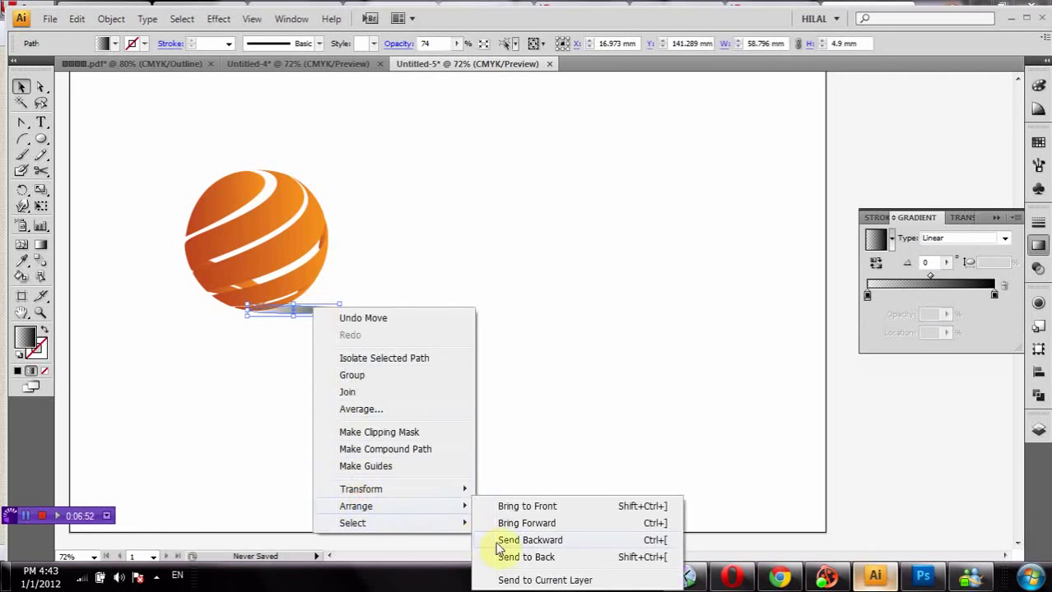
{"action": "left_click", "coordinate": [505, 559]}
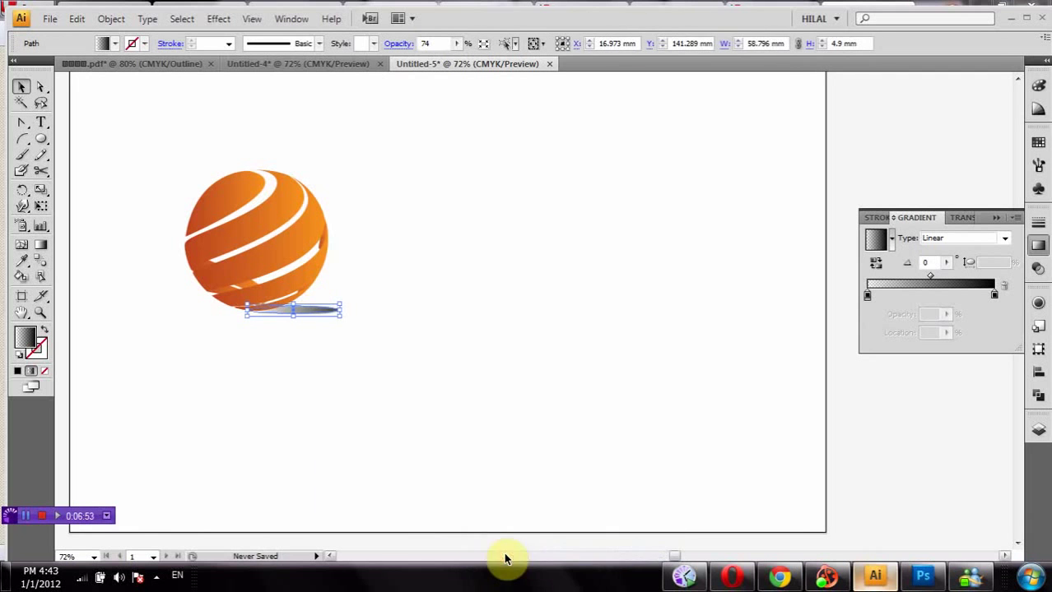
{"action": "left_click", "coordinate": [473, 448]}
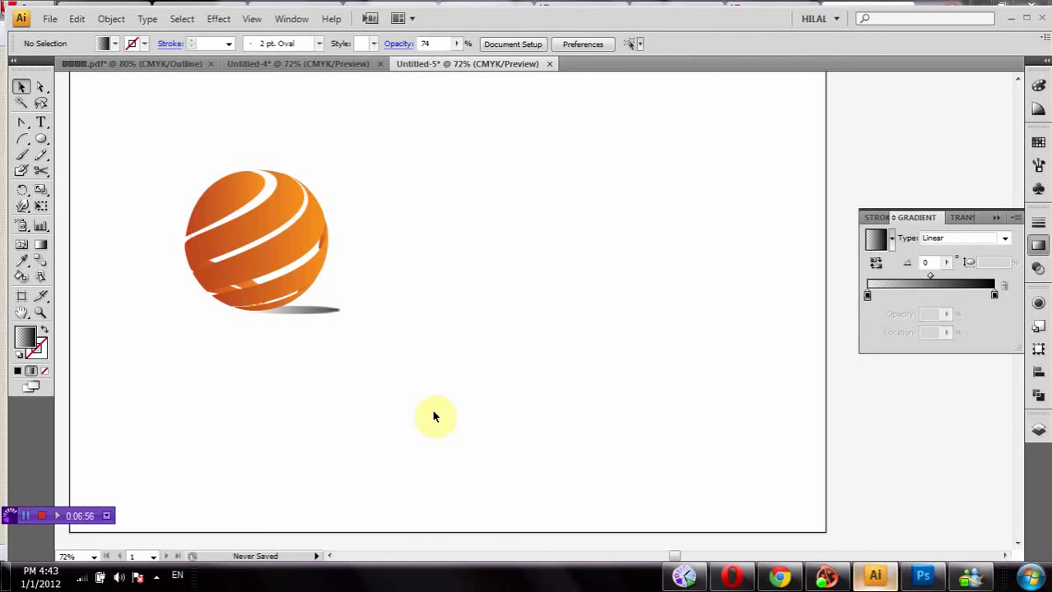
- Lower the shadow ellipse's opacity to 34%
{"action": "left_click", "coordinate": [306, 308]}
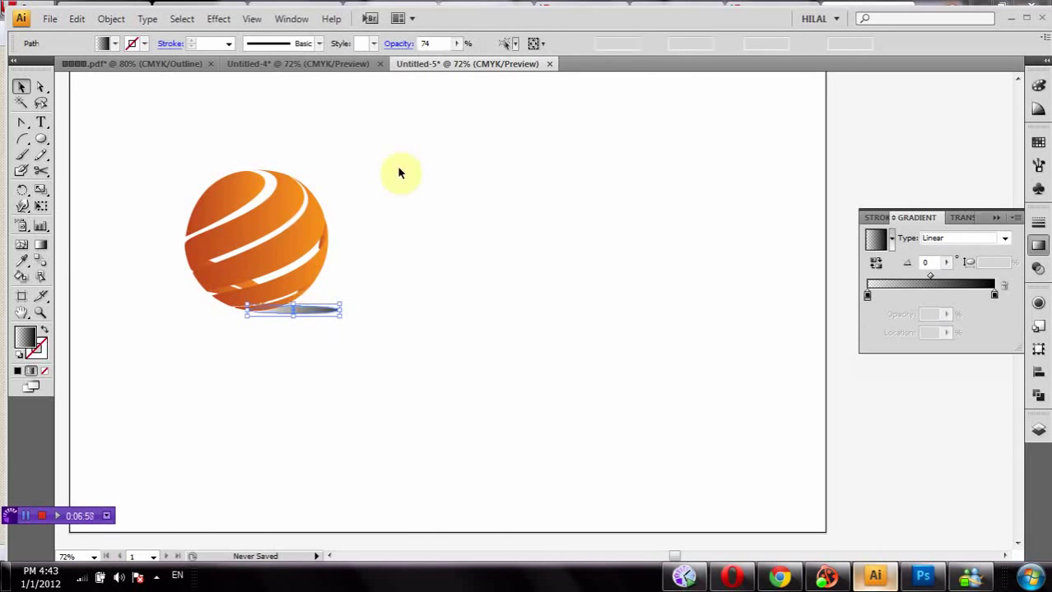
{"action": "left_click", "coordinate": [456, 44]}
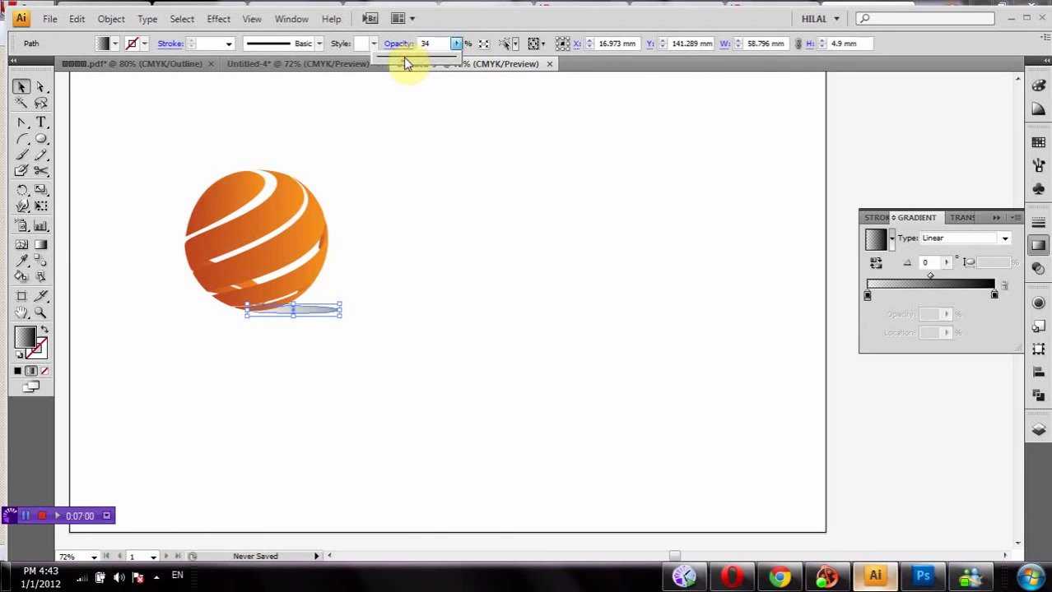
{"action": "left_click", "coordinate": [475, 212]}
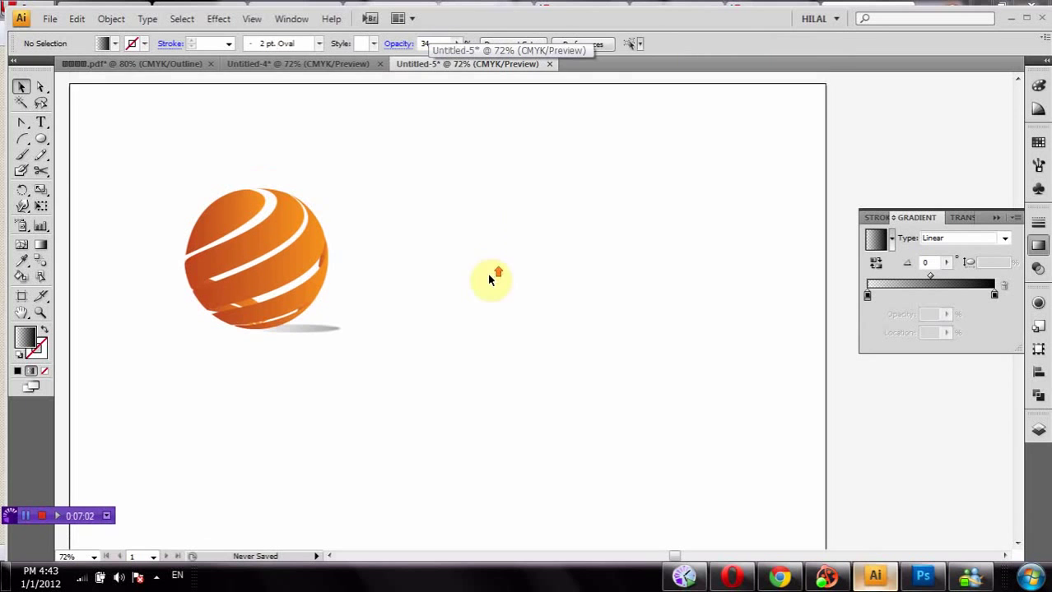
{"action": "scroll", "coordinate": [489, 276], "scroll_direction": "up", "scroll_amount": 1}
- Add a 'mu logo' text object and scale it up to a large size
{"action": "left_click", "coordinate": [40, 122]}
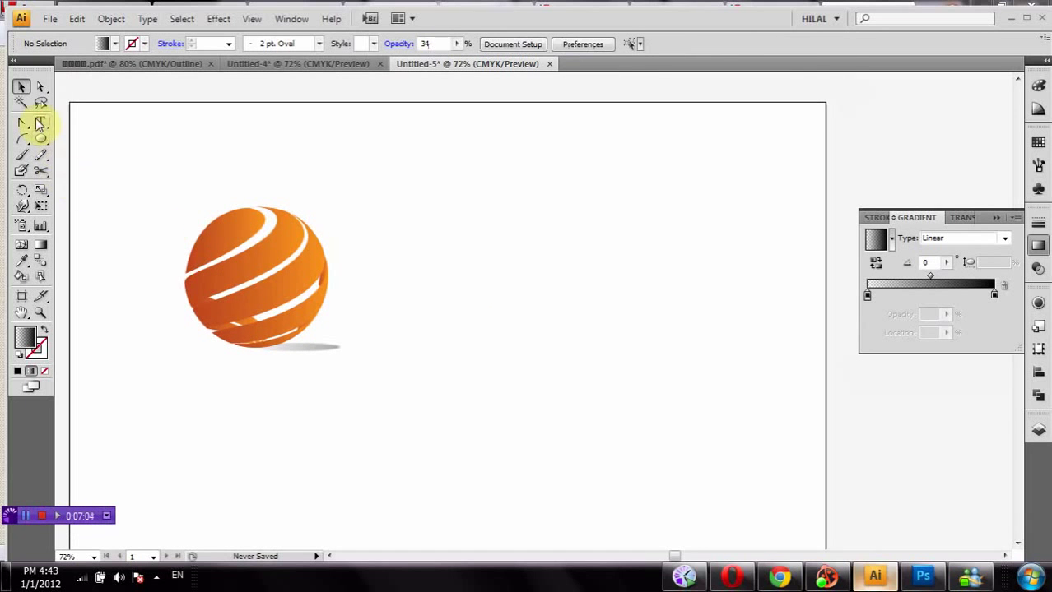
{"action": "left_click", "coordinate": [463, 296]}
{"action": "type", "text": "my logo"}
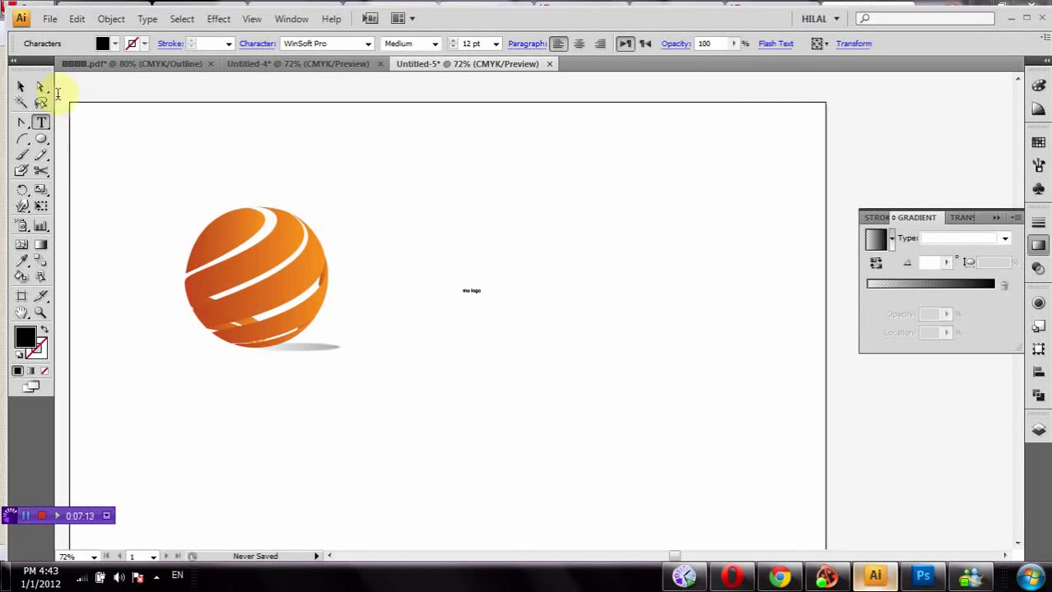
{"action": "left_click", "coordinate": [20, 86]}
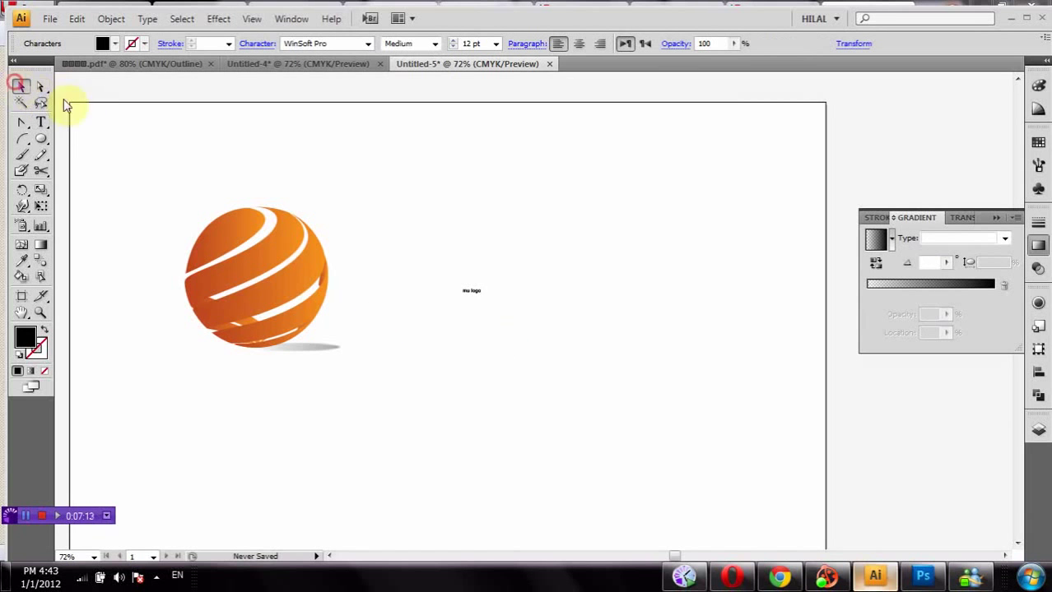
{"action": "left_click_drag", "start_coordinate": [483, 299], "coordinate": [639, 415]}
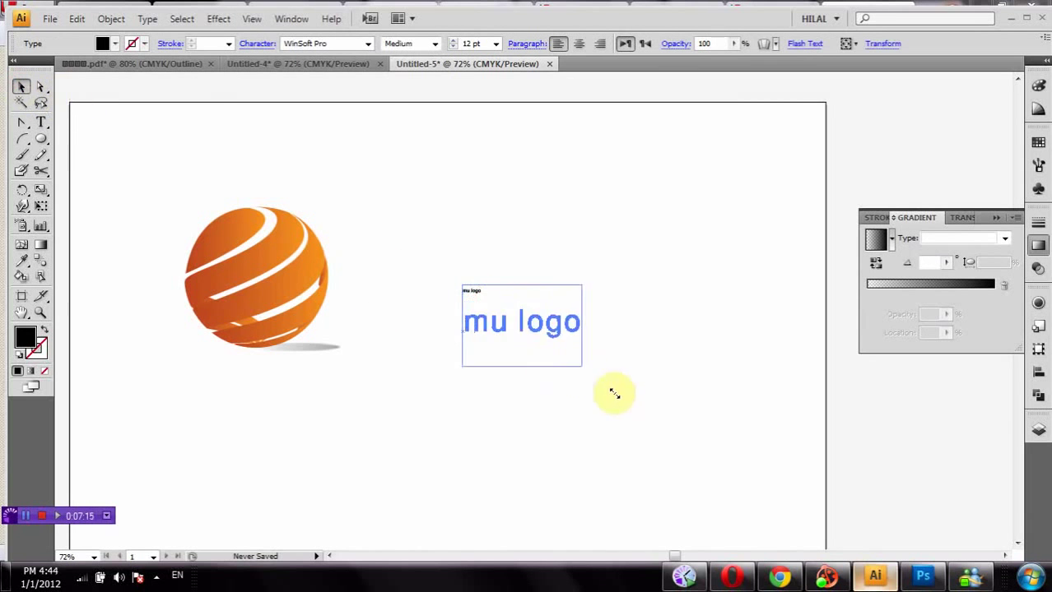
- Edit the text to read 'My Logo' by replacing the u, m and l
{"action": "double_click", "coordinate": [530, 344]}
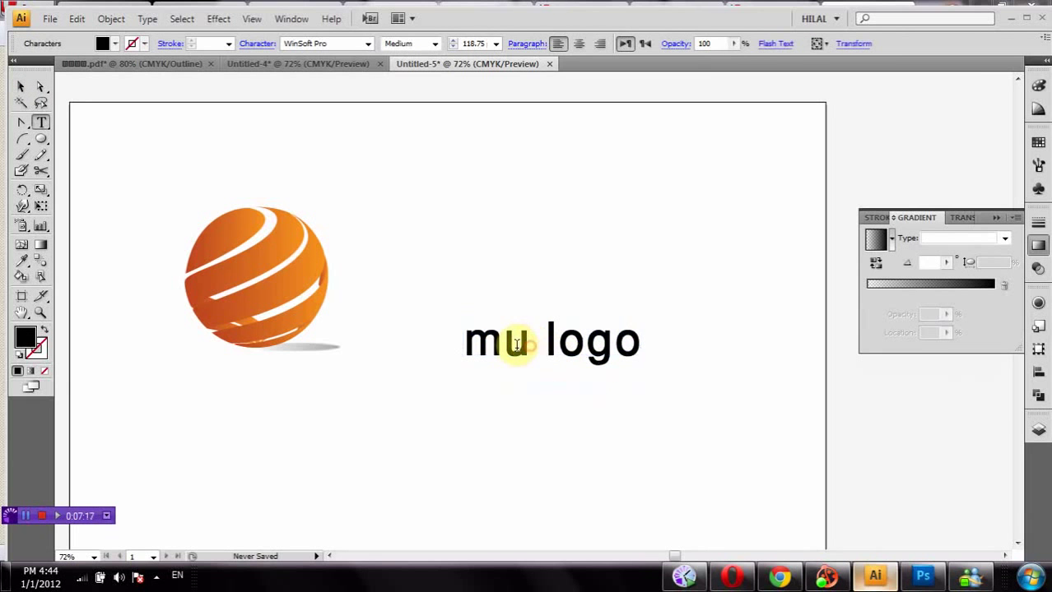
{"action": "left_click_drag", "start_coordinate": [503, 344], "coordinate": [513, 346]}
{"action": "type", "text": "y"}
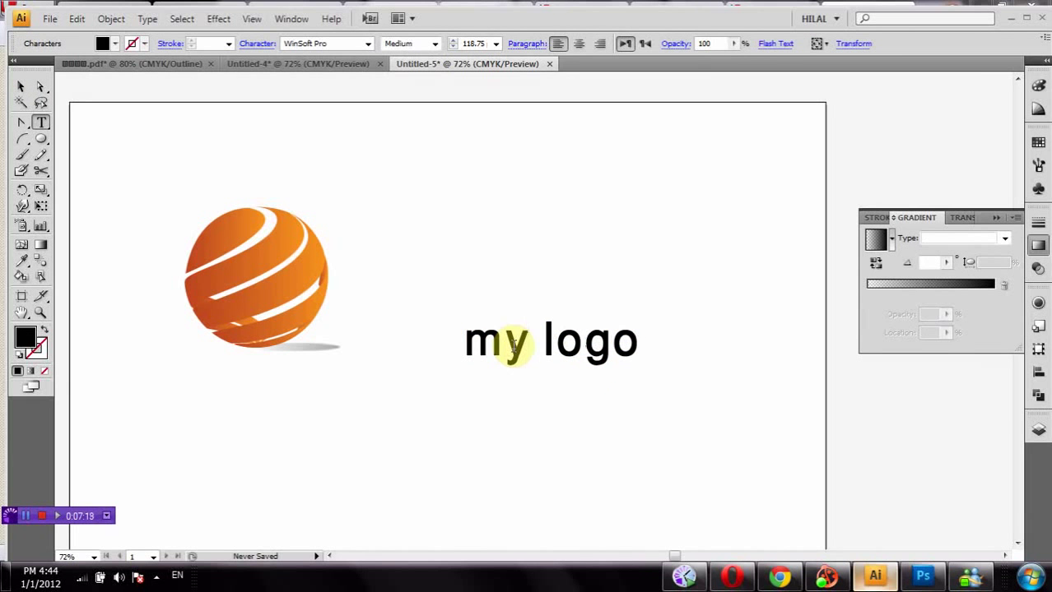
{"action": "left_click_drag", "start_coordinate": [448, 339], "coordinate": [492, 345]}
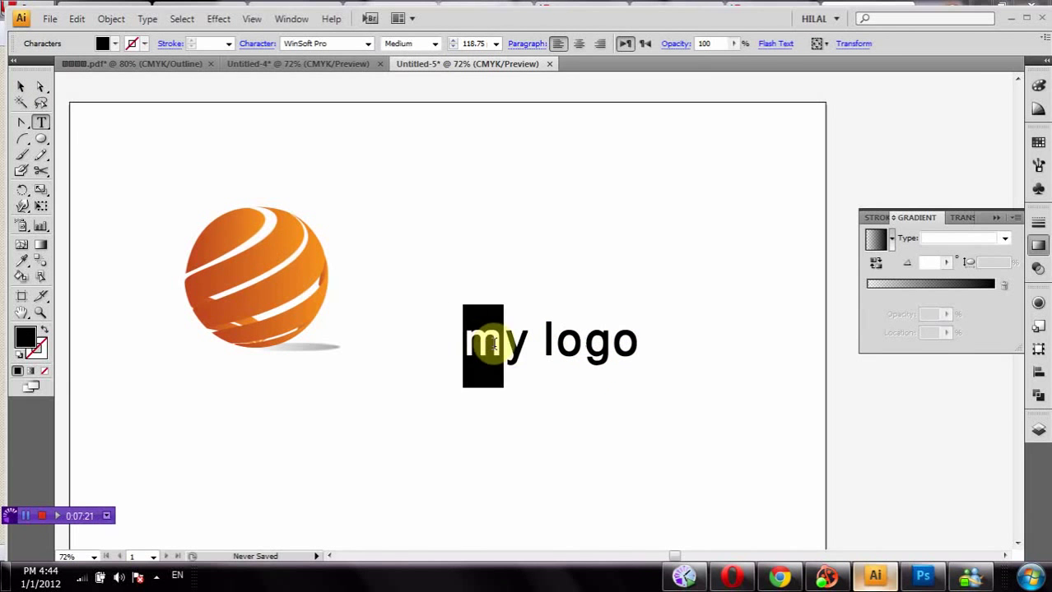
{"action": "type", "text": "M"}
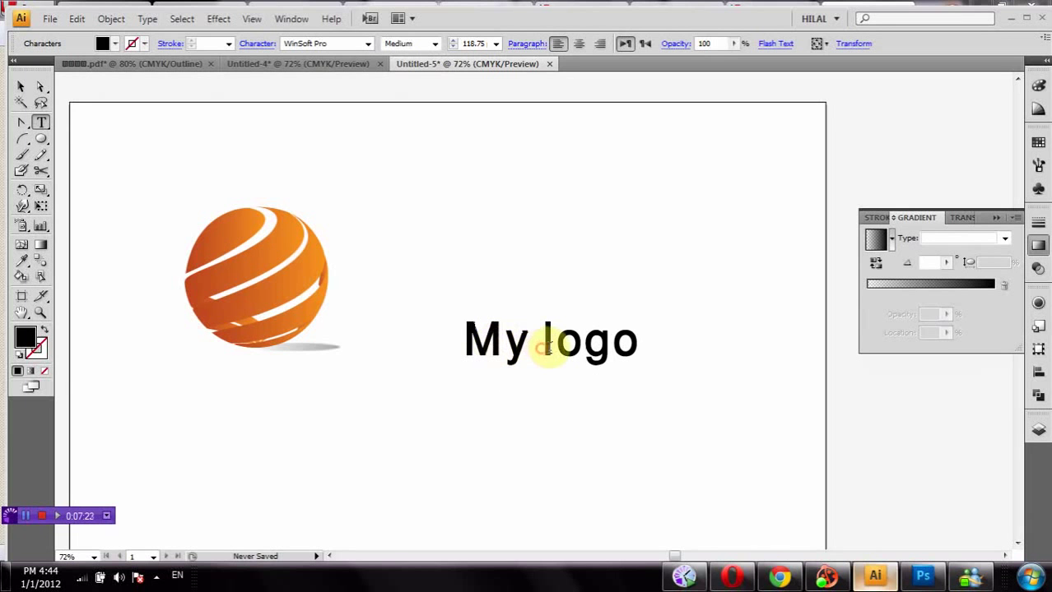
{"action": "left_click_drag", "start_coordinate": [542, 347], "coordinate": [549, 348]}
{"action": "type", "text": "L"}
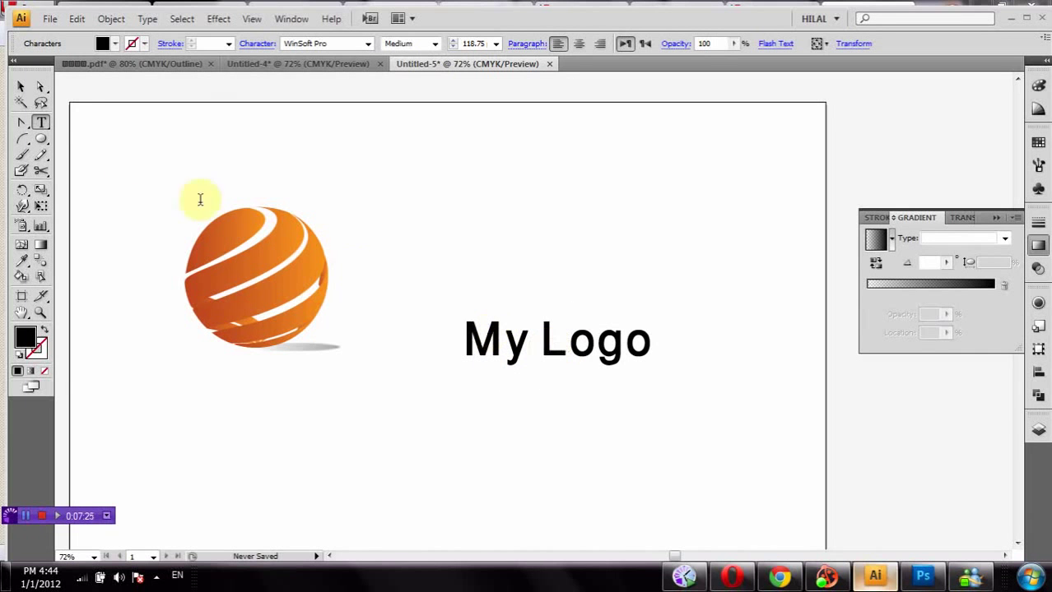
- Enlarge the My Logo text to about 189.57 pt and place it beside the sphere
{"action": "left_click", "coordinate": [22, 85]}
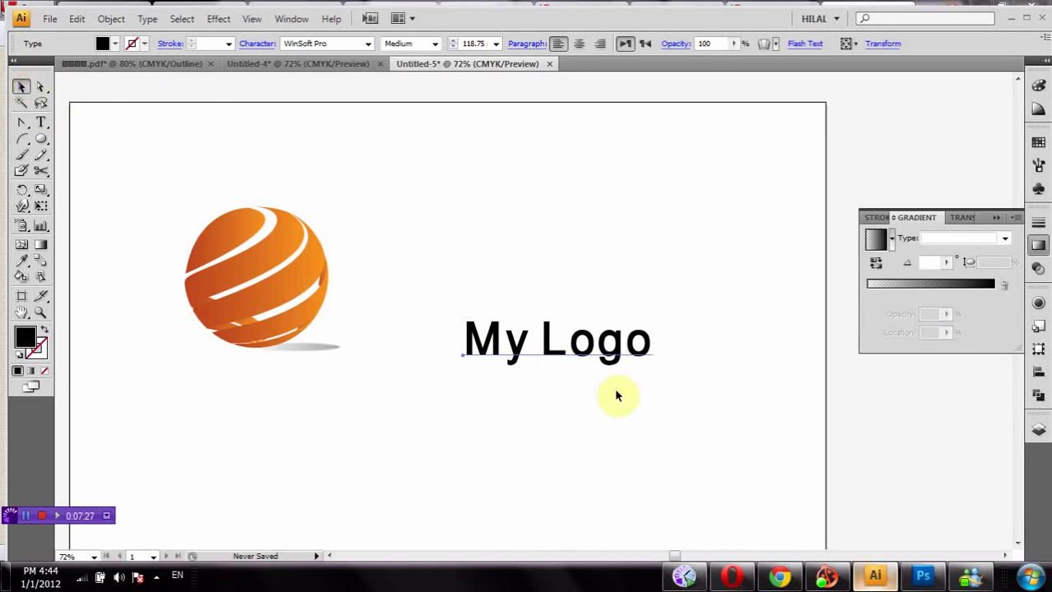
{"action": "left_click", "coordinate": [623, 361]}
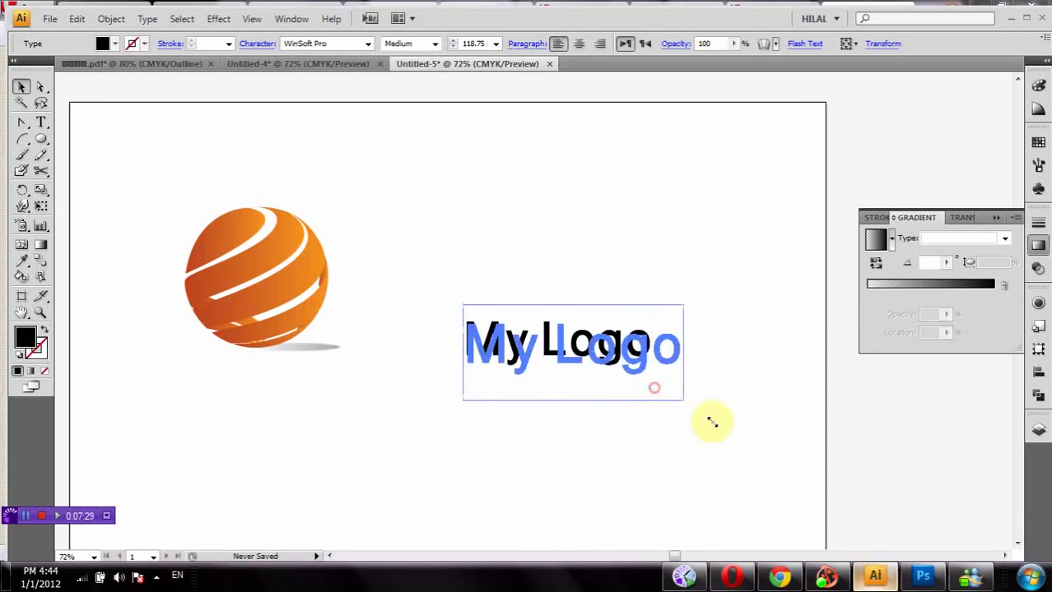
{"action": "left_click_drag", "start_coordinate": [653, 387], "coordinate": [765, 436]}
{"action": "left_click_drag", "start_coordinate": [692, 387], "coordinate": [569, 295]}
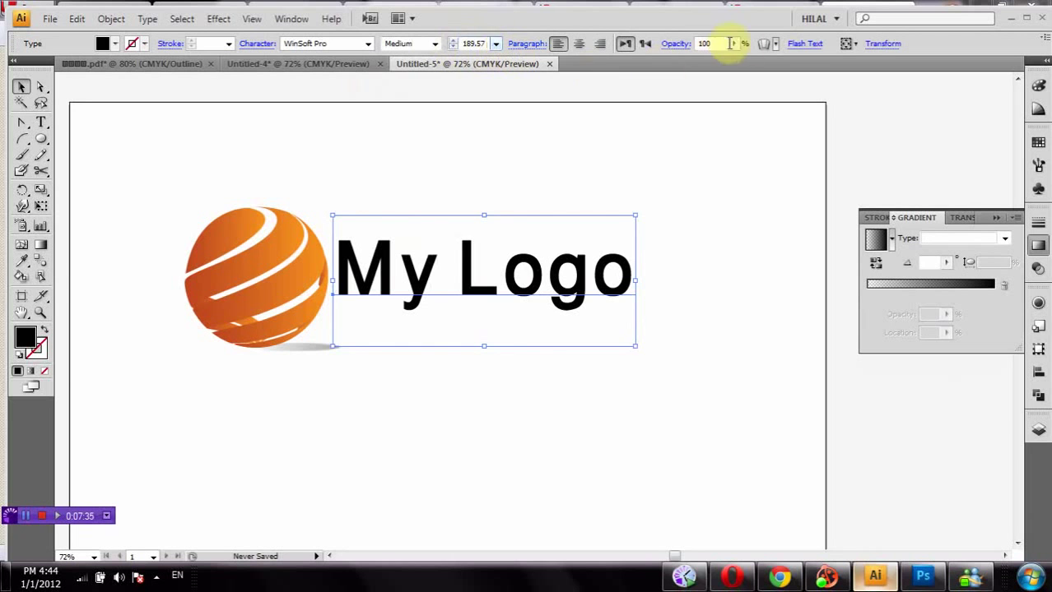
- Make the word 'Logo' Bold at 53% opacity
{"action": "double_click", "coordinate": [436, 270]}
{"action": "left_click_drag", "start_coordinate": [448, 271], "coordinate": [638, 280]}
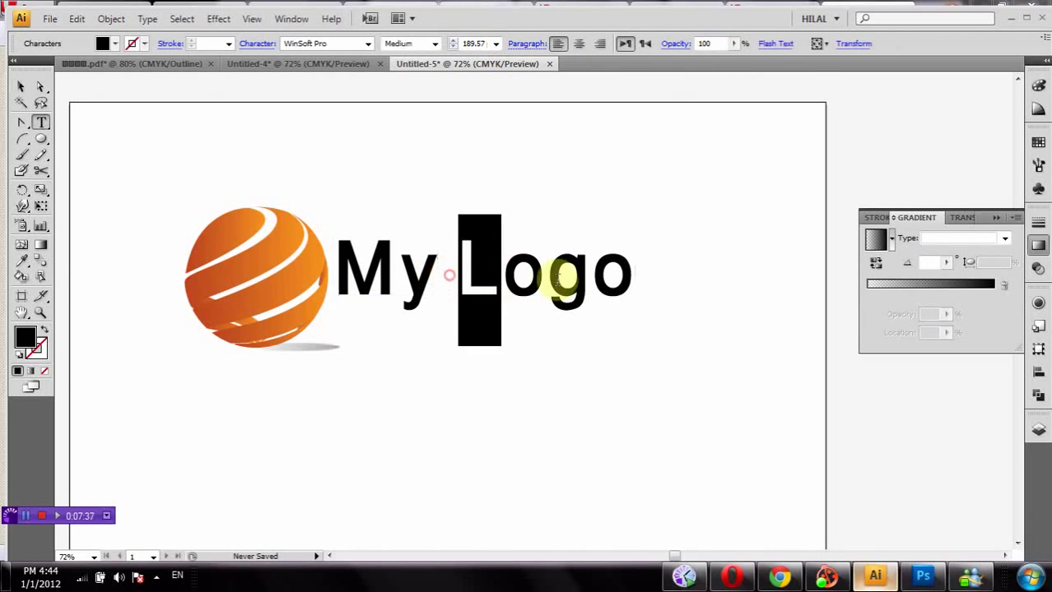
{"action": "left_click", "coordinate": [436, 46]}
{"action": "left_click", "coordinate": [413, 86]}
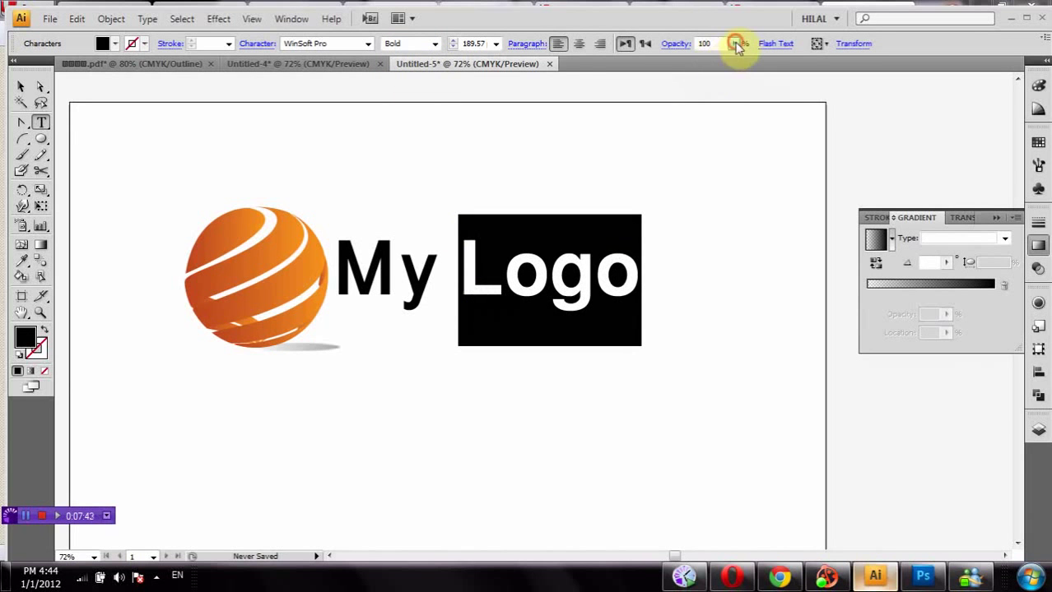
{"action": "left_click", "coordinate": [398, 262]}
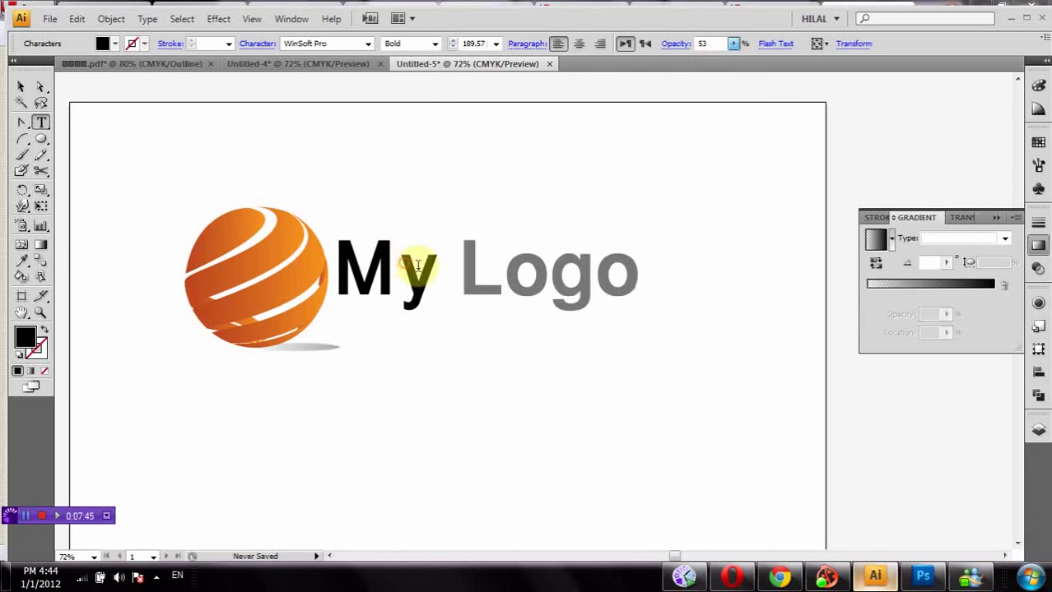
- Set the word 'My' to 81% opacity and nudge the text slightly down and right
{"action": "left_click_drag", "start_coordinate": [426, 284], "coordinate": [333, 275]}
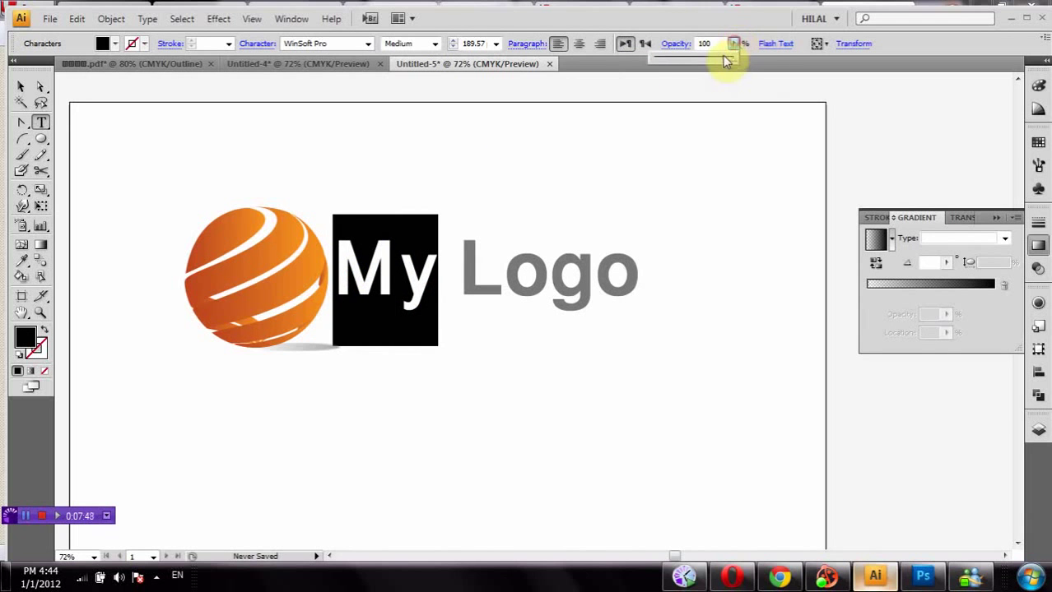
{"action": "left_click", "coordinate": [389, 268]}
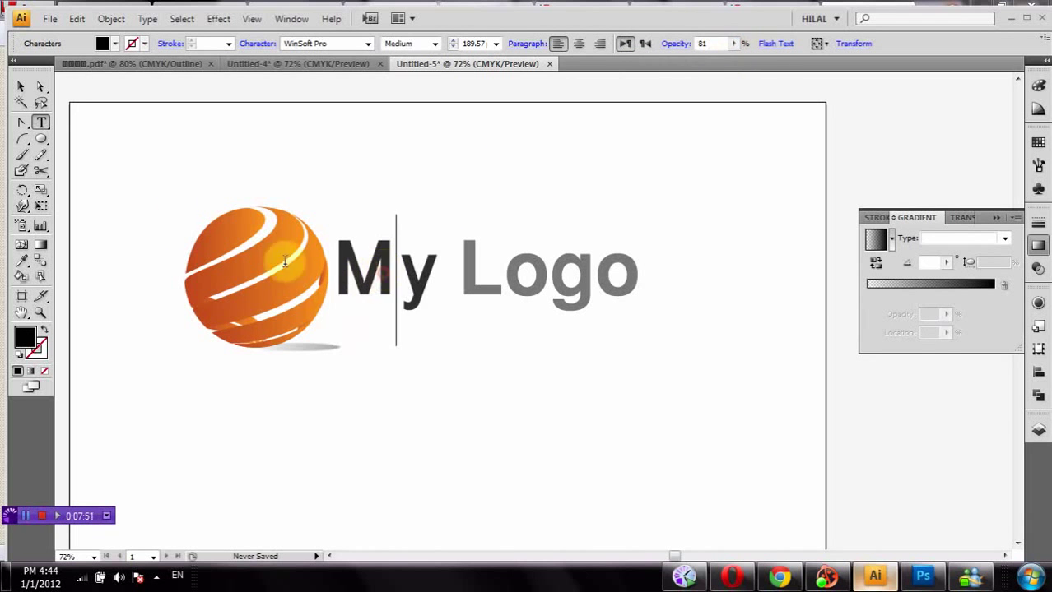
{"action": "left_click", "coordinate": [23, 89]}
{"action": "left_click", "coordinate": [194, 119]}
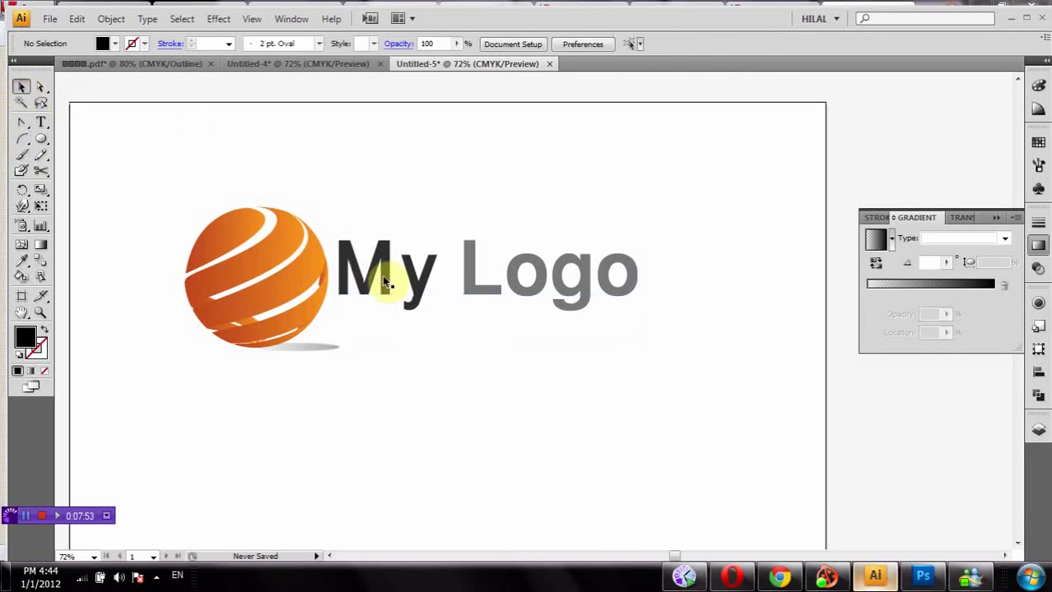
{"action": "left_click", "coordinate": [386, 288]}
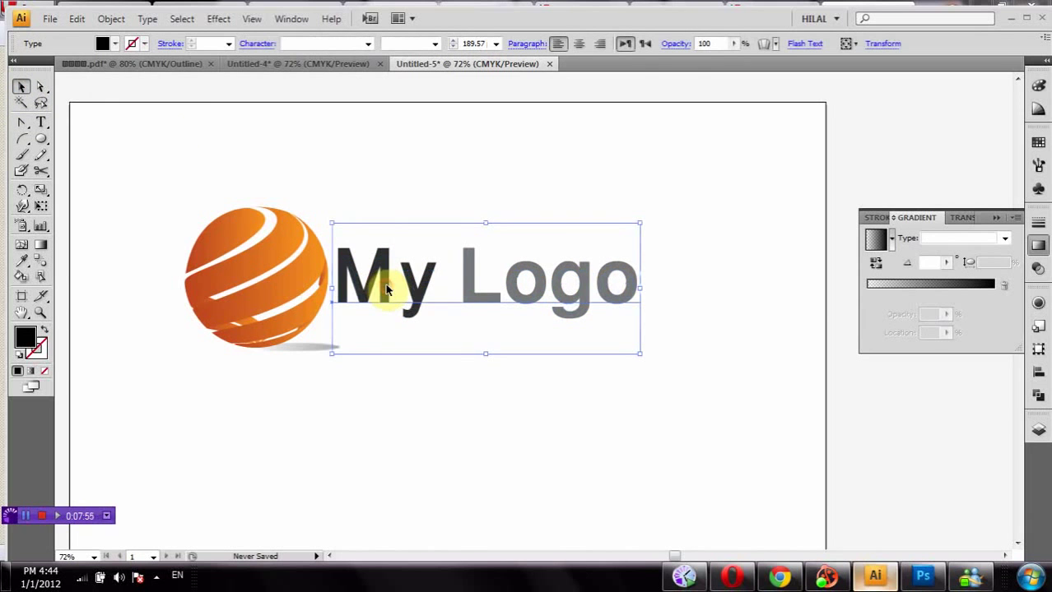
{"action": "left_click_drag", "start_coordinate": [387, 288], "coordinate": [389, 296]}
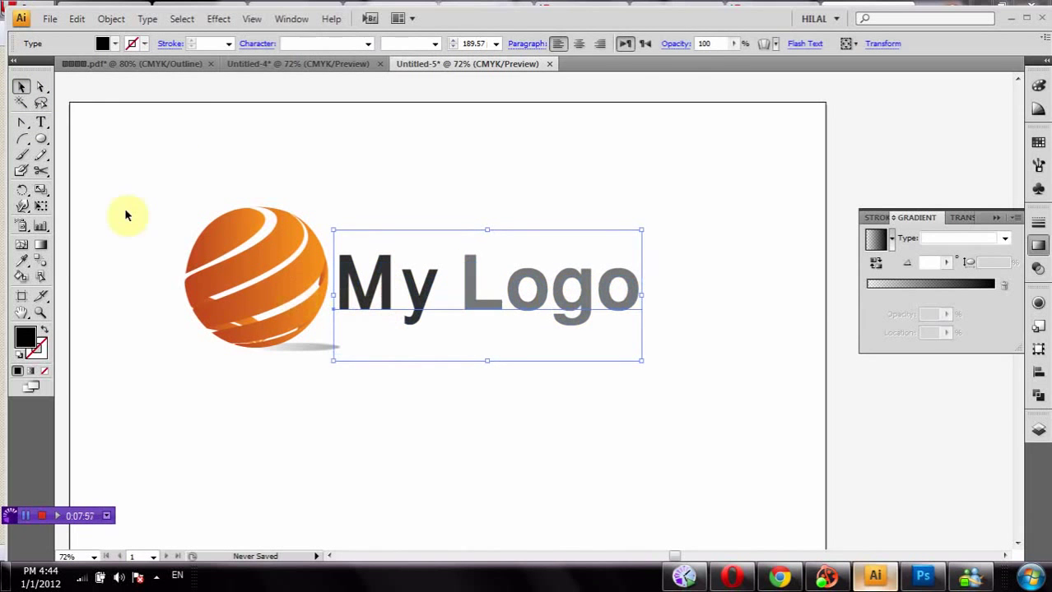
{"action": "left_click_drag", "start_coordinate": [119, 181], "coordinate": [626, 394]}
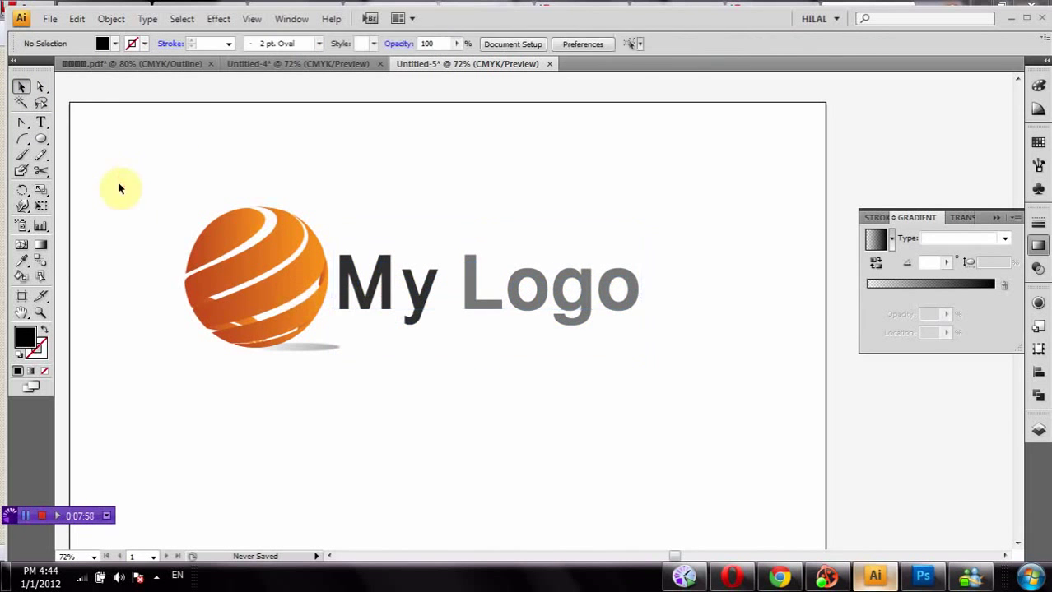
- Group the sphere with the My Logo text and resize the group
{"action": "right_click", "coordinate": [593, 306]}
{"action": "left_click", "coordinate": [641, 352]}
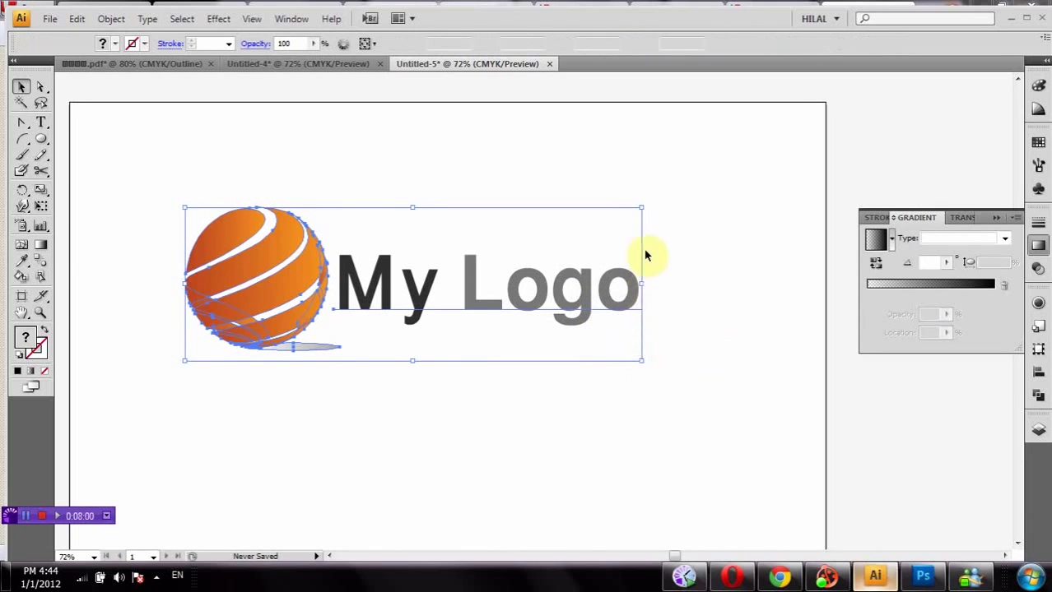
{"action": "left_click_drag", "start_coordinate": [643, 208], "coordinate": [566, 224]}
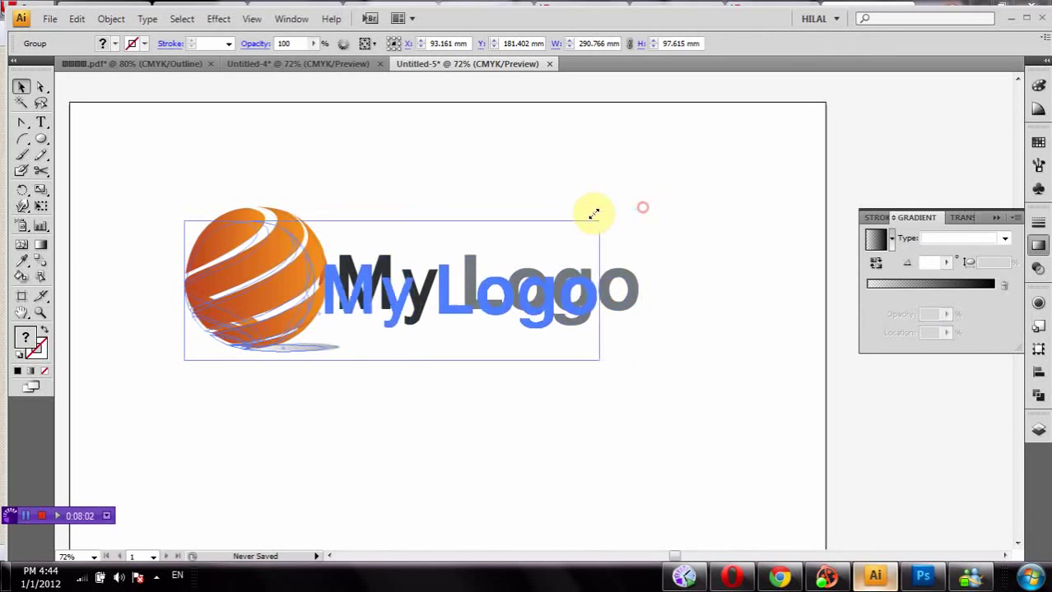
{"action": "mouse_move", "coordinate": [242, 295]}
{"action": "left_mouse_down"}
{"action": "mouse_move", "coordinate": [276, 338]}
{"action": "mouse_move", "coordinate": [315, 356]}
{"action": "left_mouse_up"}
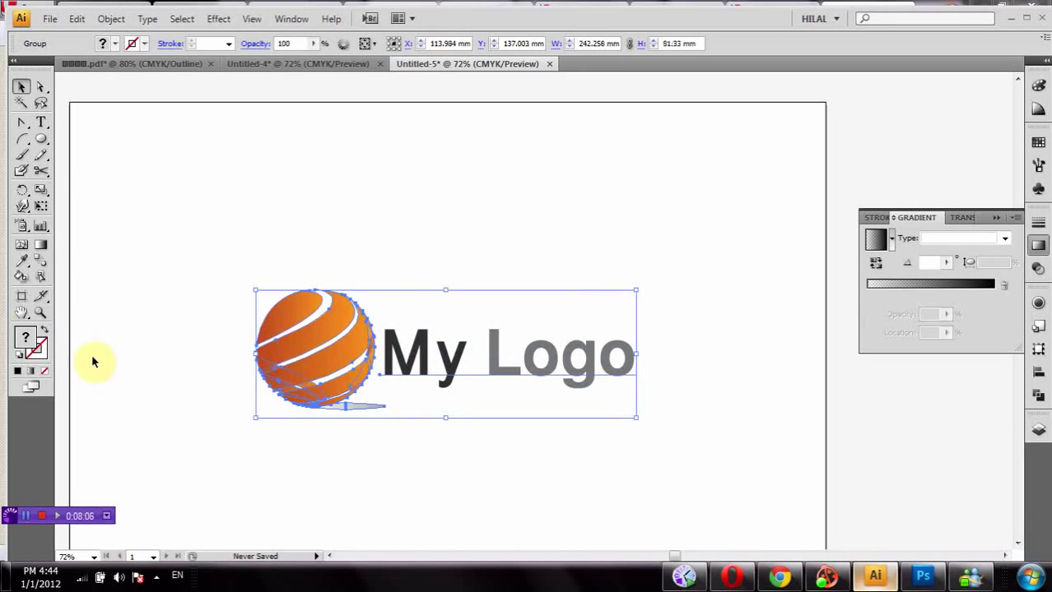
- Enlarge the logo group to 333.165 × 111.85 mm with Free Transform and centre it
{"action": "left_click", "coordinate": [22, 313]}
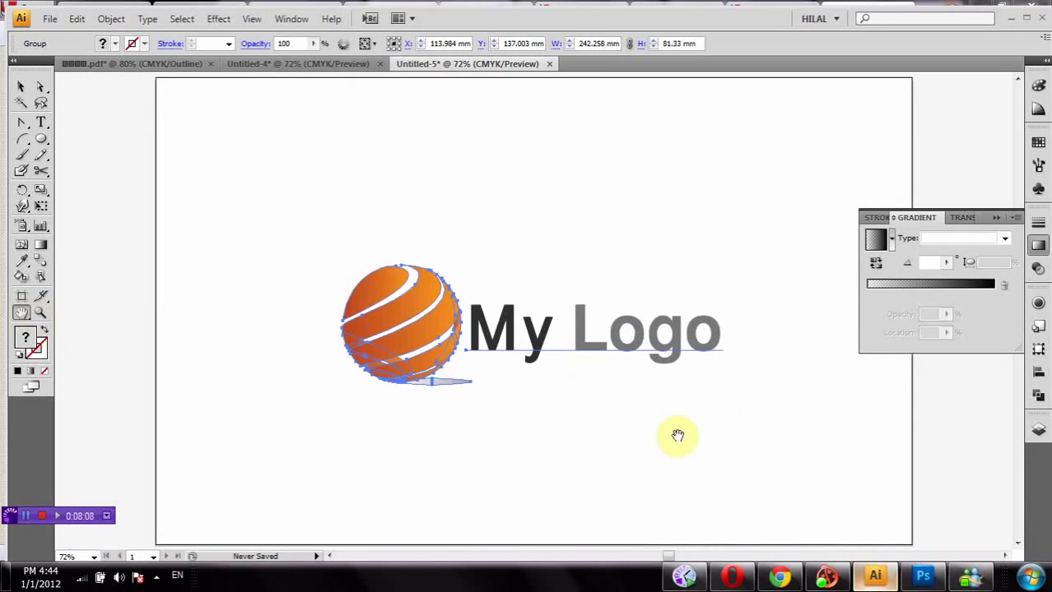
{"action": "left_click_drag", "start_coordinate": [615, 441], "coordinate": [576, 444]}
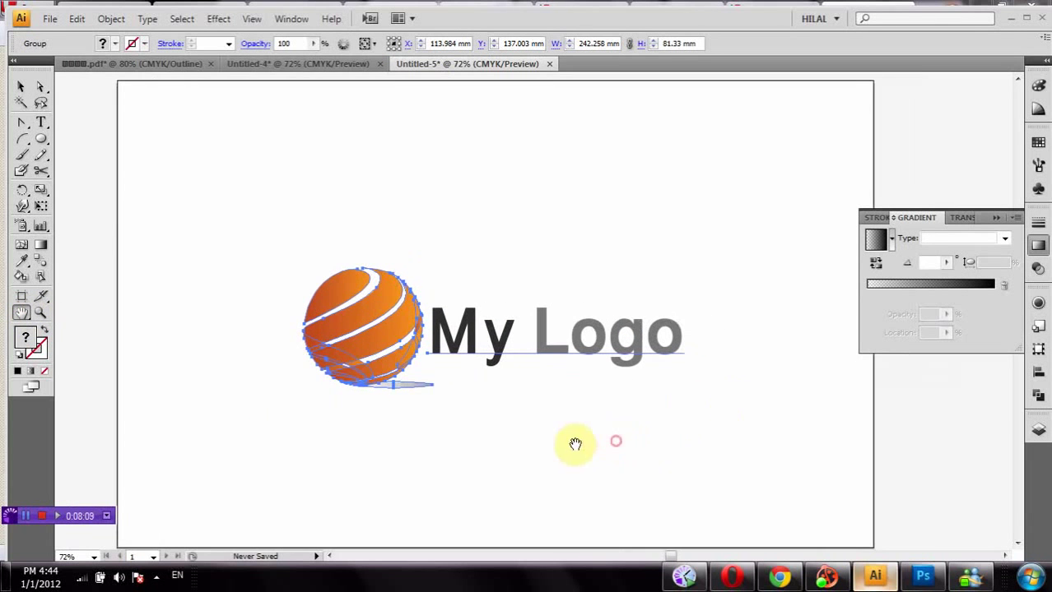
{"action": "left_click", "coordinate": [41, 205]}
{"action": "left_click", "coordinate": [622, 339]}
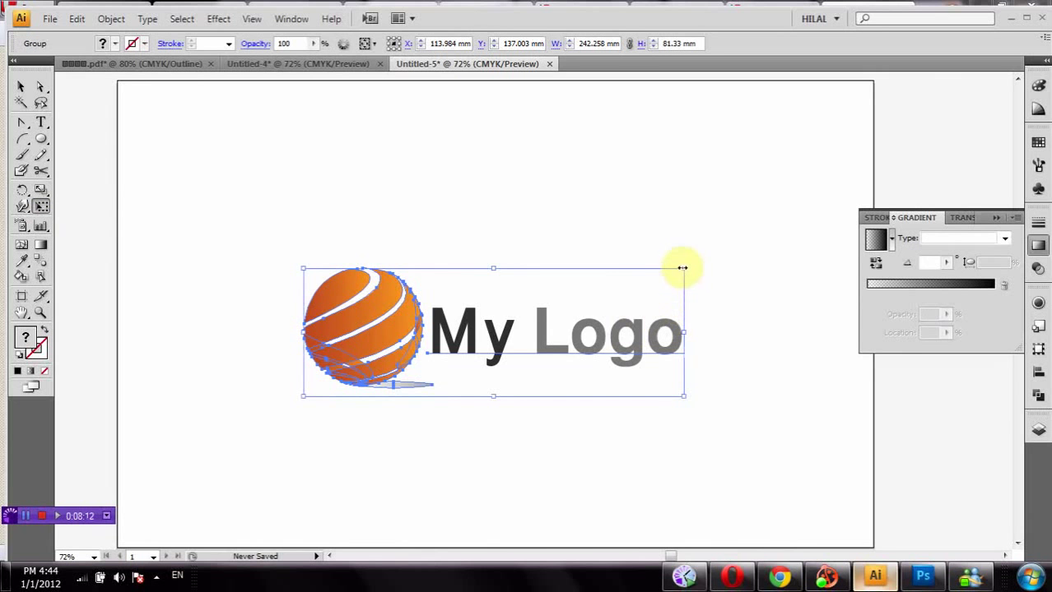
{"action": "left_click_drag", "start_coordinate": [683, 267], "coordinate": [827, 221]}
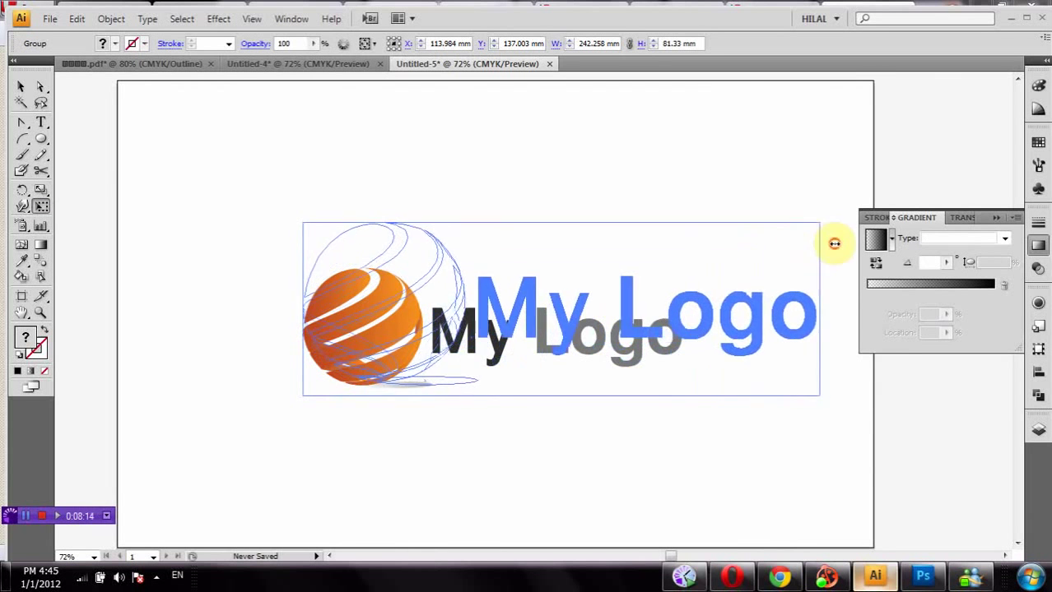
{"action": "left_click_drag", "start_coordinate": [427, 302], "coordinate": [402, 286]}
- Draw a 481.107 × 297 mm page-filling rectangle with a white-to-black gradient
{"action": "left_click_drag", "start_coordinate": [41, 139], "coordinate": [86, 141]}
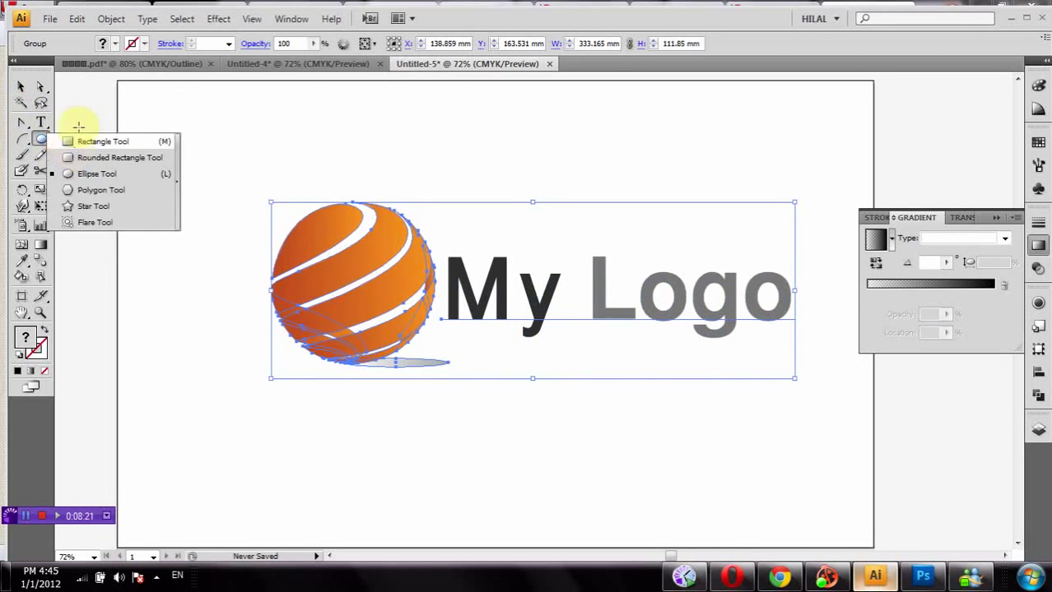
{"action": "left_click_drag", "start_coordinate": [117, 80], "coordinate": [874, 543]}
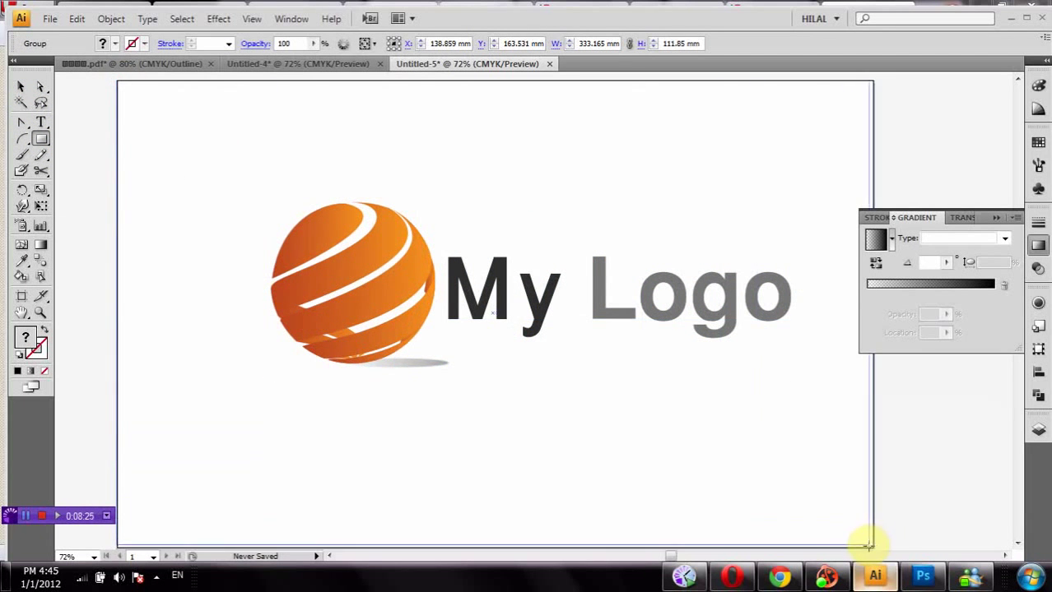
{"action": "left_click_drag", "start_coordinate": [873, 543], "coordinate": [873, 547]}
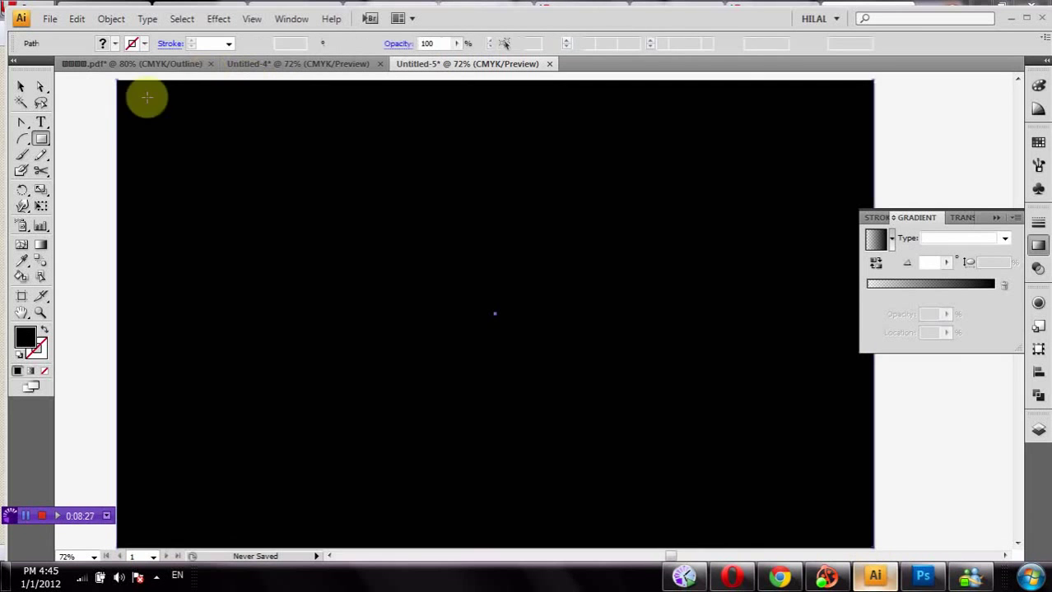
{"action": "left_click", "coordinate": [892, 249]}
{"action": "left_click", "coordinate": [887, 272]}
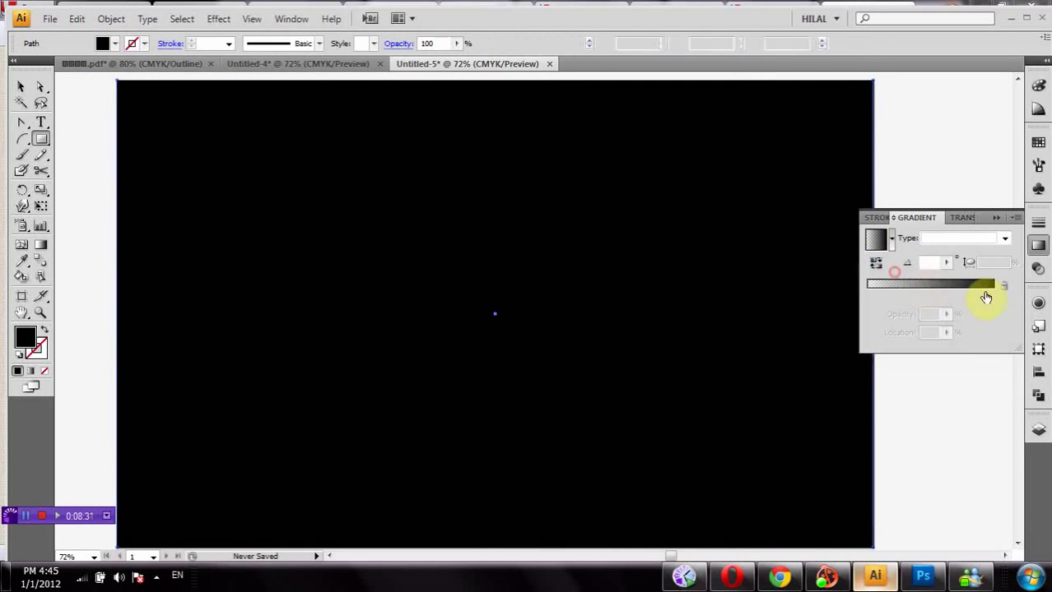
- Change the gradient's dark end stop to a light grey
{"action": "left_click", "coordinate": [993, 294]}
{"action": "left_click", "coordinate": [994, 294]}
{"action": "left_click", "coordinate": [998, 295]}
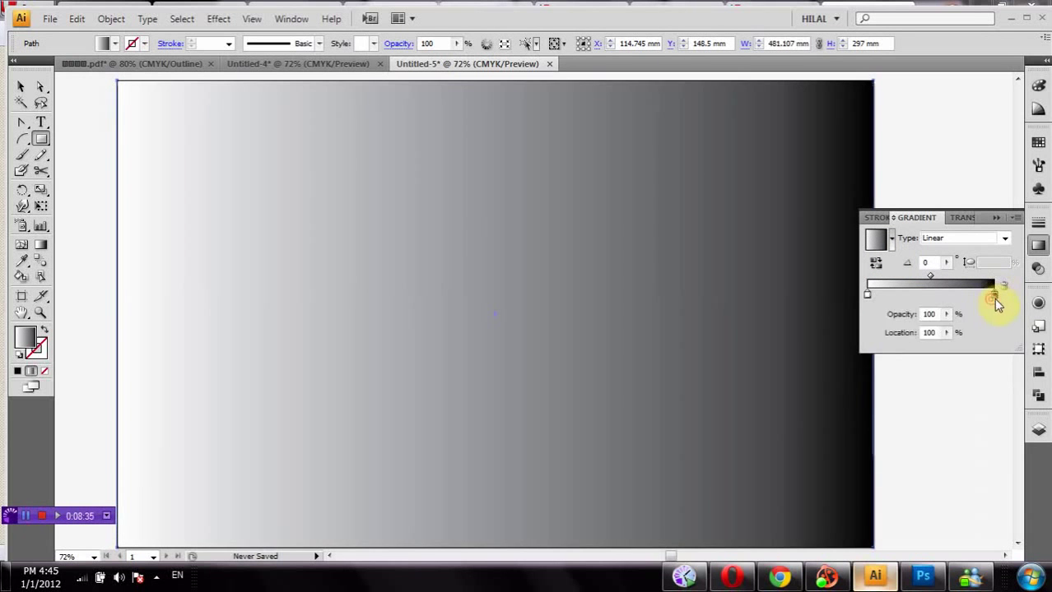
{"action": "double_click", "coordinate": [993, 294]}
{"action": "left_click", "coordinate": [945, 370]}
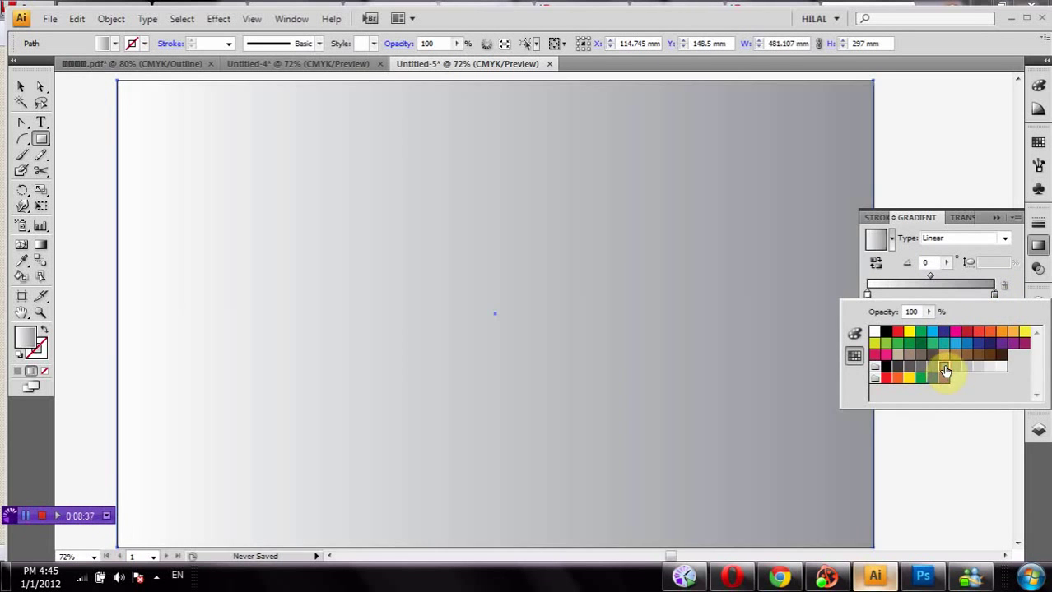
{"action": "left_click", "coordinate": [964, 369]}
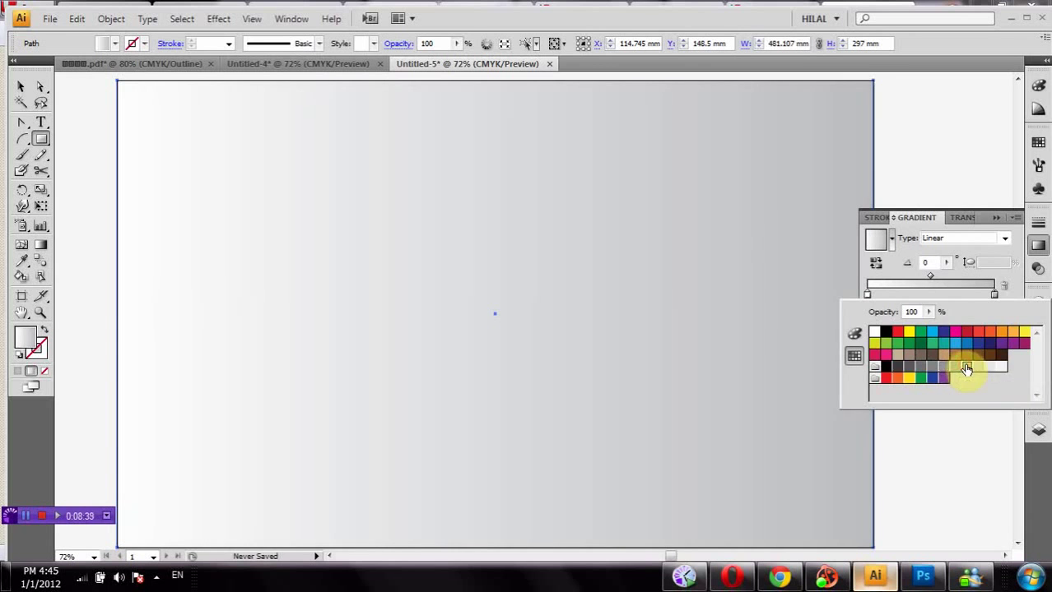
- Send the background behind the logo and switch its gradient to Radial
{"action": "right_click", "coordinate": [647, 265]}
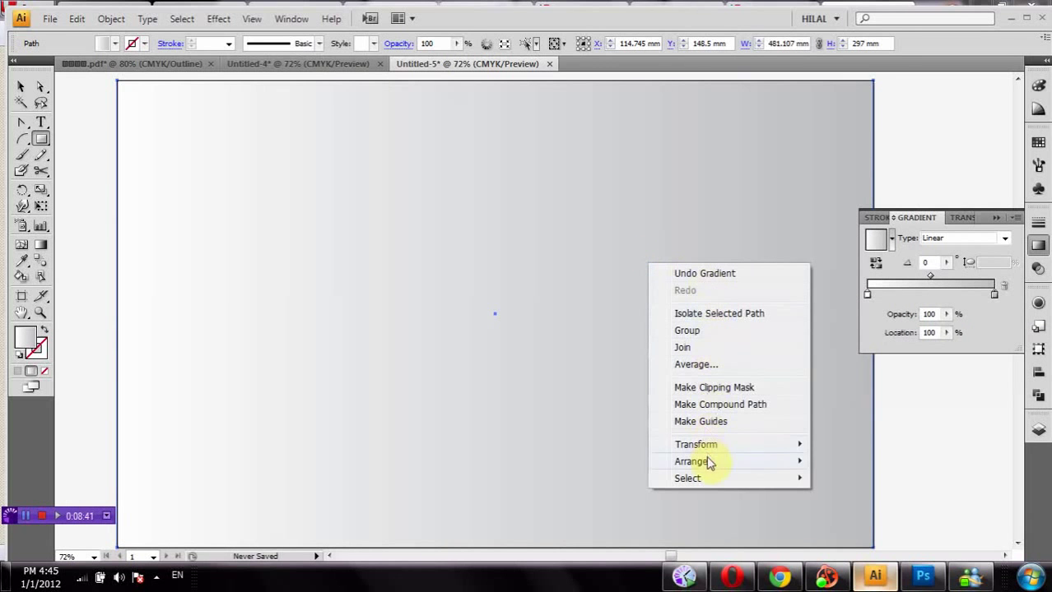
{"action": "mouse_move", "coordinate": [691, 462]}
{"action": "left_click", "coordinate": [846, 512]}
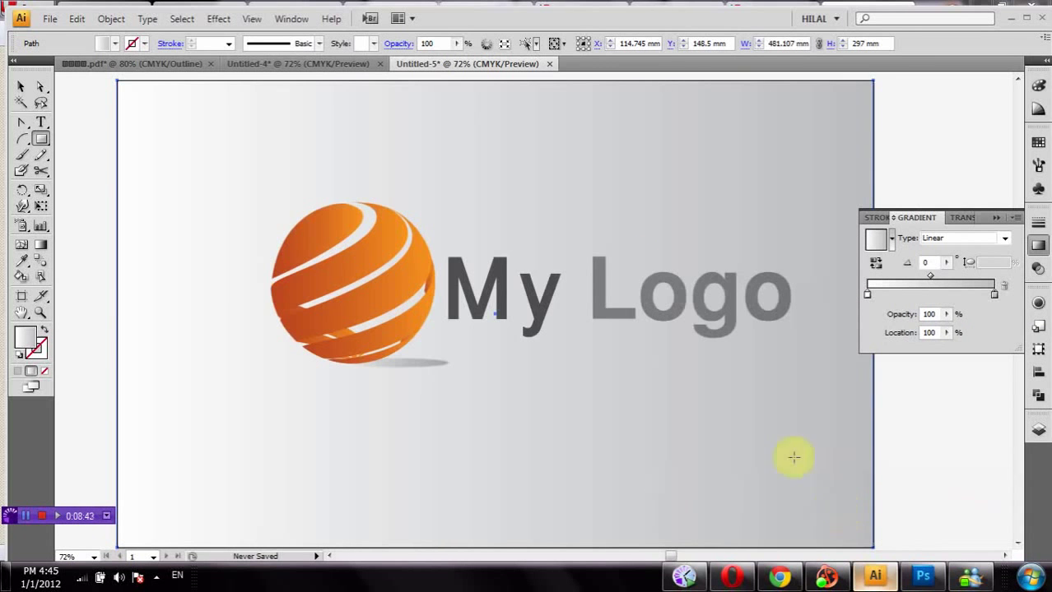
{"action": "left_click", "coordinate": [938, 238]}
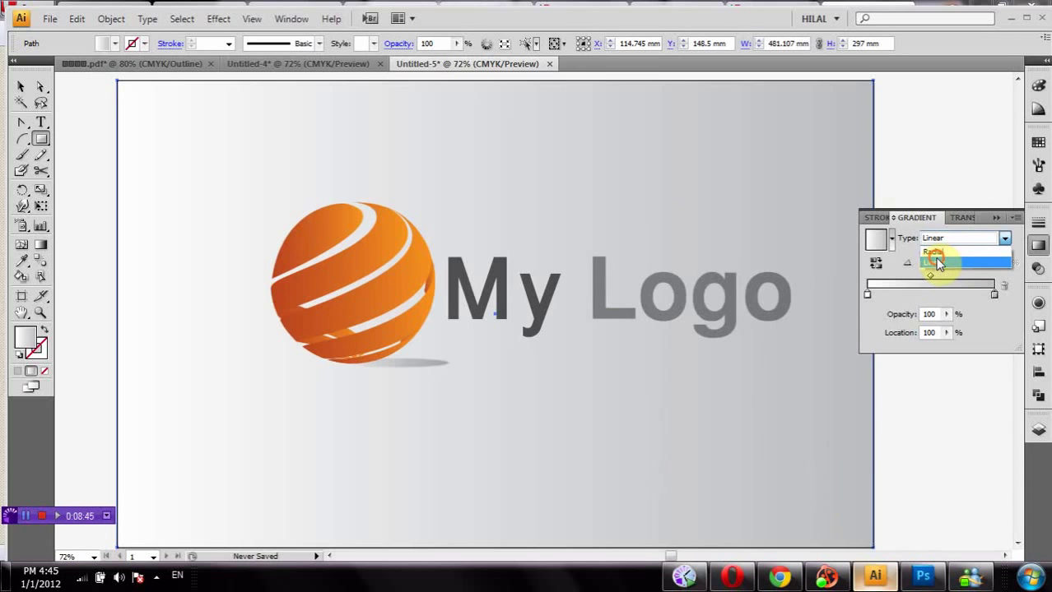
{"action": "left_click", "coordinate": [937, 263]}
{"action": "left_click", "coordinate": [942, 241]}
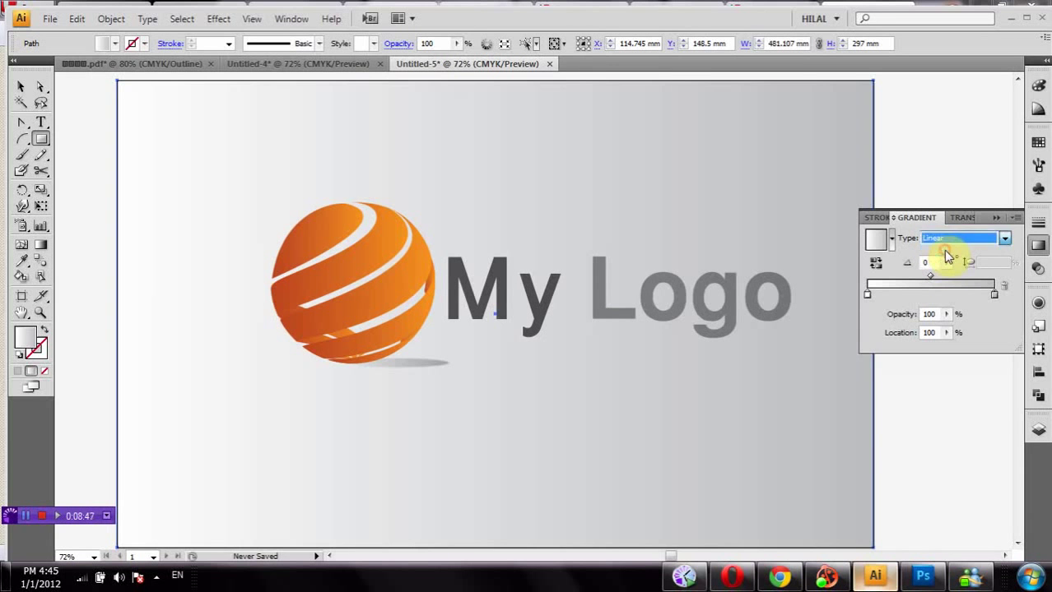
{"action": "left_click", "coordinate": [943, 250]}
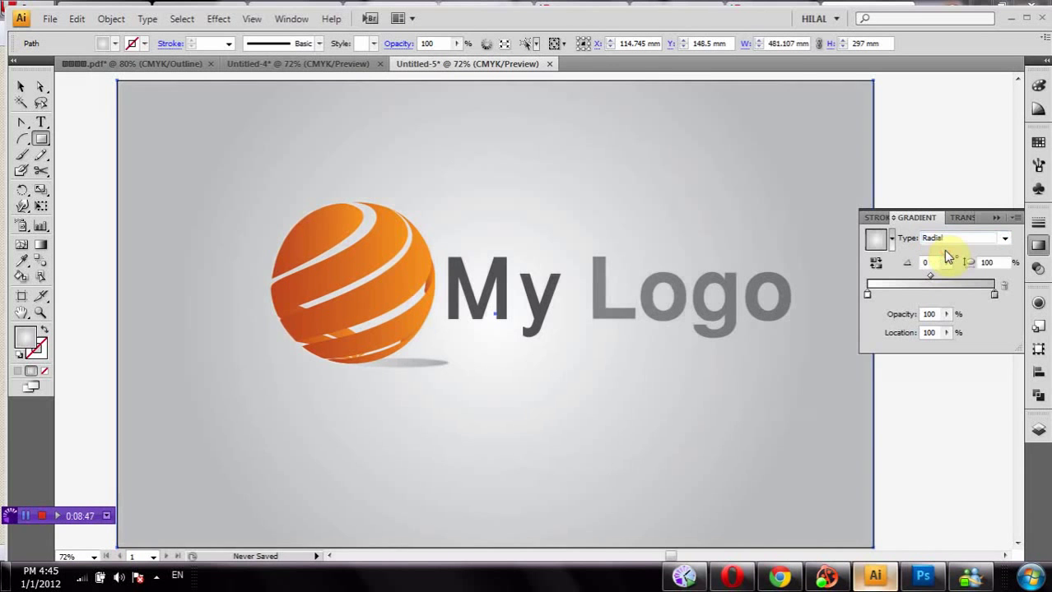
{"action": "left_click", "coordinate": [22, 88]}
- Ungroup the logo and give the My Logo text a white 3 pt stroke
{"action": "right_click", "coordinate": [460, 307]}
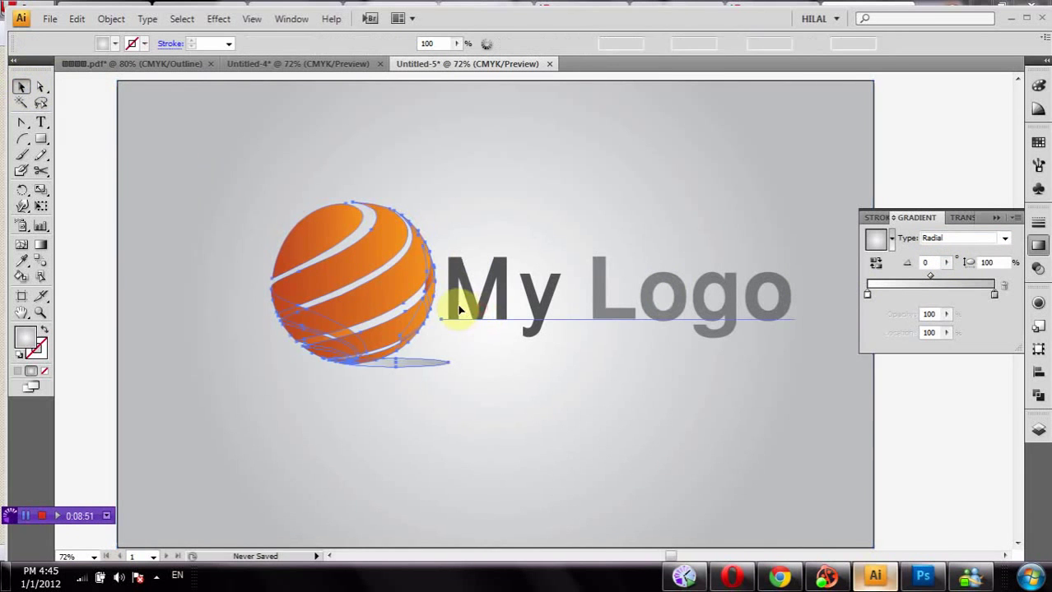
{"action": "left_click", "coordinate": [503, 374]}
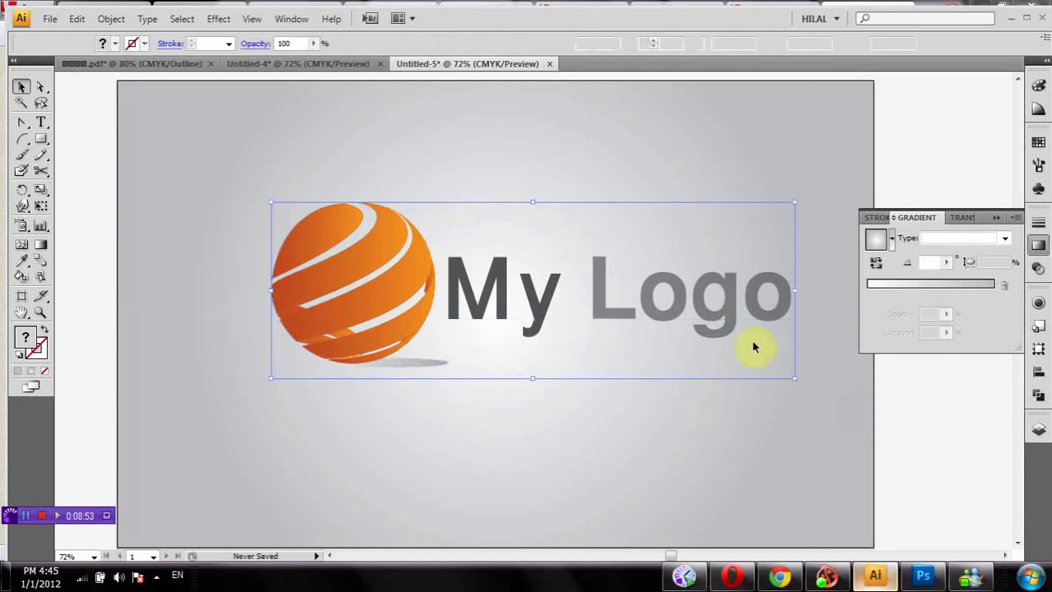
{"action": "left_click", "coordinate": [699, 306]}
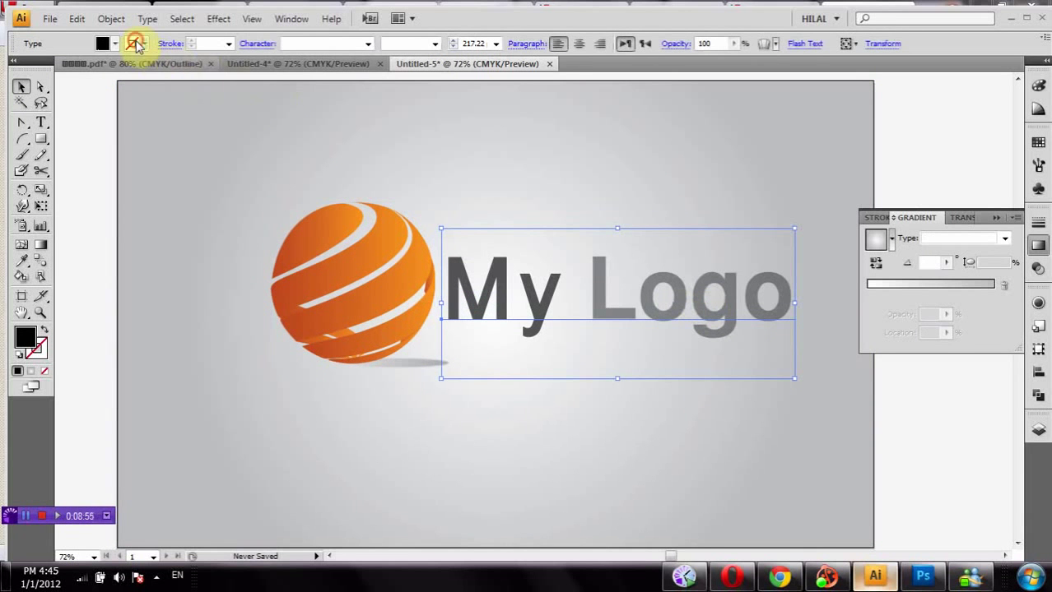
{"action": "left_click", "coordinate": [115, 43]}
{"action": "left_click", "coordinate": [16, 59]}
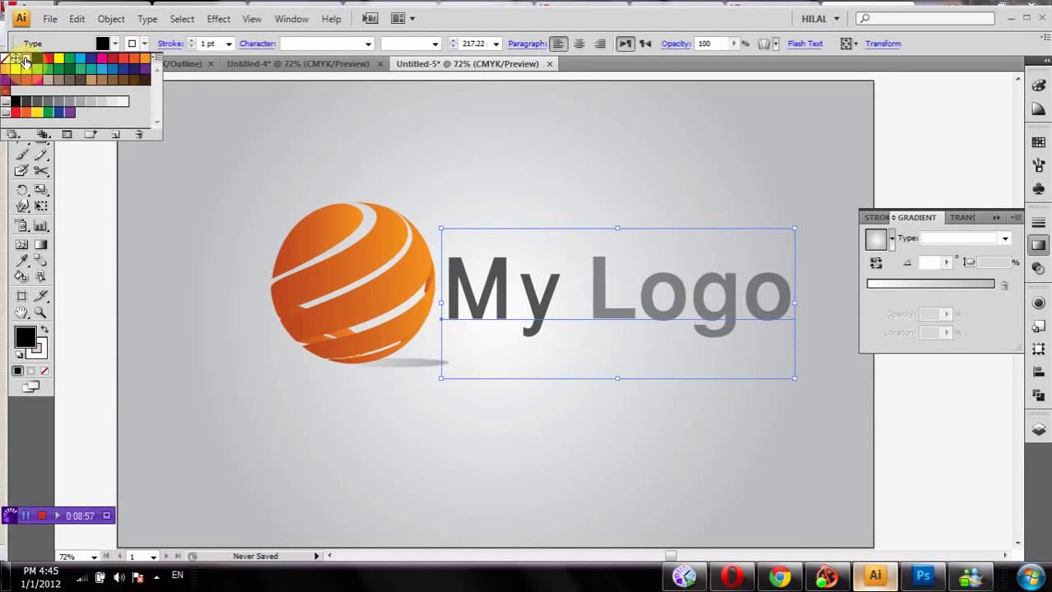
{"action": "left_click", "coordinate": [190, 41]}
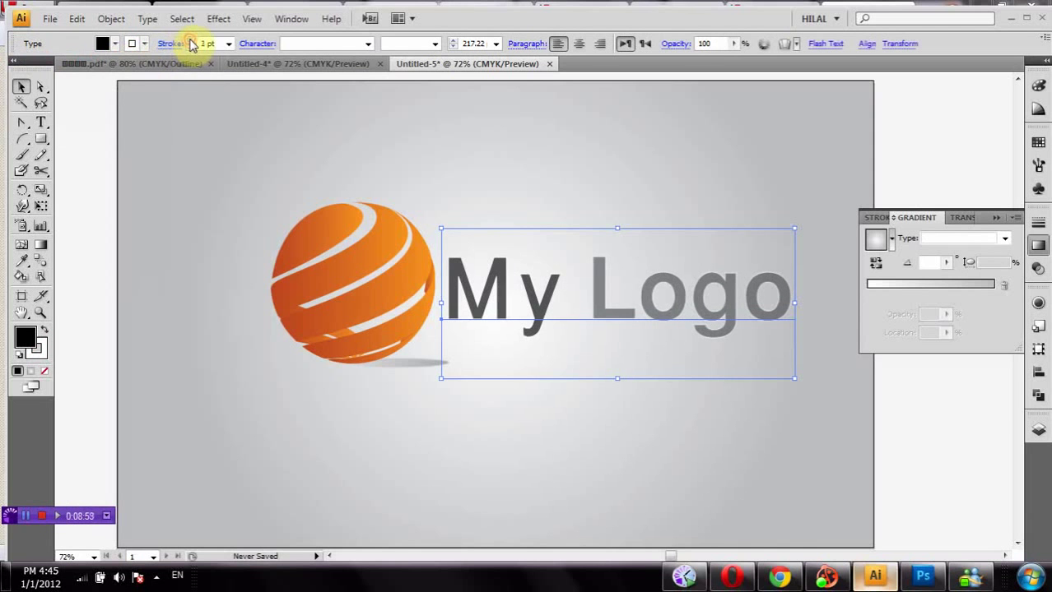
{"action": "left_click", "coordinate": [191, 41]}
- Add a Multiply drop shadow: 76% opacity, 0 mm offsets, 0.4 mm blur
{"action": "left_click", "coordinate": [218, 19]}
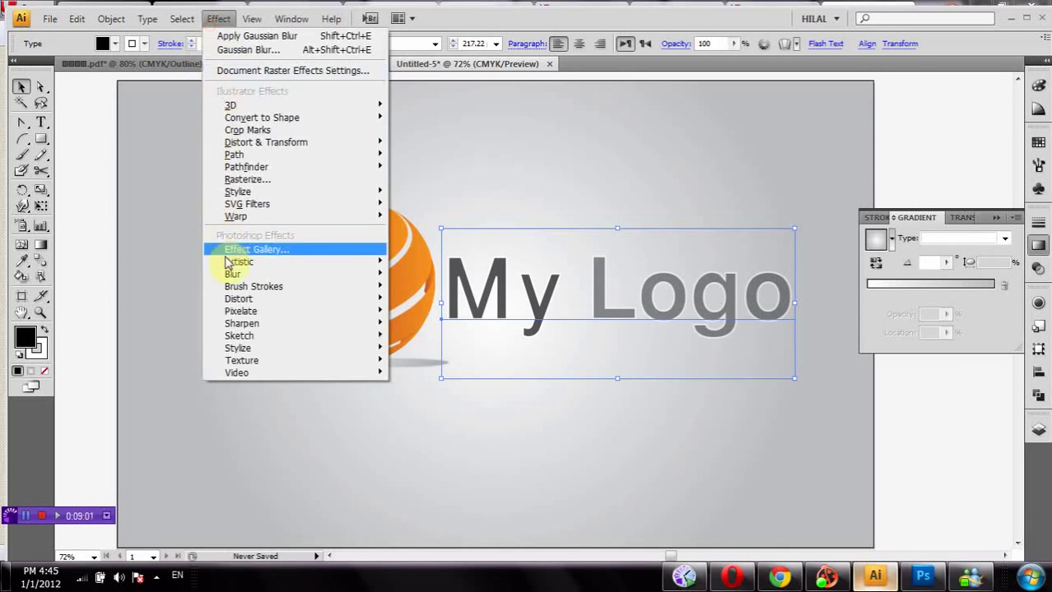
{"action": "left_click", "coordinate": [463, 207]}
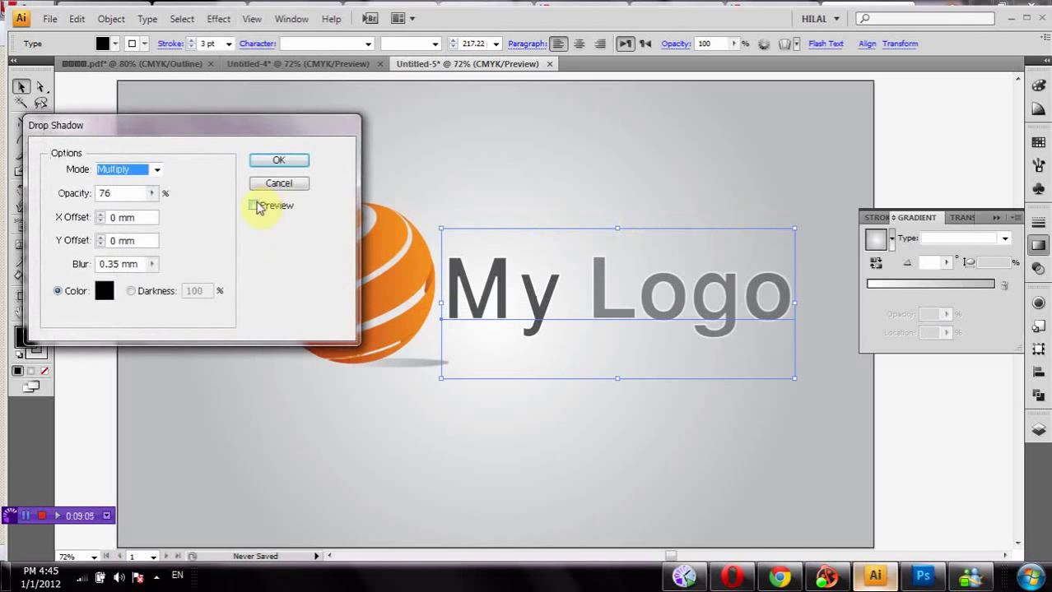
{"action": "left_click", "coordinate": [254, 206]}
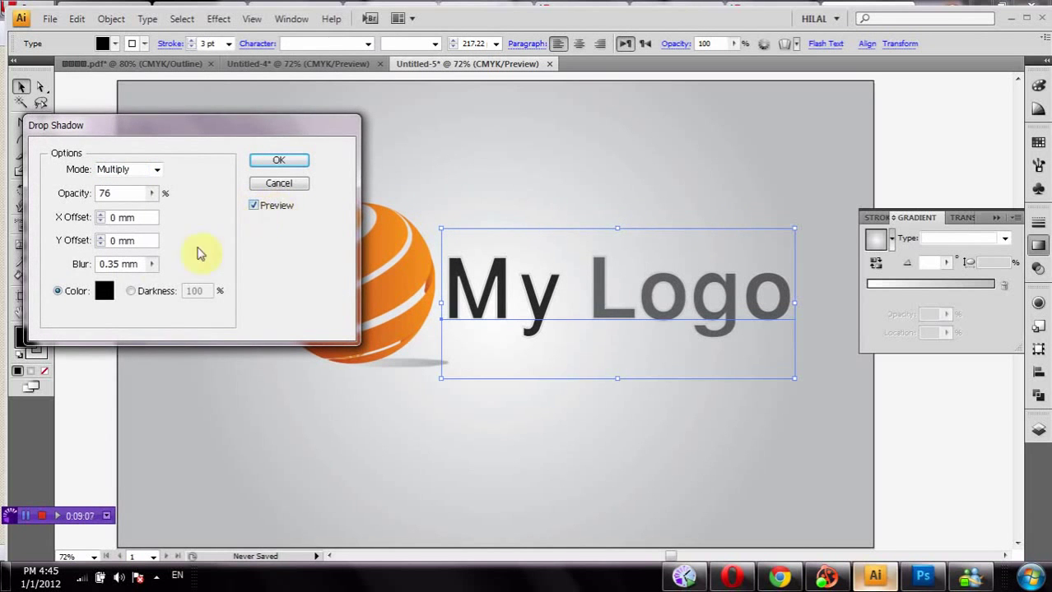
{"action": "left_click", "coordinate": [151, 266]}
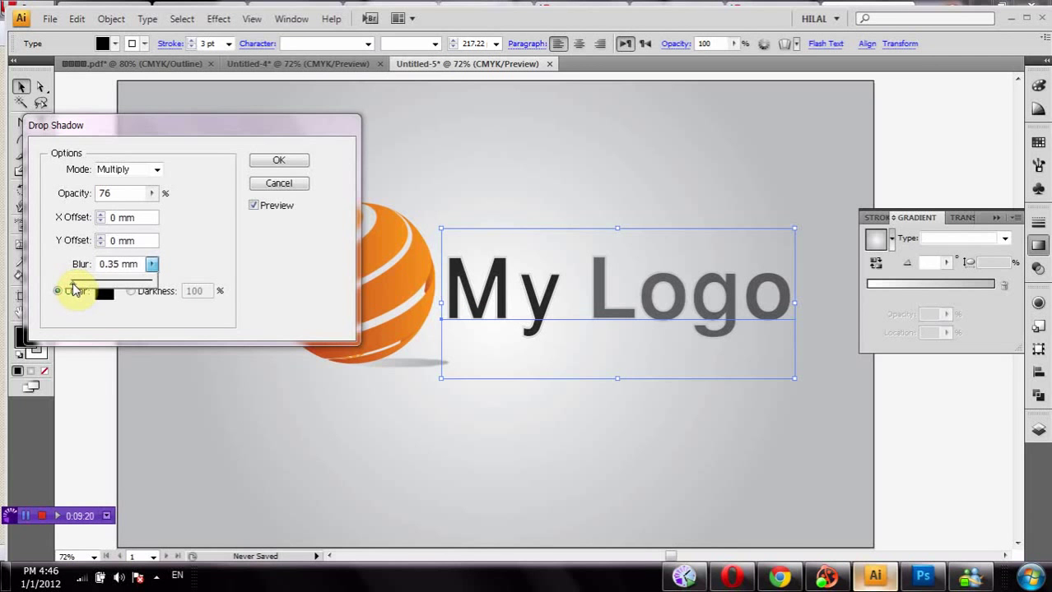
{"action": "left_click", "coordinate": [119, 264]}
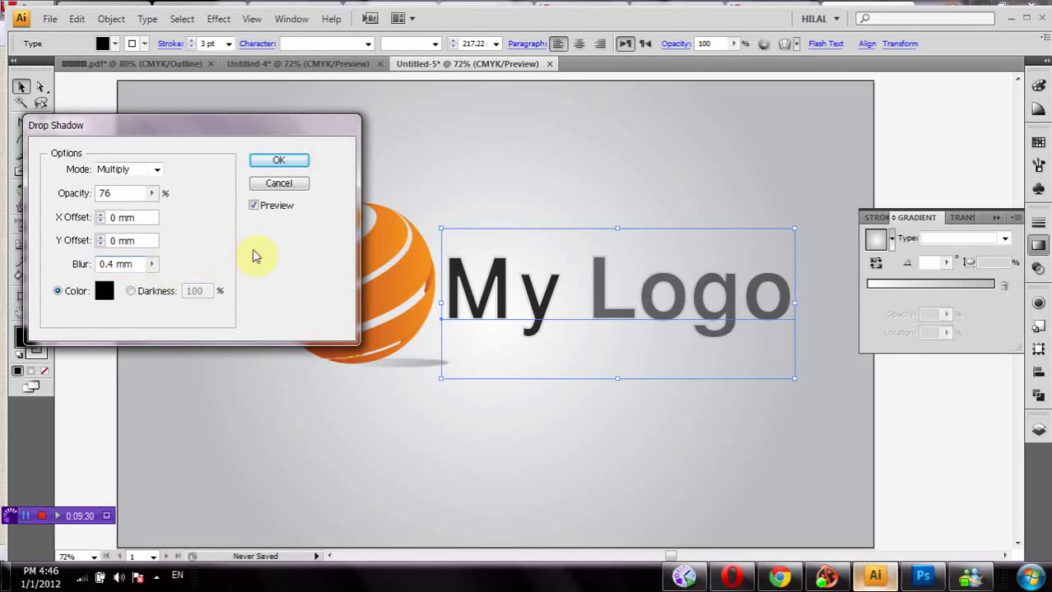
{"action": "left_click", "coordinate": [284, 161]}
- Raise the My Logo stroke to 6 pt, then select the background rectangle
{"action": "left_click", "coordinate": [192, 40]}
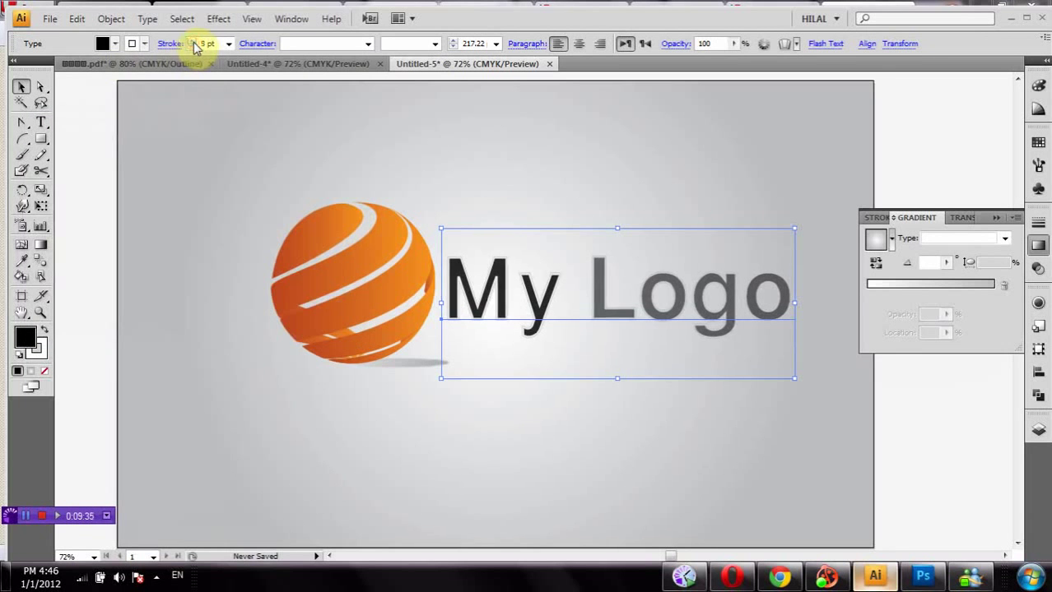
{"action": "left_click", "coordinate": [191, 40]}
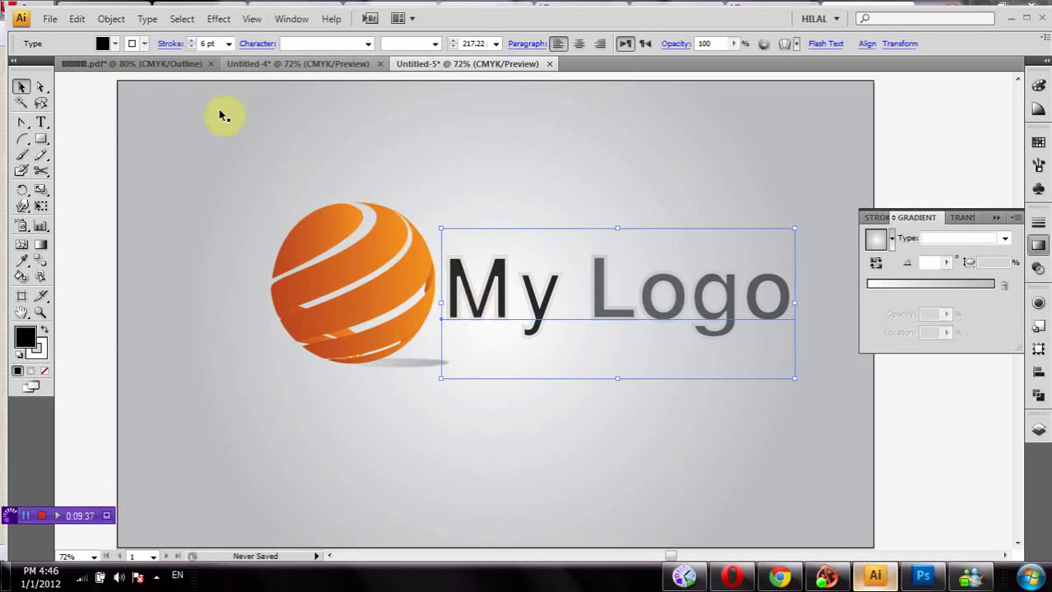
{"action": "left_click", "coordinate": [937, 427]}
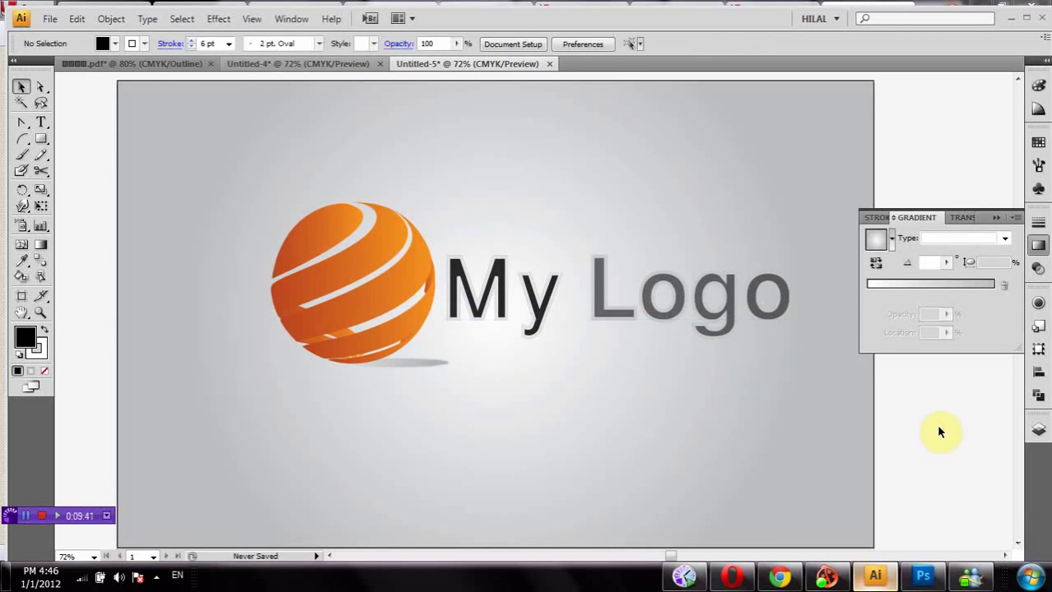
{"action": "left_click", "coordinate": [704, 298]}
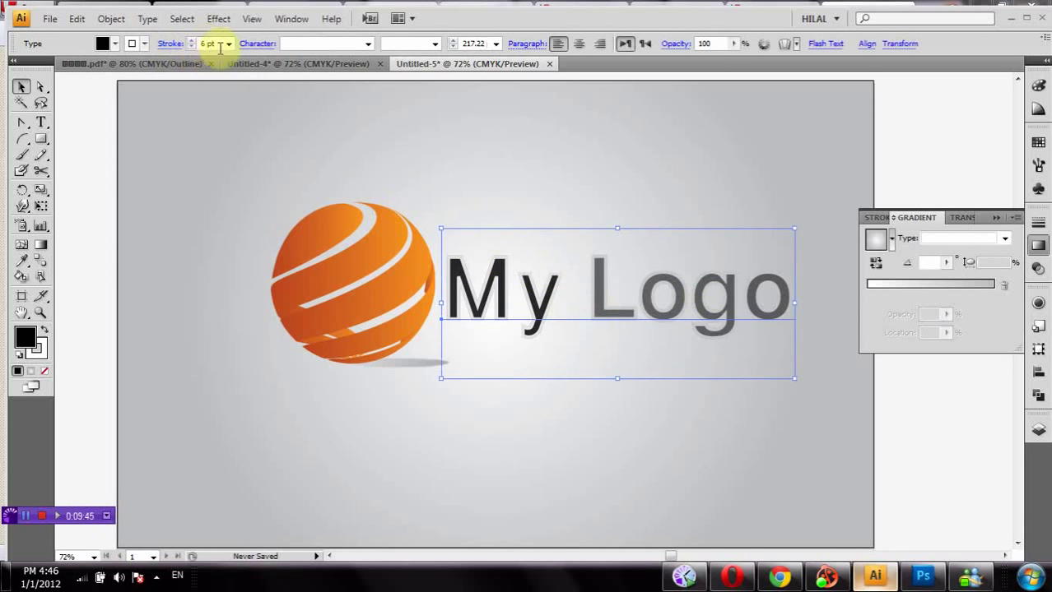
{"action": "left_click", "coordinate": [974, 420]}
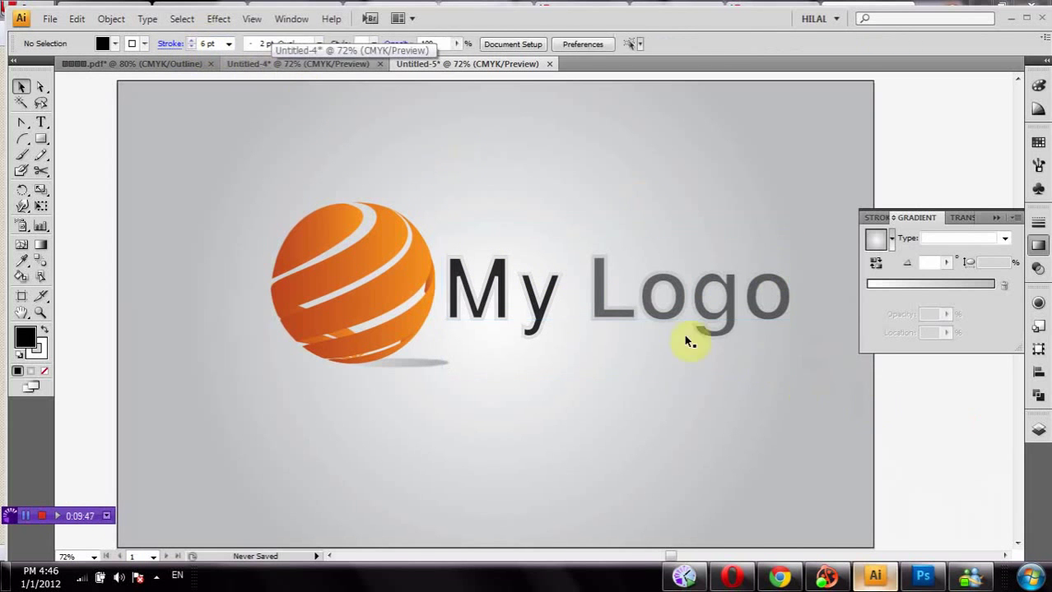
{"action": "left_click", "coordinate": [243, 199]}
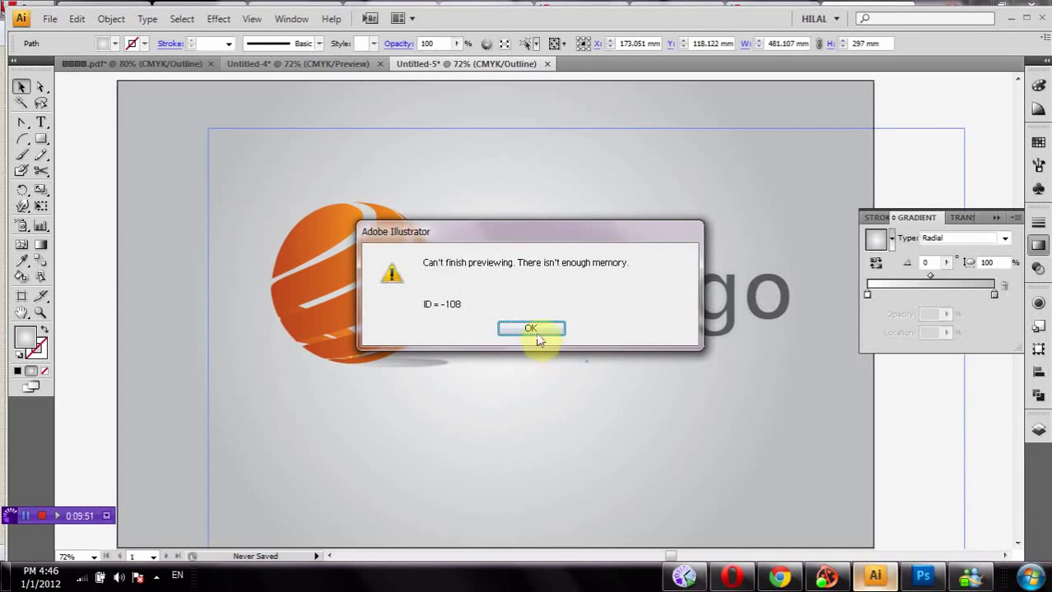
- Dismiss the memory warning, undo the accidental background move, and restore full-colour preview
{"action": "left_click", "coordinate": [534, 330]}
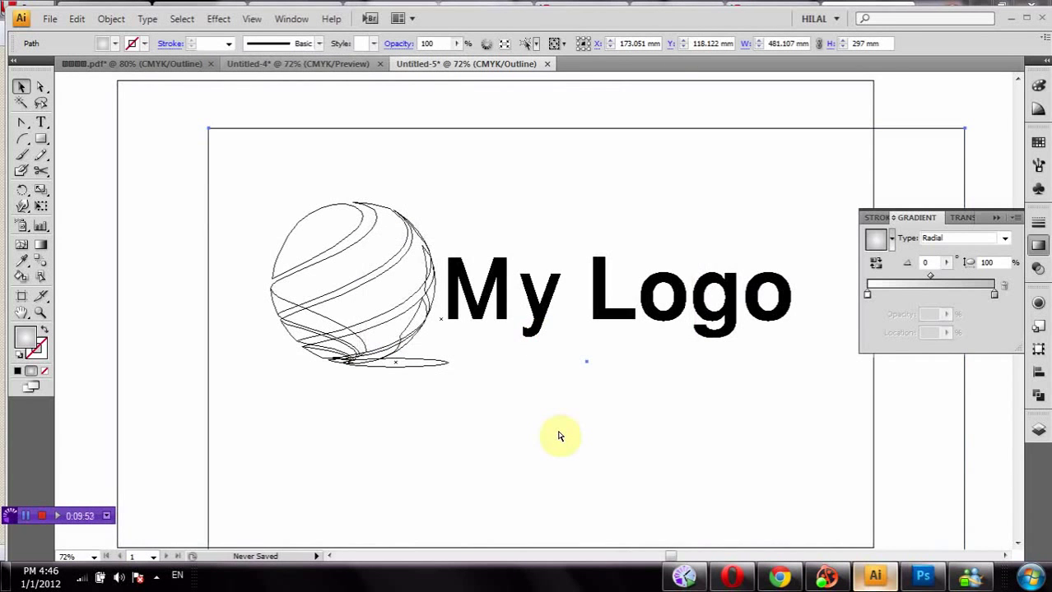
{"action": "key", "text": "ctrl+z"}
{"action": "left_click", "coordinate": [219, 19]}
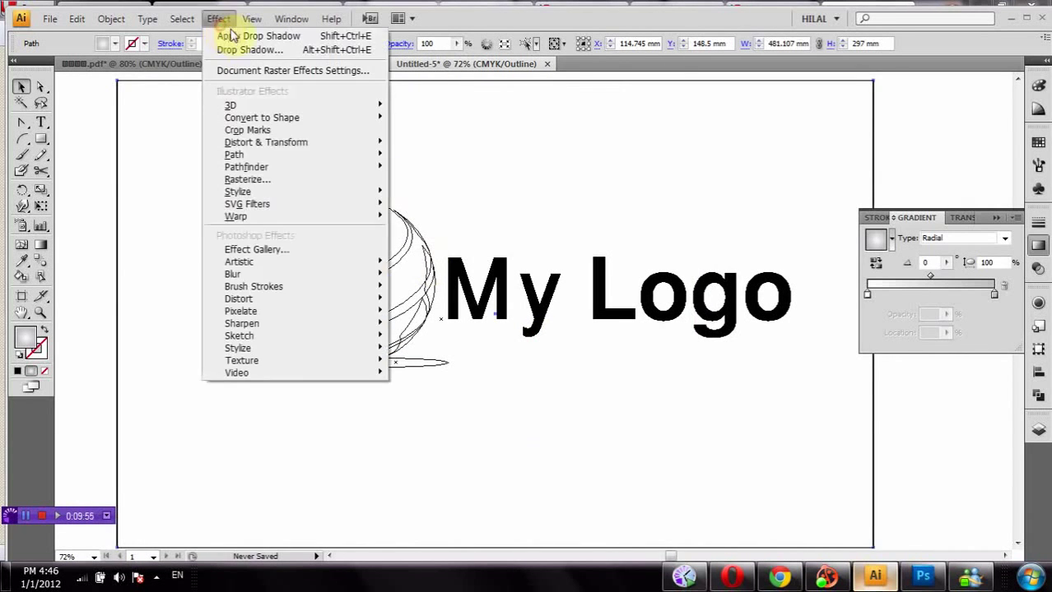
{"action": "left_click", "coordinate": [303, 12]}
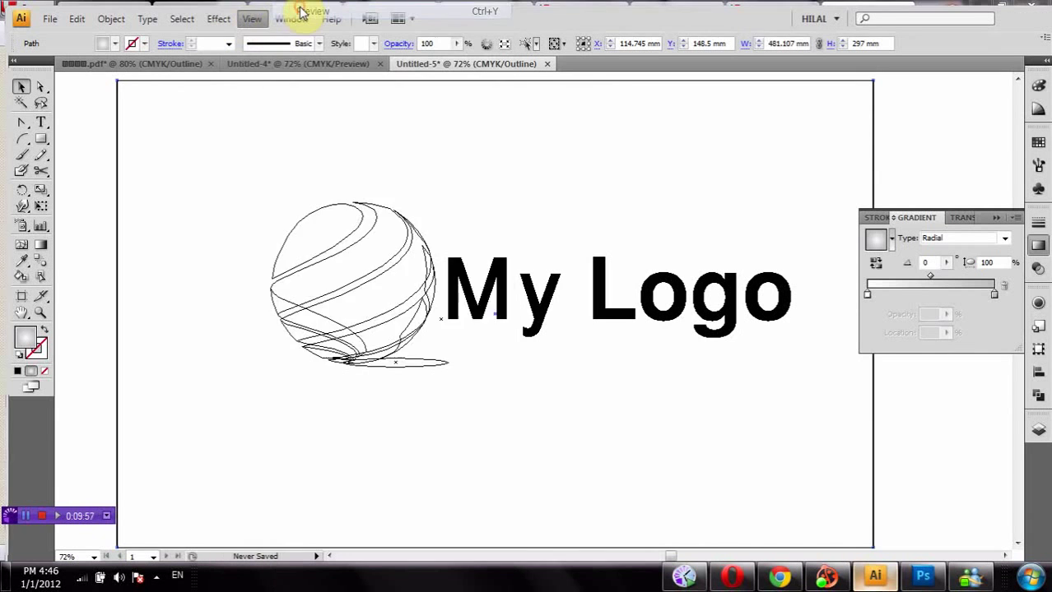
- Group the orange sphere with the My Logo text
{"action": "left_click", "coordinate": [366, 236]}
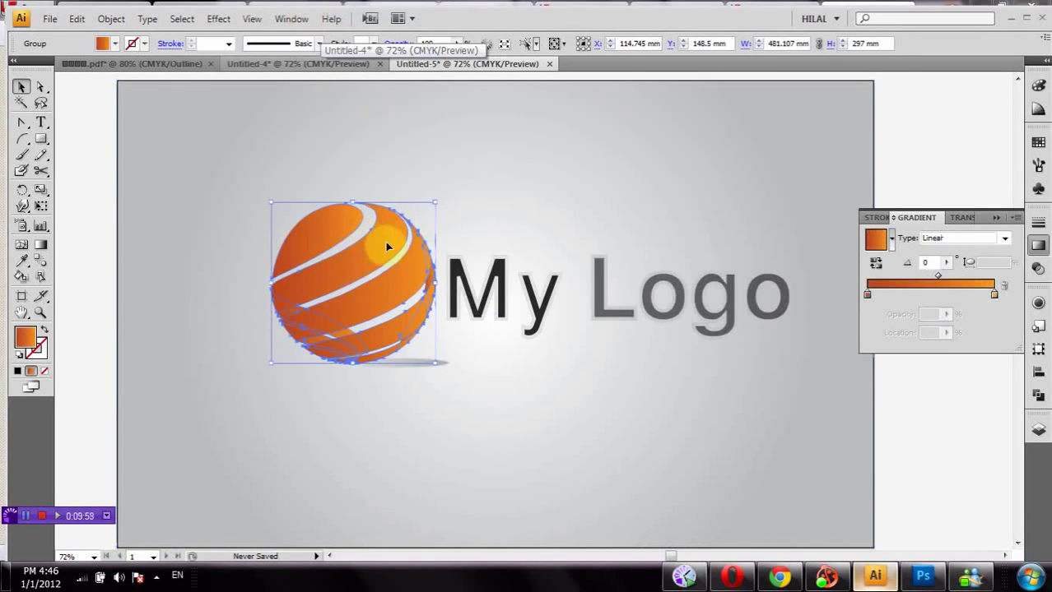
{"action": "left_click", "coordinate": [613, 308], "text": "shift"}
{"action": "right_click", "coordinate": [613, 308]}
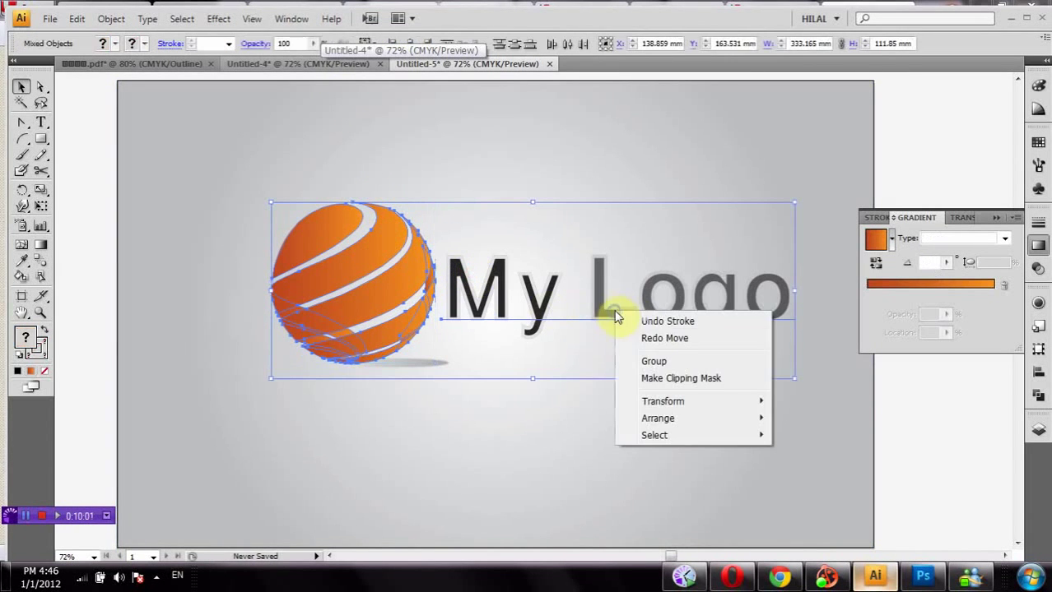
{"action": "left_click", "coordinate": [654, 360]}
- Shift the logo group slightly down and left, then deselect everything
{"action": "left_click", "coordinate": [254, 103]}
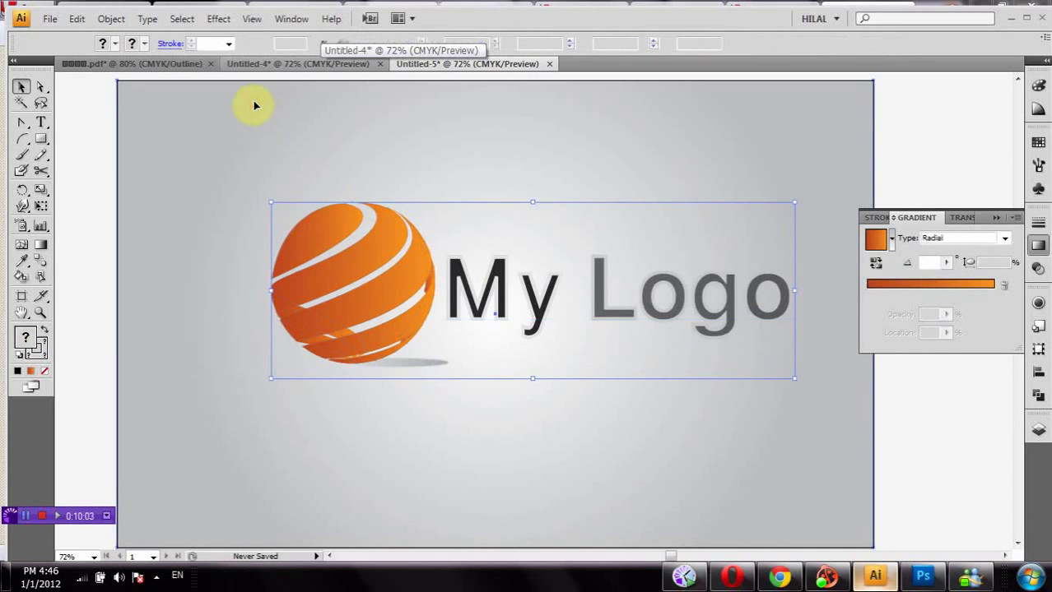
{"action": "key", "text": "ctrl+2"}
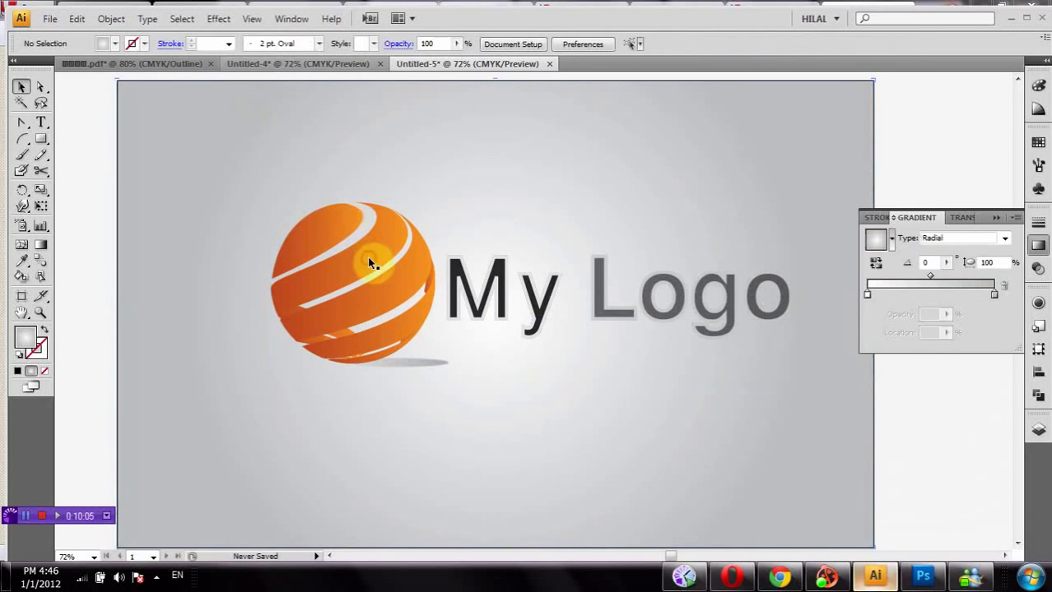
{"action": "left_click_drag", "start_coordinate": [369, 262], "coordinate": [349, 285]}
{"action": "left_click", "coordinate": [350, 286]}
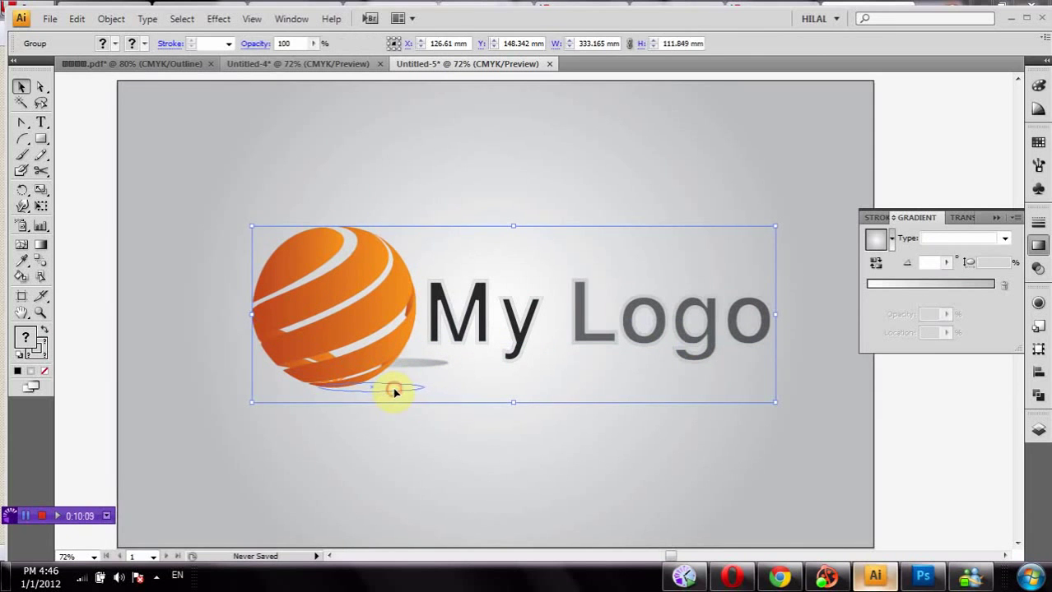
{"action": "left_click", "coordinate": [394, 392]}
{"action": "left_click", "coordinate": [934, 469]}
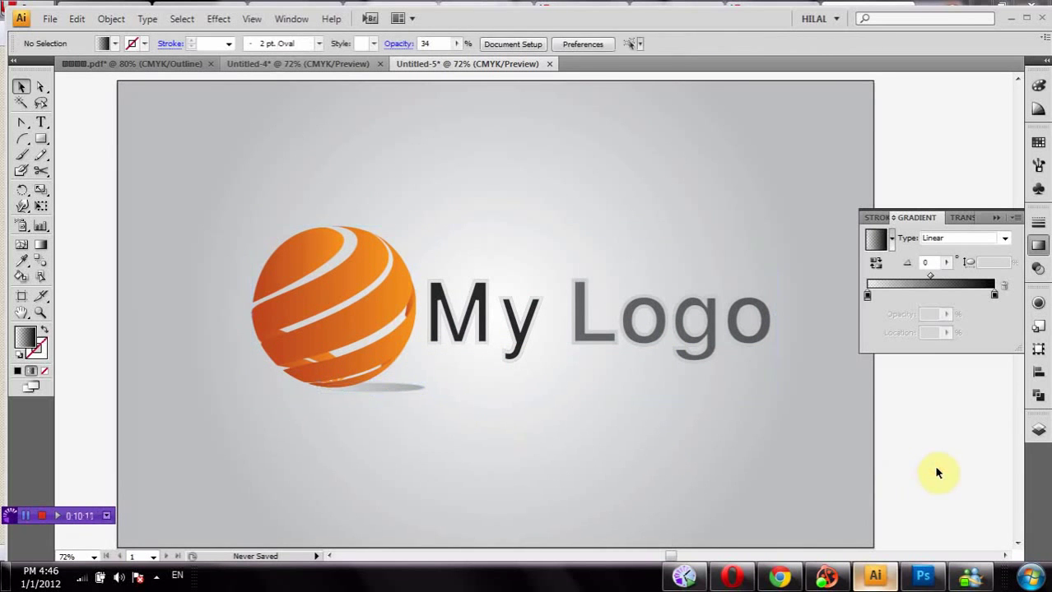